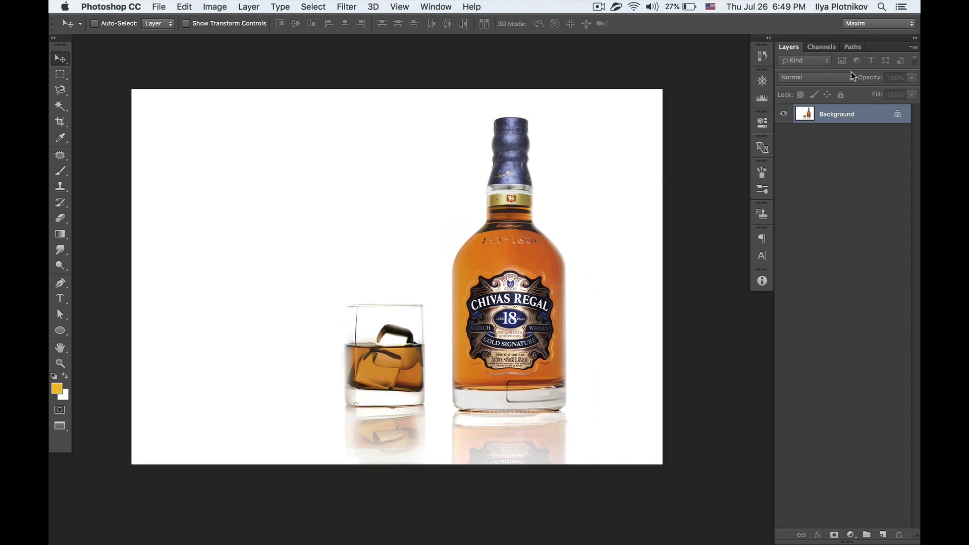
Load the Bottle path as a selection and add the Glass path to it.
{"action": "left_click", "coordinate": [853, 47]}
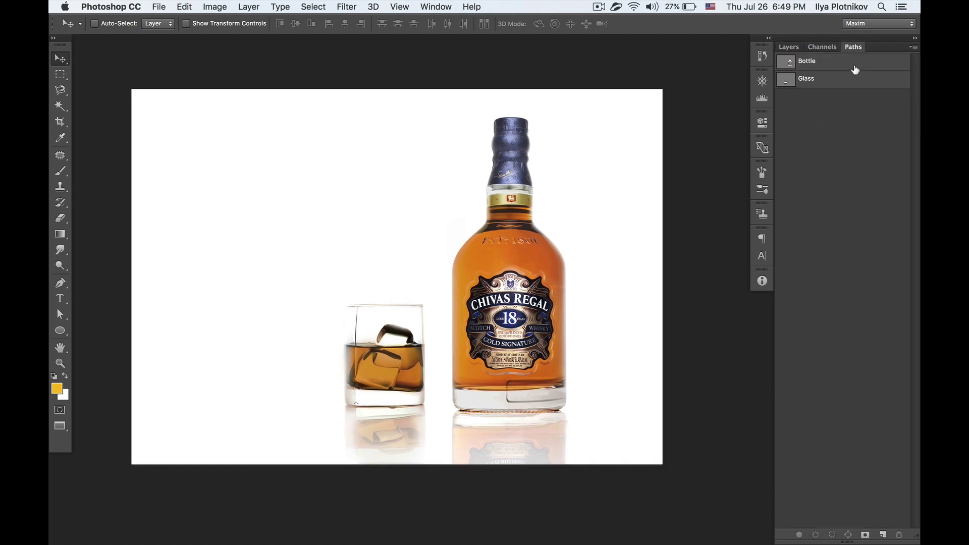
{"action": "key", "text": "super"}
{"action": "key", "text": "shift"}
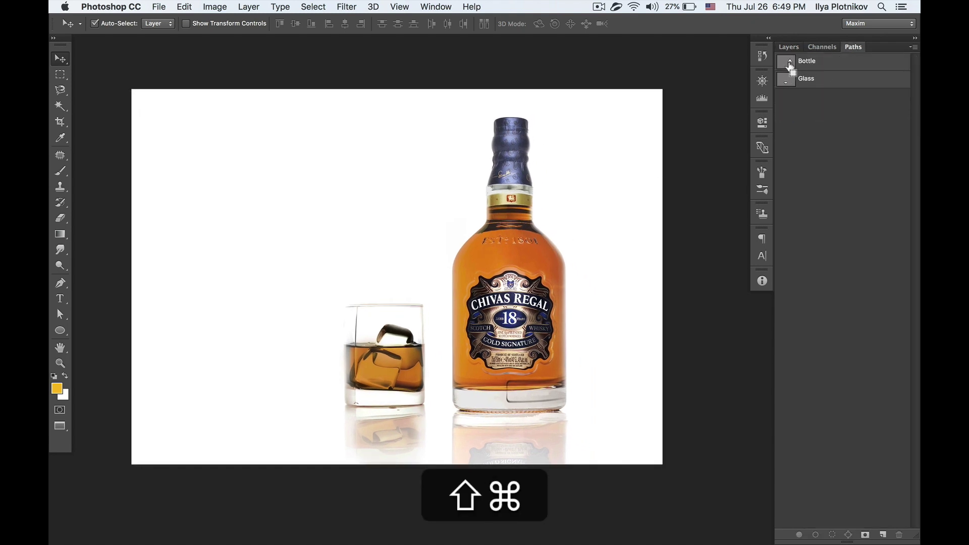
{"action": "key", "text": "super+plus"}
{"action": "key", "text": "super+plus"}
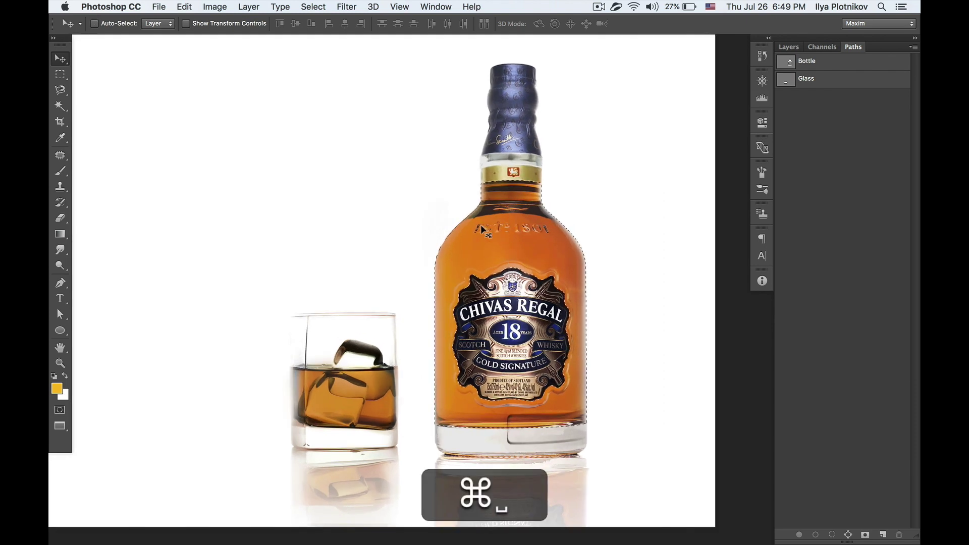
{"action": "key", "text": "super"}
{"action": "key", "text": "shift"}
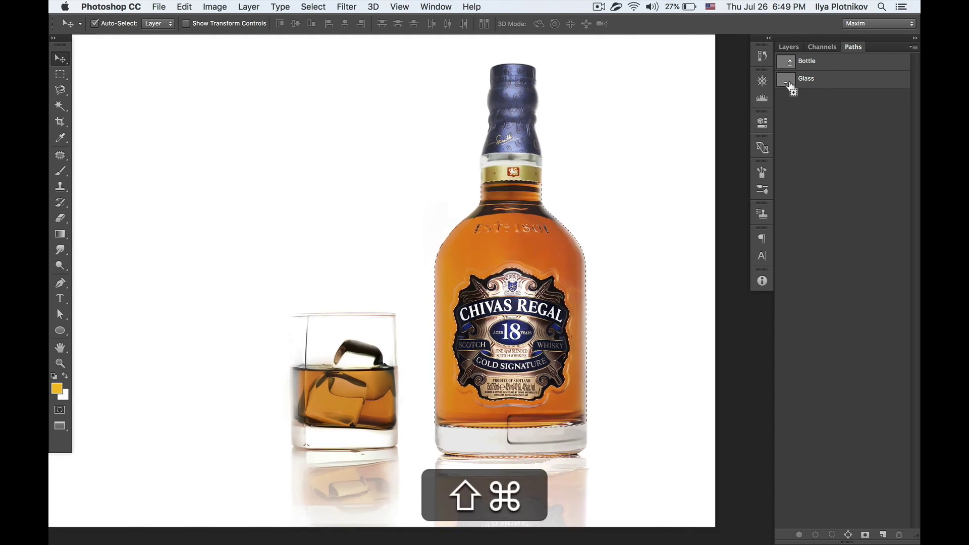
{"action": "left_click", "coordinate": [787, 82], "text": "shift+super"}
Add a Curves adjustment layer above the Background, masked to the bottle and glass selection.
{"action": "left_click", "coordinate": [789, 47]}
{"action": "key", "text": "space"}
{"action": "left_click_drag", "start_coordinate": [518, 265], "coordinate": [479, 239]}
{"action": "left_click", "coordinate": [850, 535]}
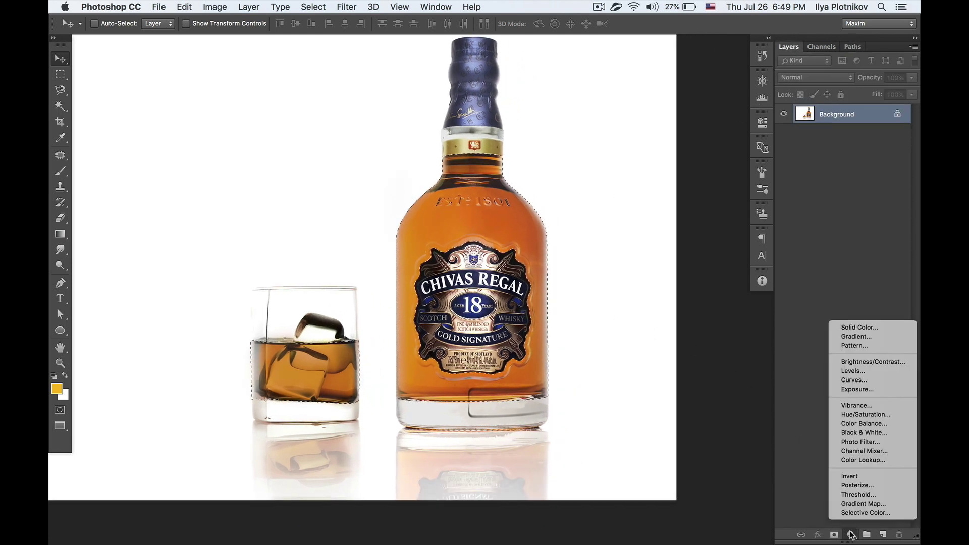
{"action": "left_click", "coordinate": [870, 380]}
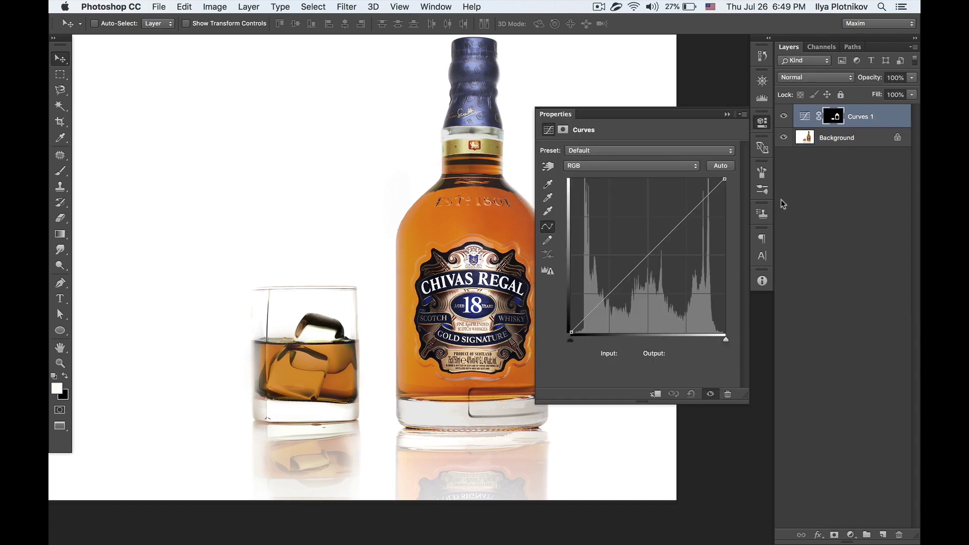
Brighten the RGB curve by setting its white point to input 178 and a midpoint to input 84, output 144.
{"action": "left_click_drag", "start_coordinate": [437, 202], "coordinate": [337, 224]}
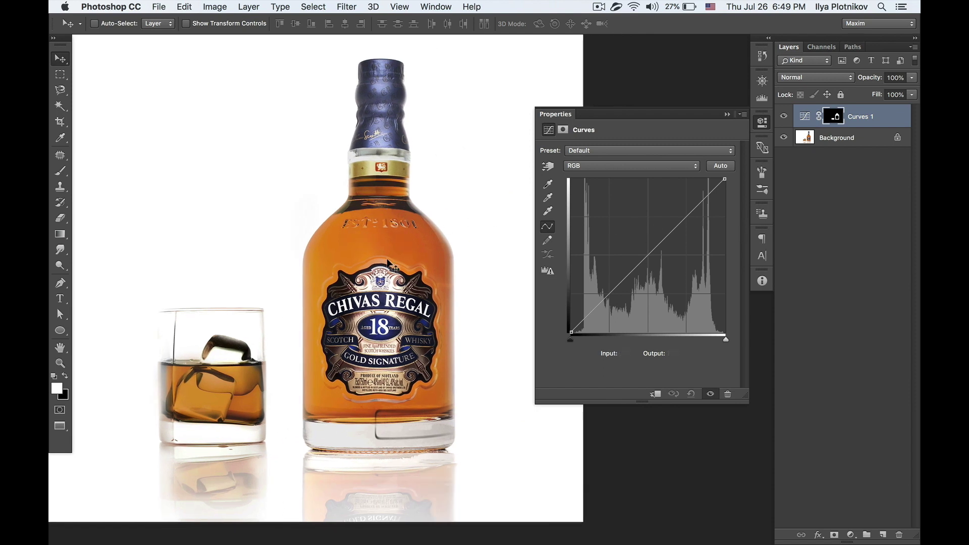
{"action": "left_click_drag", "start_coordinate": [726, 183], "coordinate": [680, 161]}
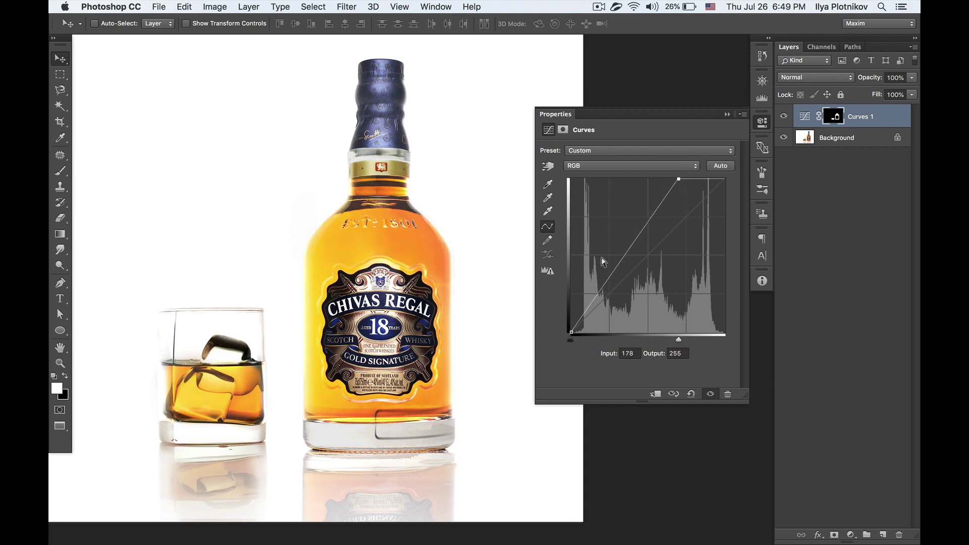
{"action": "left_click_drag", "start_coordinate": [624, 248], "coordinate": [622, 246]}
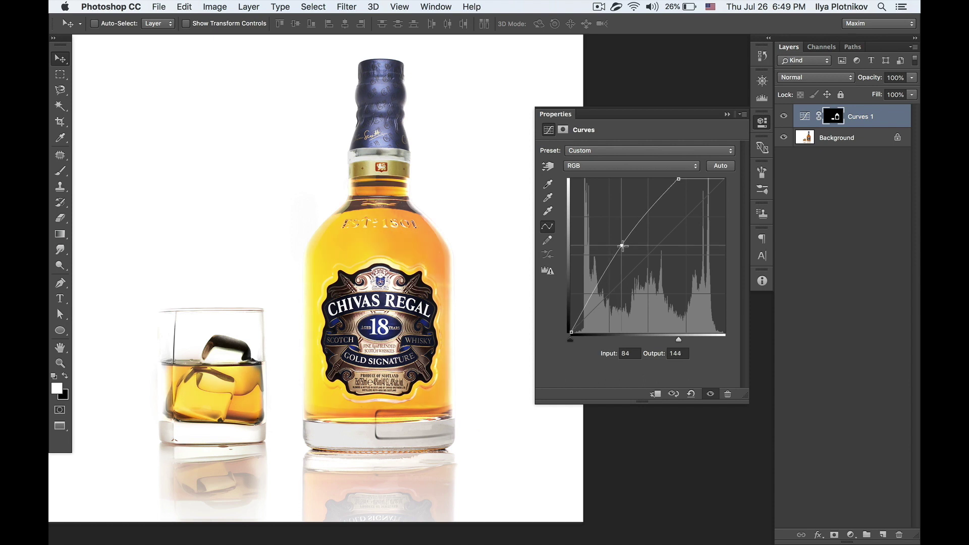
{"action": "left_click", "coordinate": [566, 117]}
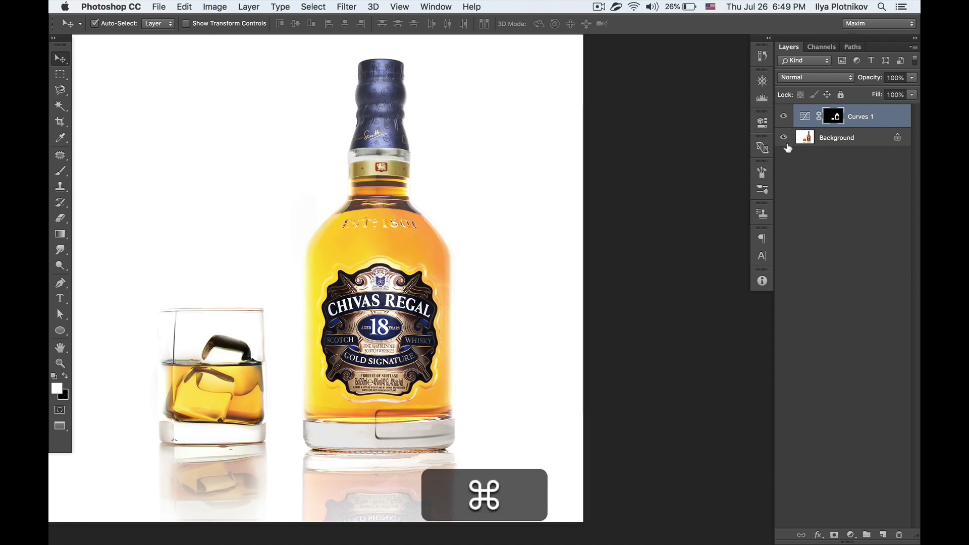
Put the Curves layer in a group and give the group a white layer mask.
{"action": "key", "text": "super+g"}
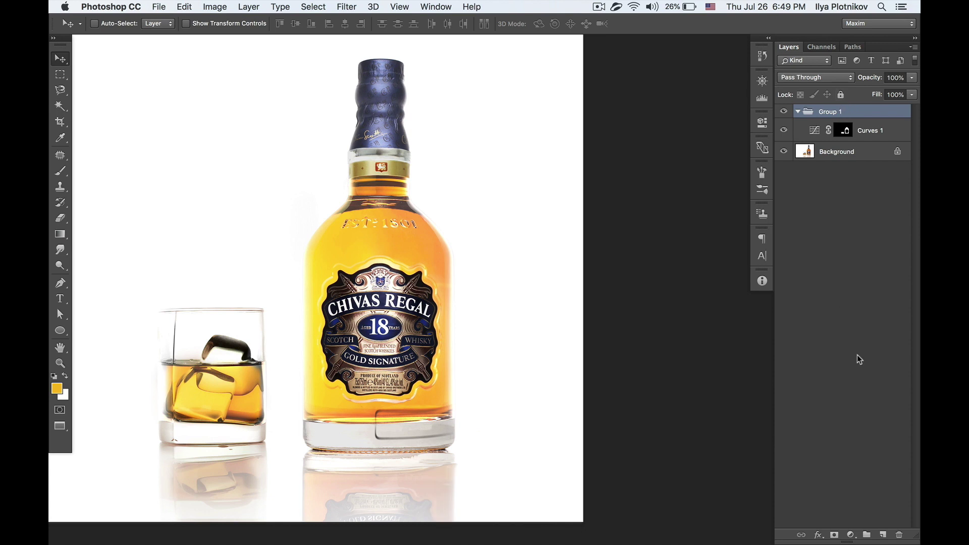
{"action": "left_click", "coordinate": [836, 535]}
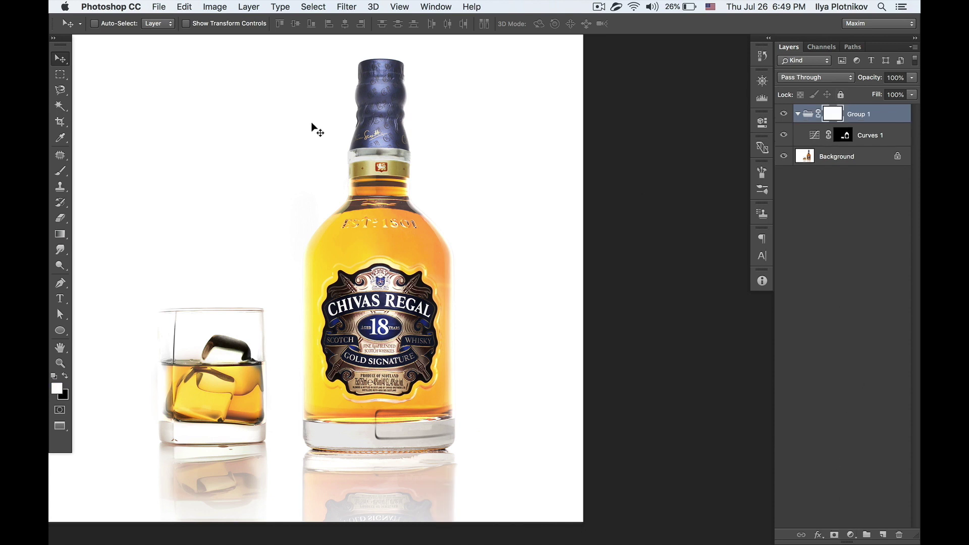
Choose the Eraser tool with a soft brush at 0% hardness.
{"action": "key", "text": "e"}
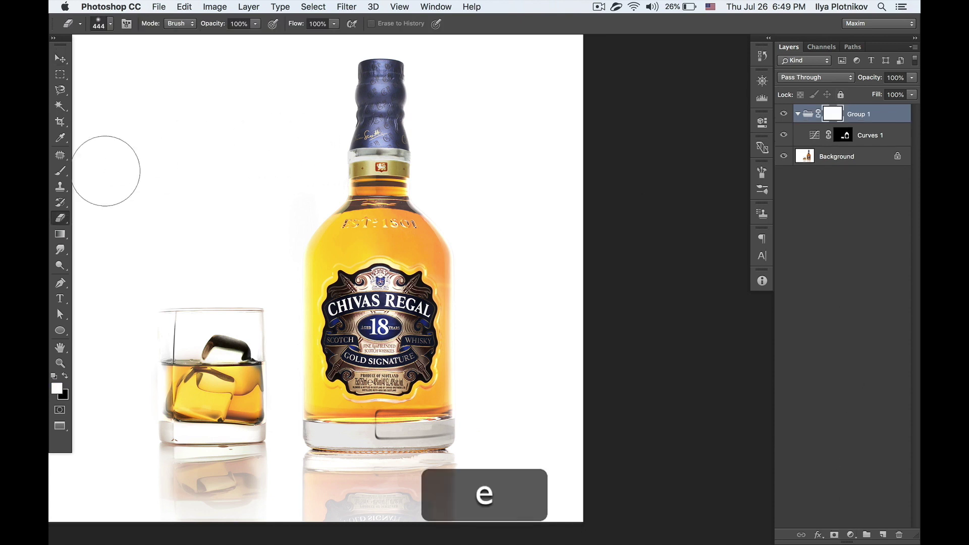
{"action": "left_click", "coordinate": [63, 222]}
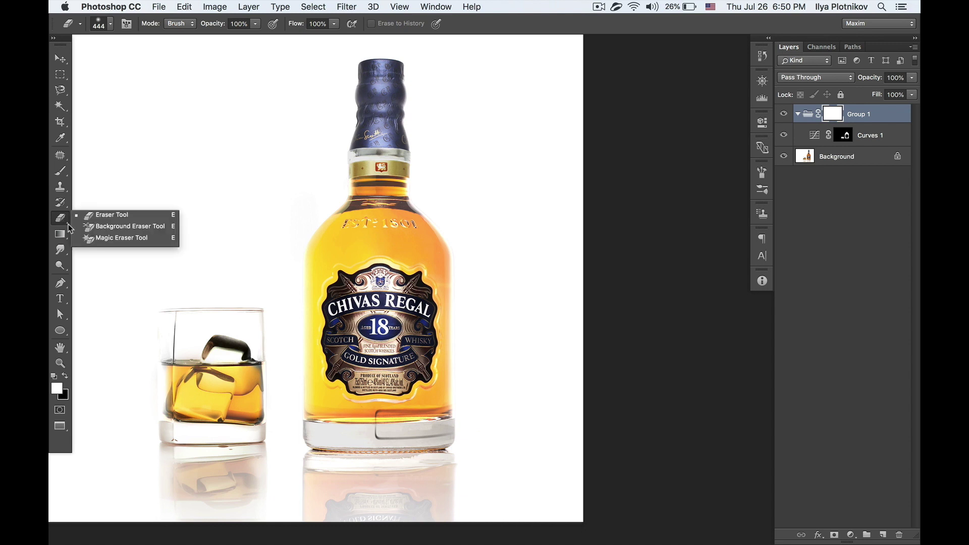
{"action": "key", "text": "b"}
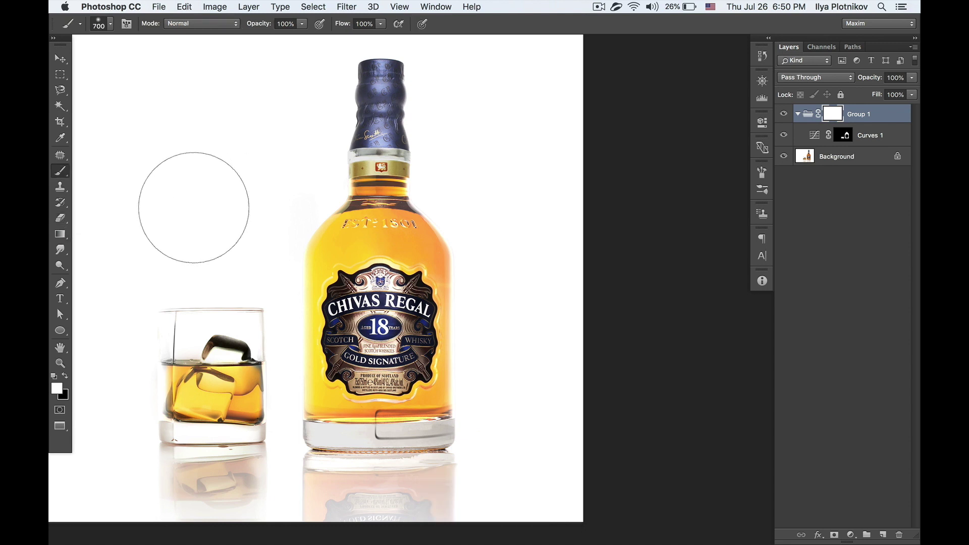
{"action": "key", "text": "e"}
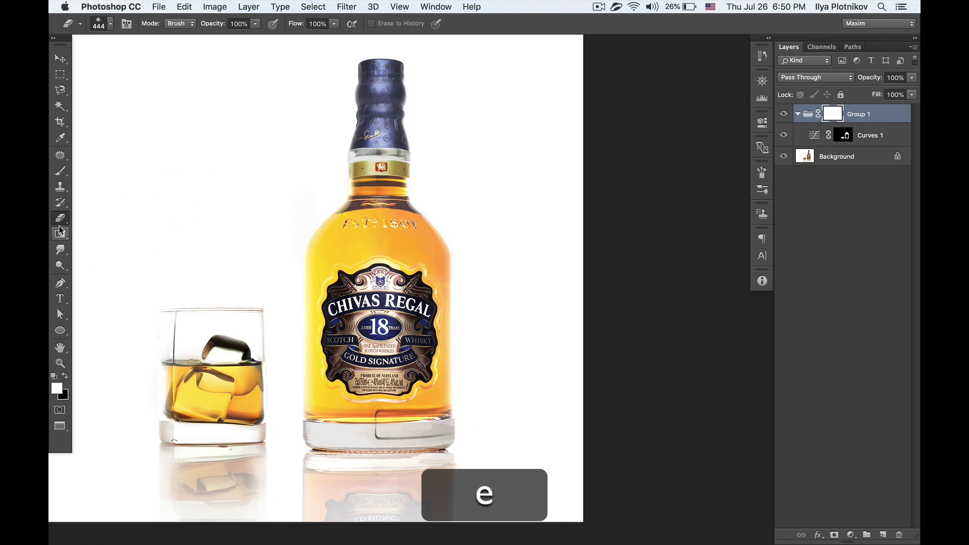
{"action": "left_click", "coordinate": [109, 24]}
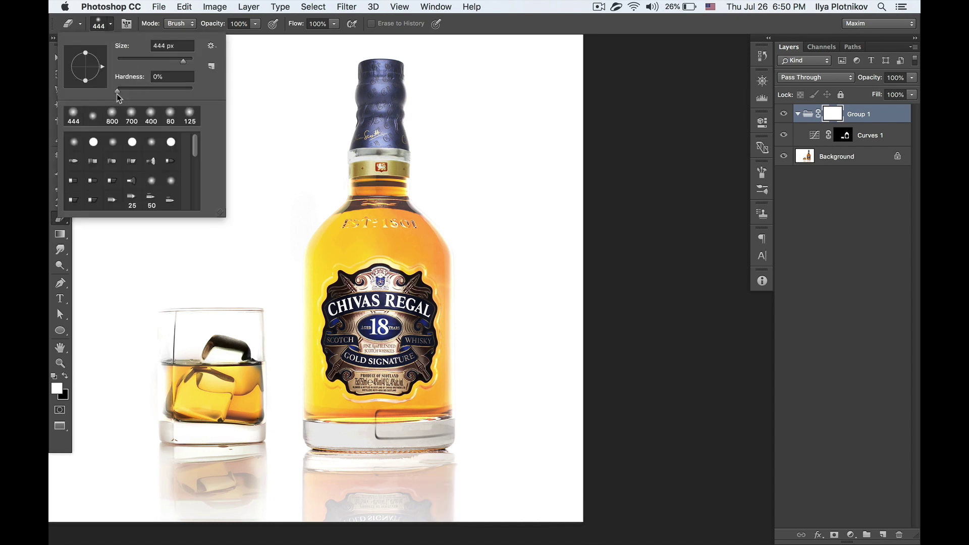
{"action": "left_click", "coordinate": [487, 137]}
{"action": "key", "text": "bracketright"}
{"action": "key", "text": "bracketright"}
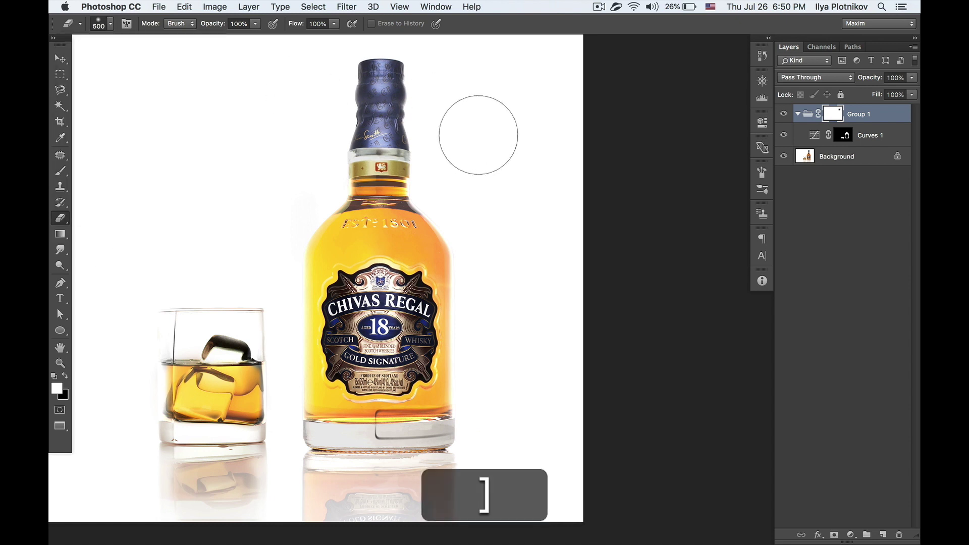
{"action": "left_click_drag", "start_coordinate": [502, 193], "coordinate": [577, 144]}
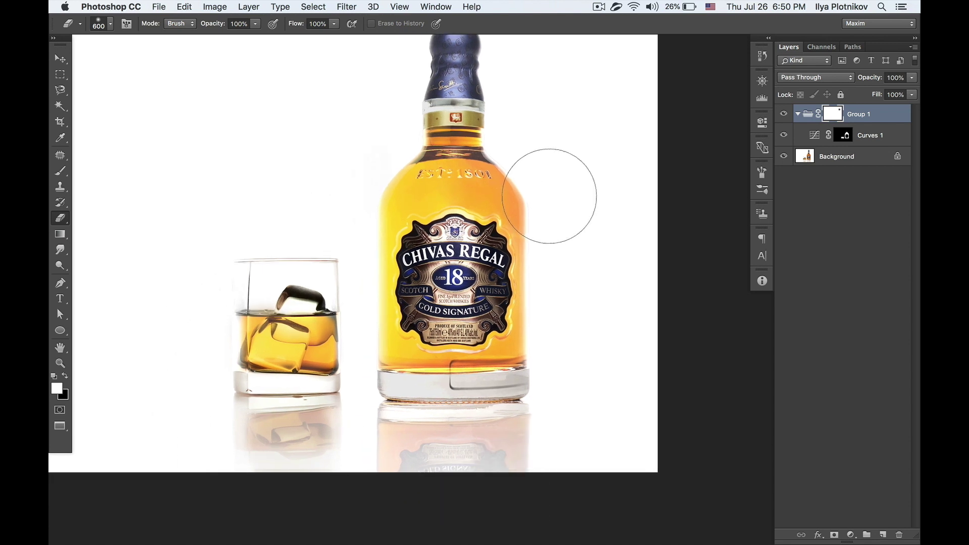
{"action": "key", "text": "super+z"}
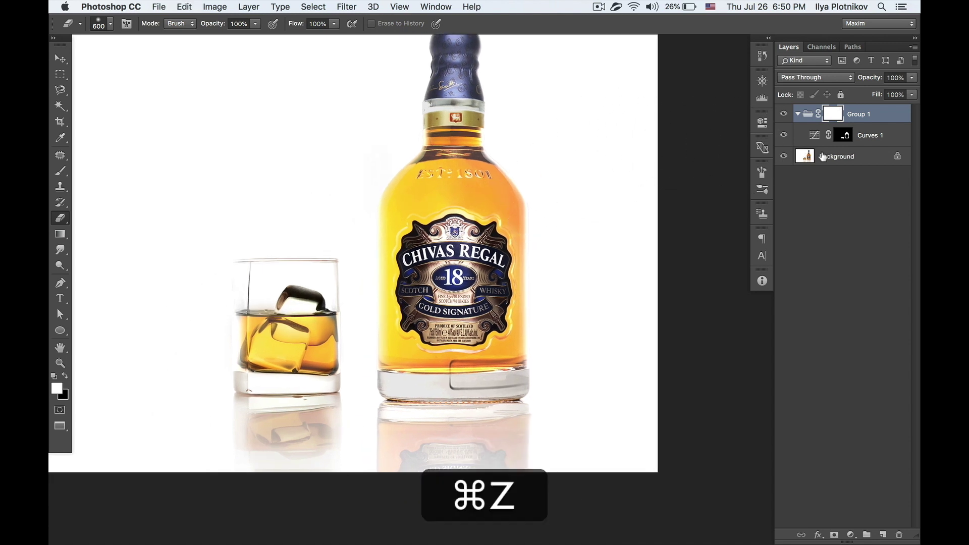
Erase the group mask along the bottle's right edge with a 700 px brush and along its left edge with a 500 px brush.
{"action": "key", "text": "bracketright"}
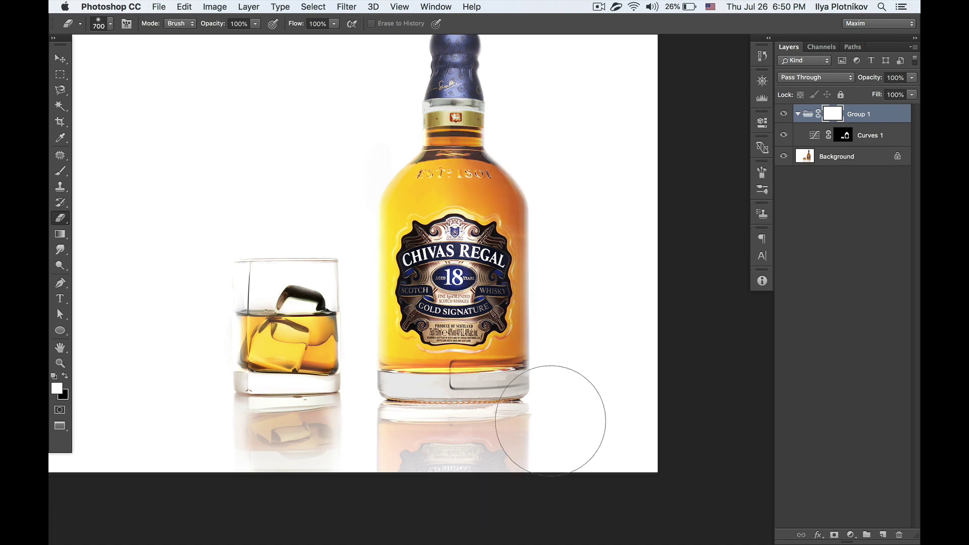
{"action": "key", "text": "bracketleft"}
{"action": "key", "text": "bracketleft"}
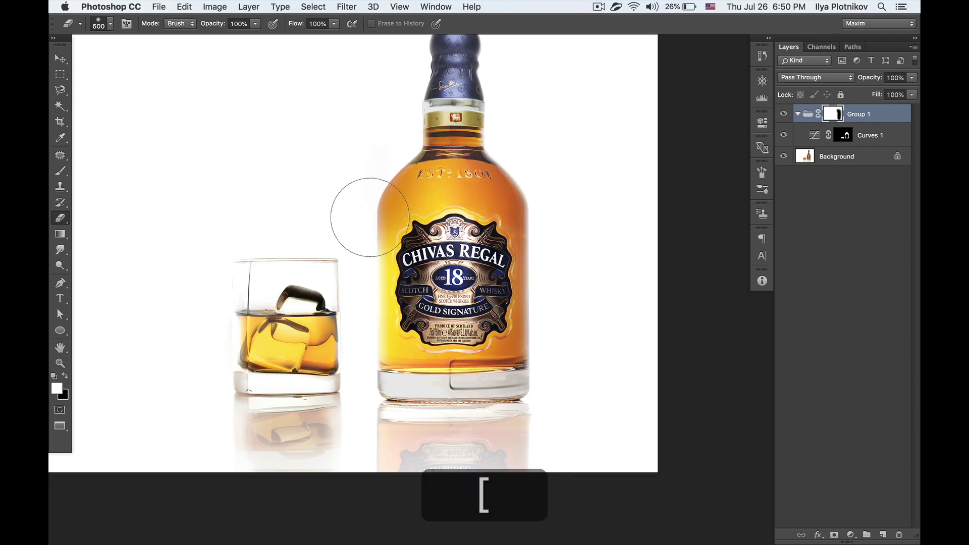
{"action": "mouse_move", "coordinate": [371, 312]}
{"action": "left_mouse_down"}
{"action": "mouse_move", "coordinate": [373, 398]}
{"action": "mouse_move", "coordinate": [404, 183]}
{"action": "left_mouse_up"}
Erase the group mask across the middle of the bottle, and restore that area with black as the foreground colour.
{"action": "key", "text": "x"}
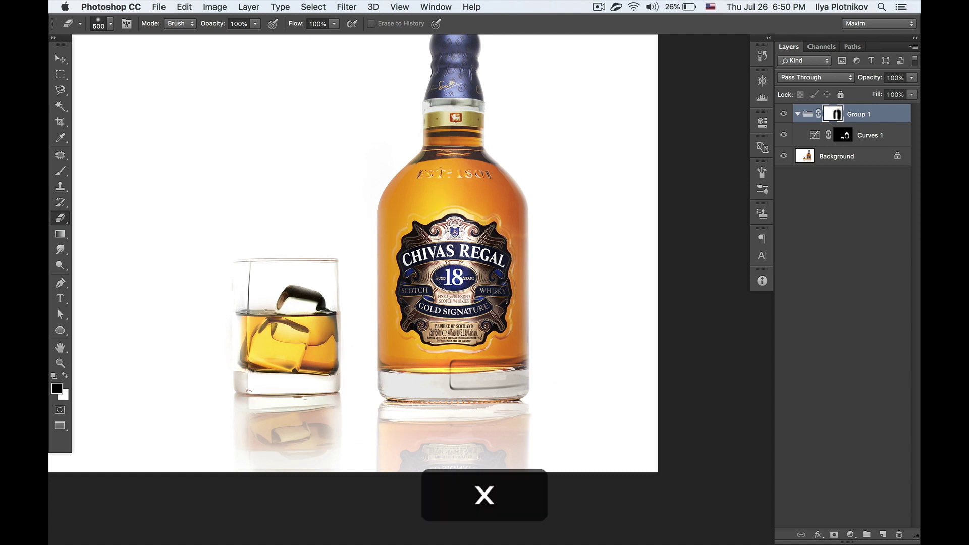
{"action": "key", "text": "x"}
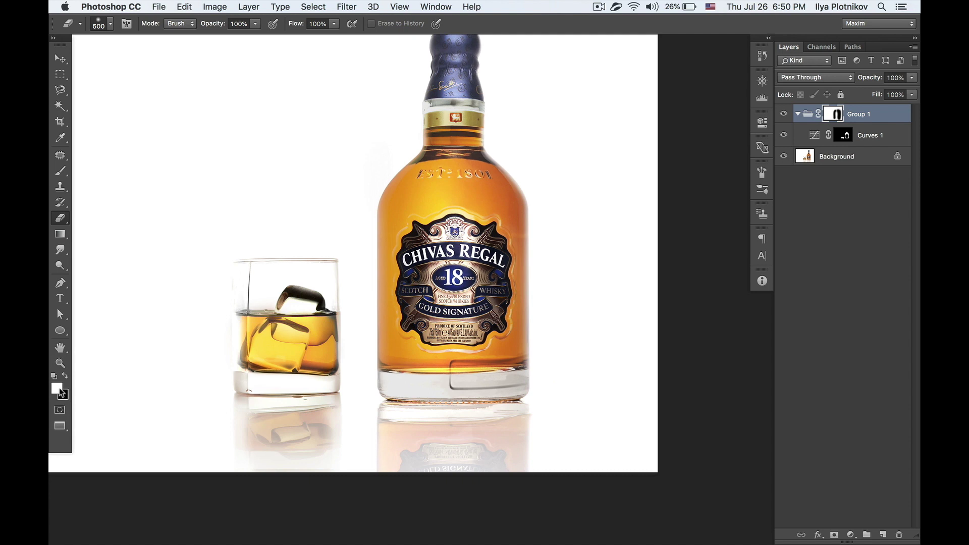
{"action": "mouse_move", "coordinate": [446, 195]}
{"action": "left_mouse_down"}
{"action": "mouse_move", "coordinate": [447, 182]}
{"action": "mouse_move", "coordinate": [439, 337]}
{"action": "mouse_move", "coordinate": [454, 389]}
{"action": "left_mouse_up"}
{"action": "mouse_move", "coordinate": [436, 164]}
{"action": "left_mouse_down"}
{"action": "mouse_move", "coordinate": [510, 342]}
{"action": "mouse_move", "coordinate": [467, 359]}
{"action": "left_mouse_up"}
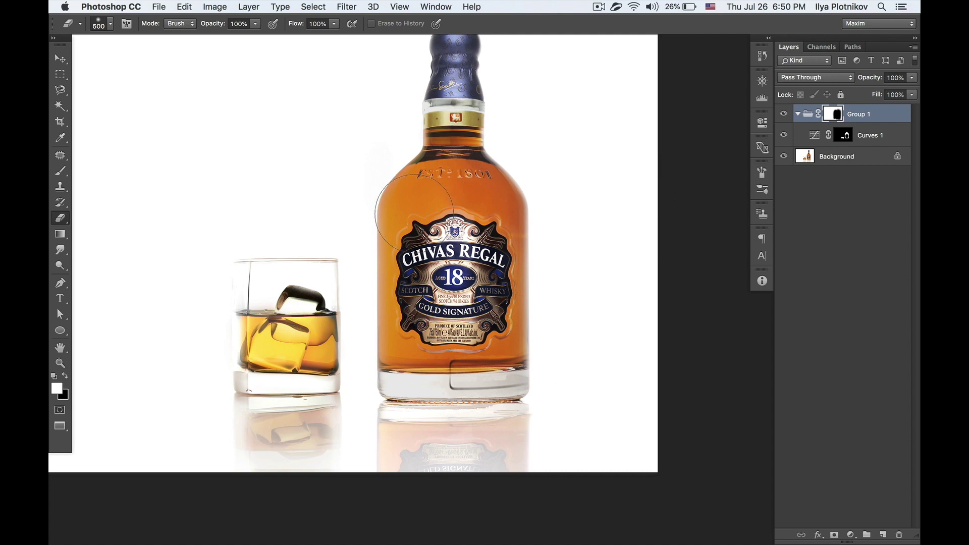
{"action": "key", "text": "x"}
{"action": "mouse_move", "coordinate": [469, 142]}
{"action": "left_mouse_down"}
{"action": "mouse_move", "coordinate": [441, 236]}
{"action": "mouse_move", "coordinate": [449, 361]}
{"action": "mouse_move", "coordinate": [458, 179]}
{"action": "mouse_move", "coordinate": [457, 170]}
{"action": "mouse_move", "coordinate": [443, 370]}
{"action": "mouse_move", "coordinate": [465, 350]}
{"action": "mouse_move", "coordinate": [503, 220]}
{"action": "mouse_move", "coordinate": [383, 164]}
{"action": "left_mouse_up"}
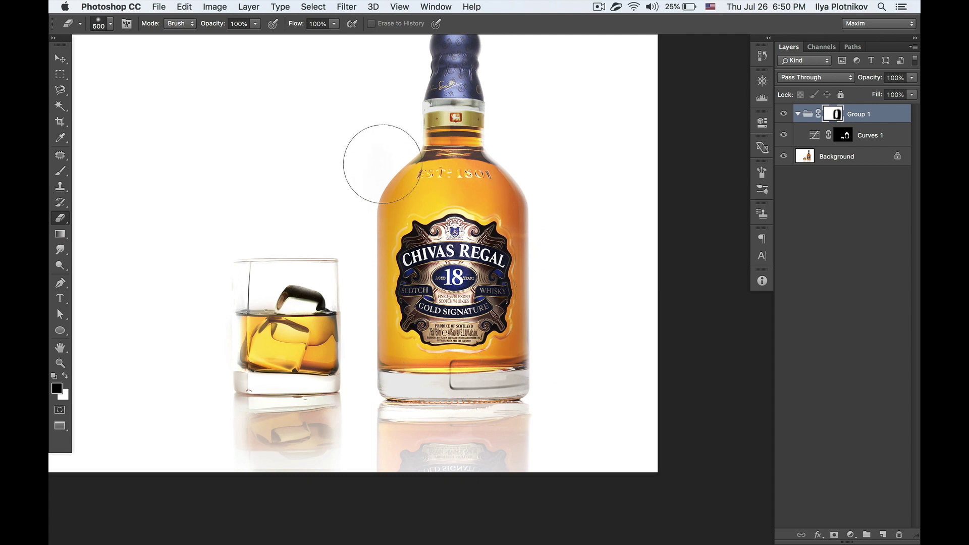
Erase the group mask along the glass's edges with a 400 px brush and white foreground, and collapse Group 1.
{"action": "key", "text": "x"}
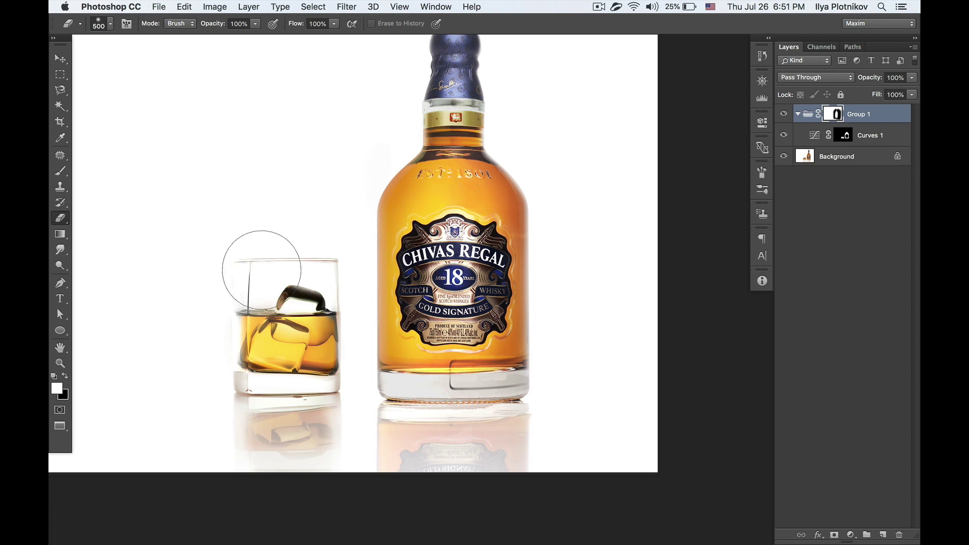
{"action": "key", "text": "bracketleft"}
{"action": "key", "text": "bracketleft"}
{"action": "key", "text": "bracketright"}
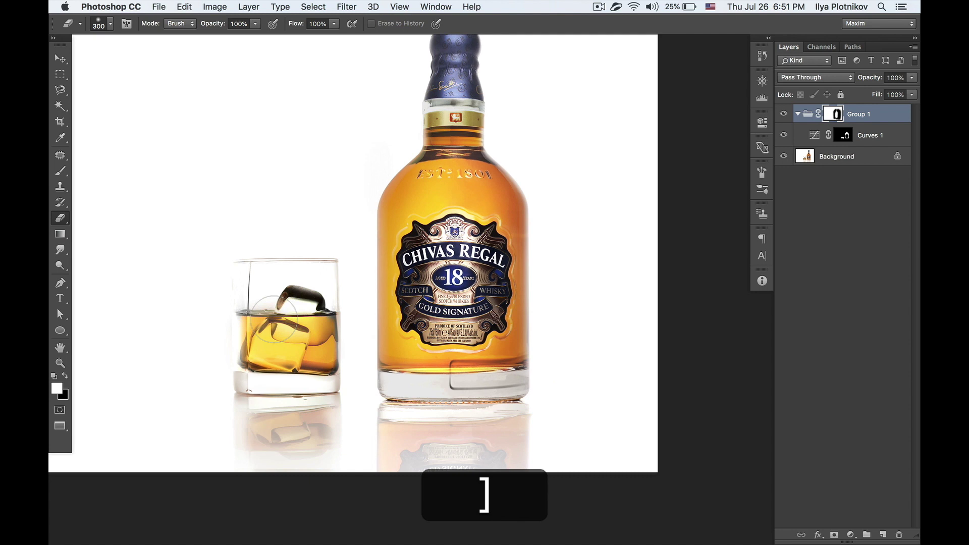
{"action": "key", "text": "bracketright"}
{"action": "key", "text": "x"}
{"action": "key", "text": "x"}
{"action": "left_click_drag", "start_coordinate": [223, 283], "coordinate": [221, 381]}
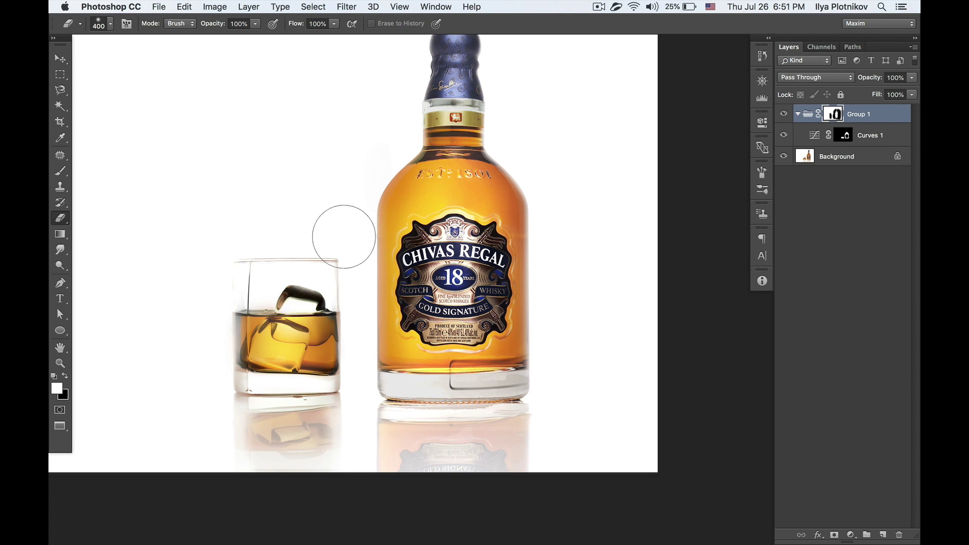
{"action": "key", "text": "v"}
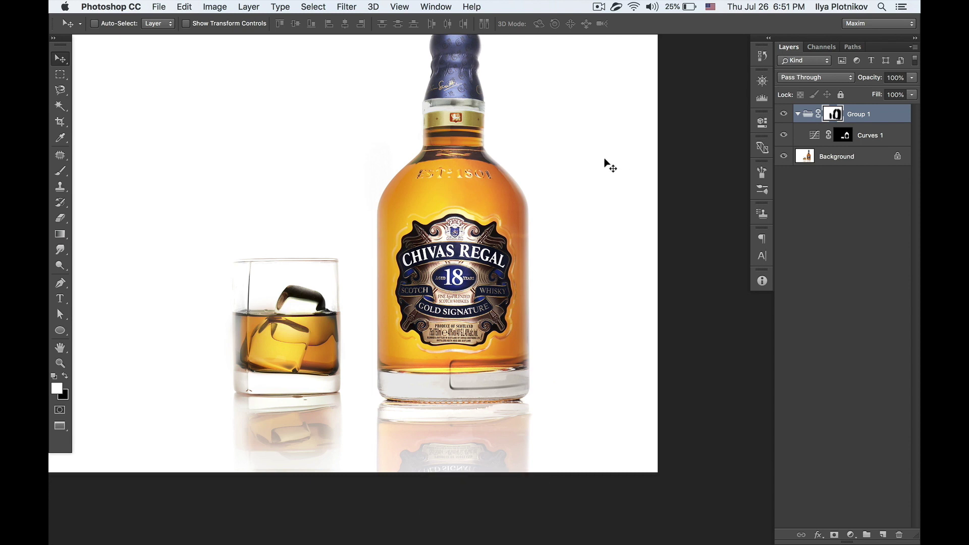
{"action": "left_click", "coordinate": [797, 114]}
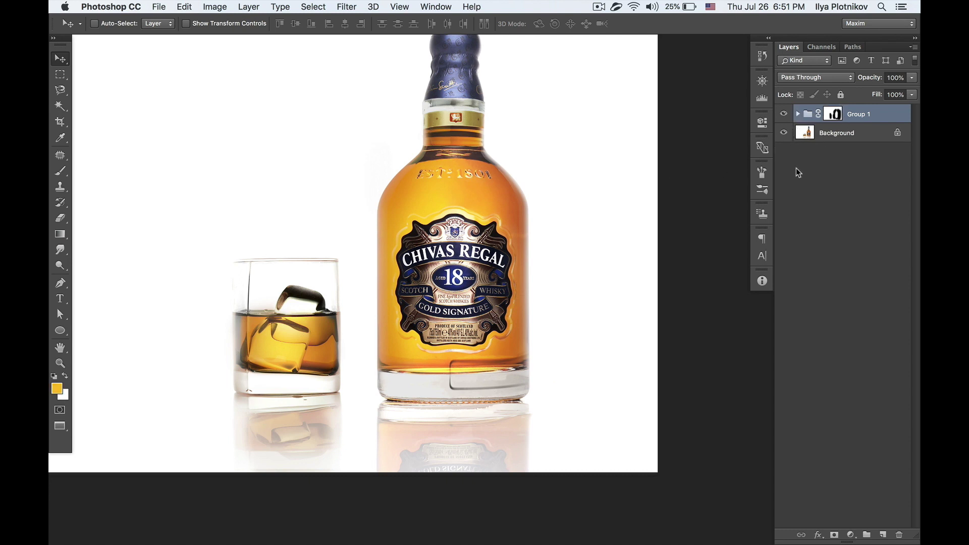
Load the Bottle and Glass paths as one selection and add a second Curves adjustment layer above Group 1.
{"action": "left_click", "coordinate": [853, 47]}
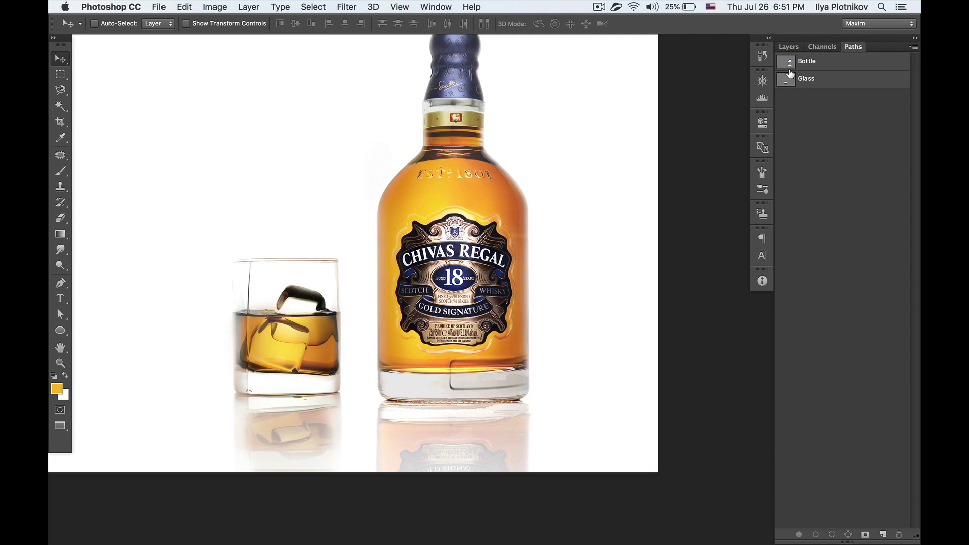
{"action": "left_click", "coordinate": [789, 66], "text": "super"}
{"action": "left_click", "coordinate": [786, 85], "text": "shift+super"}
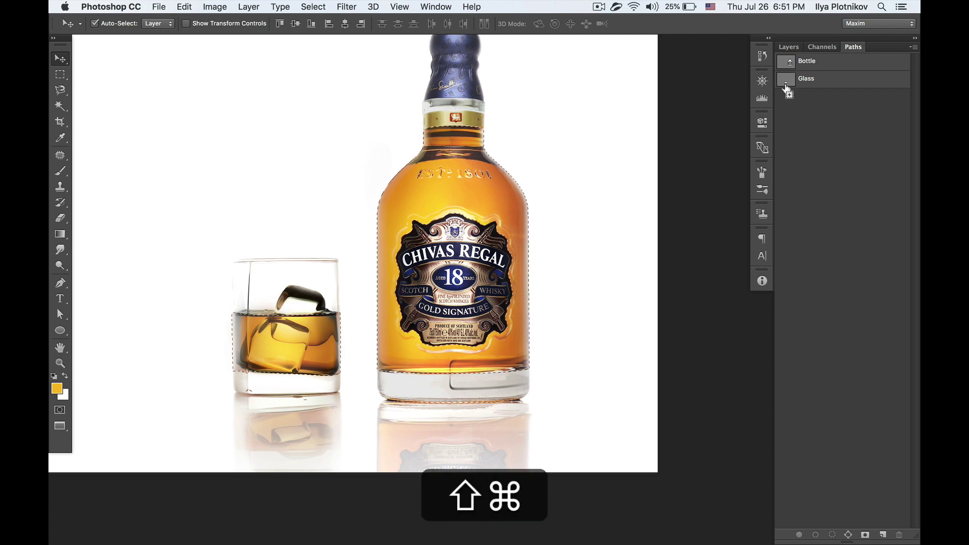
{"action": "left_click", "coordinate": [789, 47]}
{"action": "left_click", "coordinate": [850, 535]}
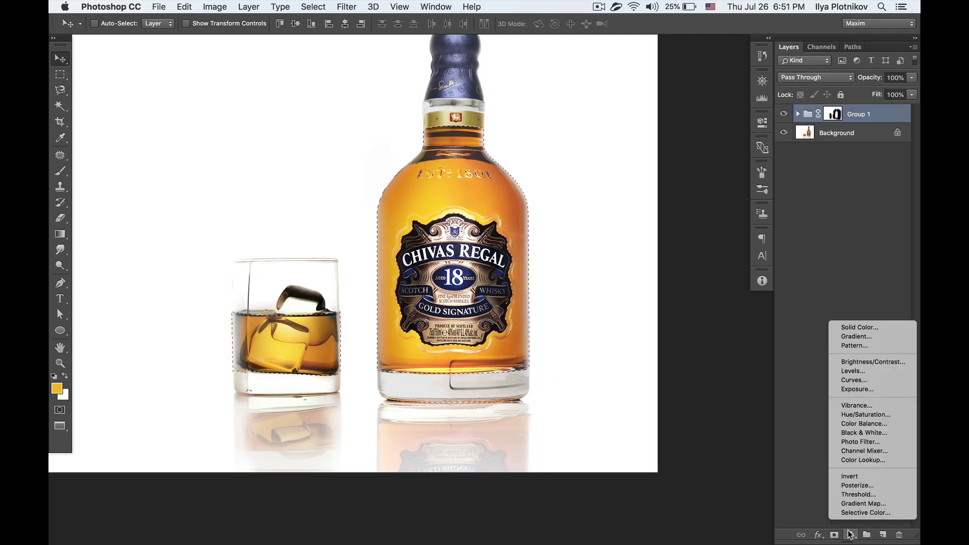
{"action": "left_click", "coordinate": [871, 380]}
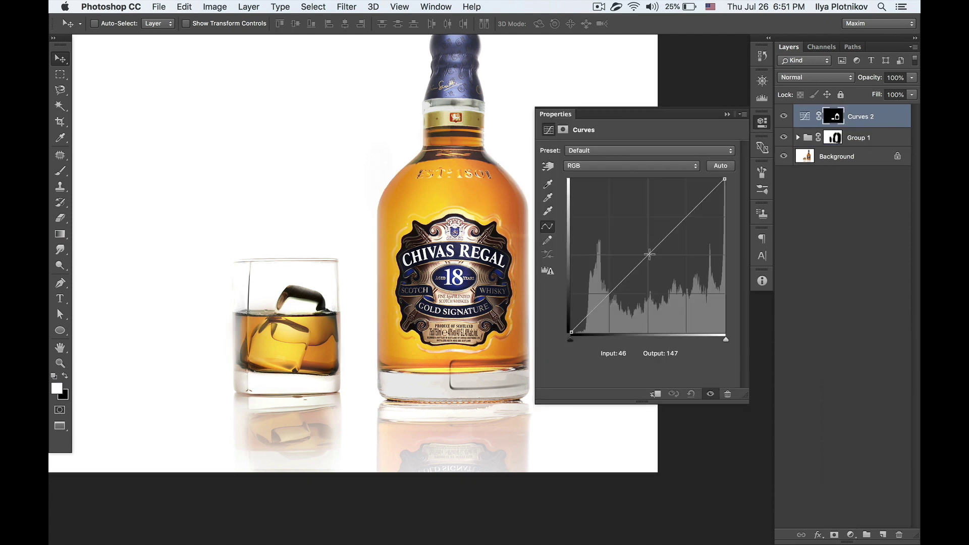
Darken the liquid in Curves 2 by moving the black point to input 15 and pulling the midtones down to input 175, output 97.
{"action": "left_click_drag", "start_coordinate": [571, 331], "coordinate": [581, 343]}
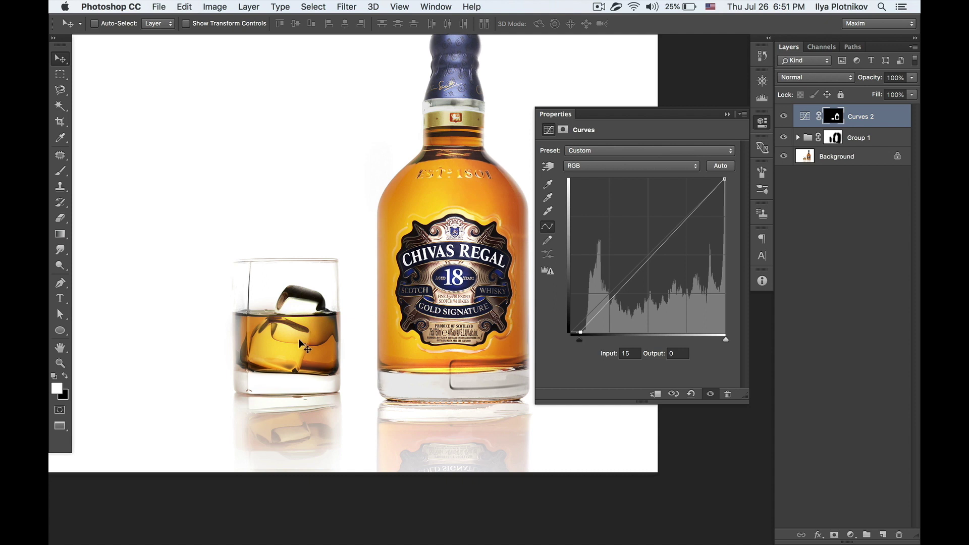
{"action": "left_click_drag", "start_coordinate": [660, 259], "coordinate": [677, 274]}
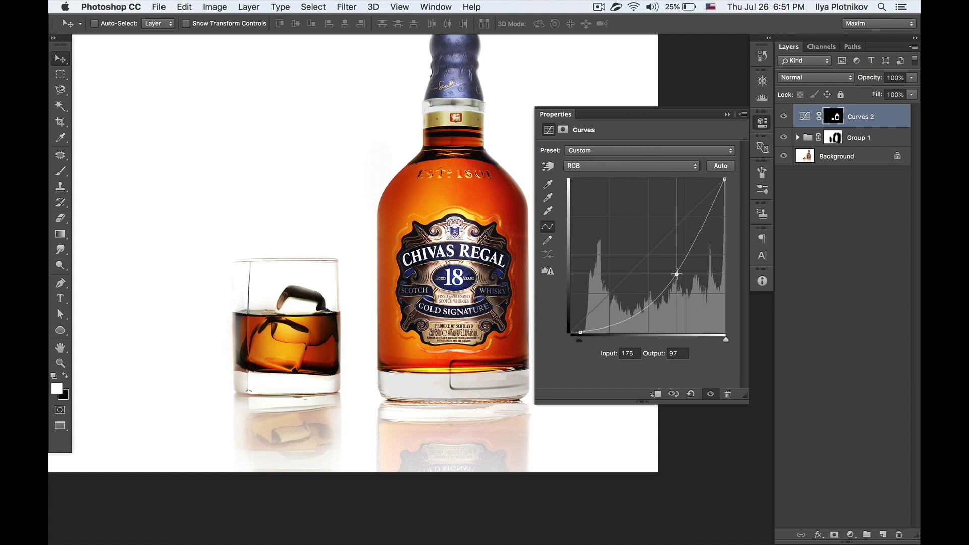
{"action": "left_click", "coordinate": [559, 115]}
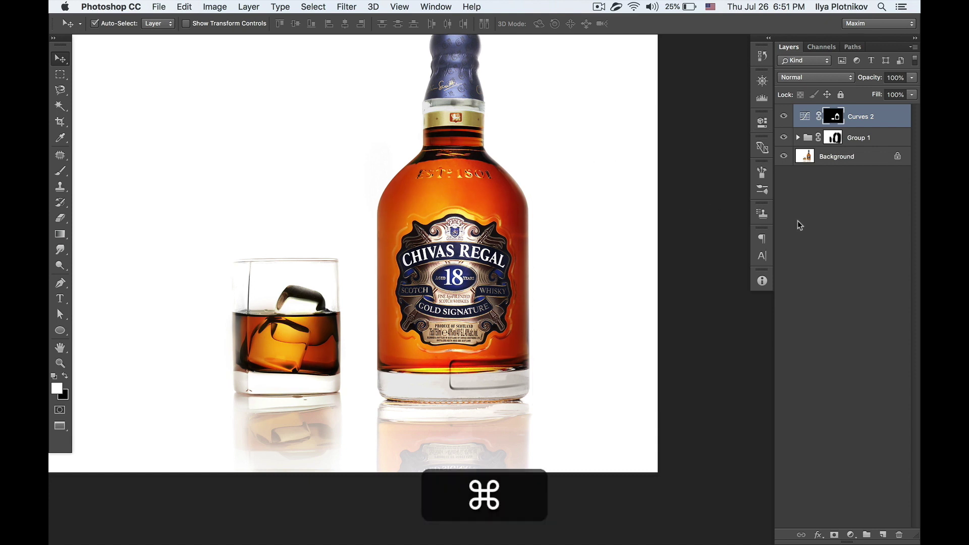
Put Curves 2 into a new group, add a mask to the group, and fill that mask with black.
{"action": "key", "text": "super+g"}
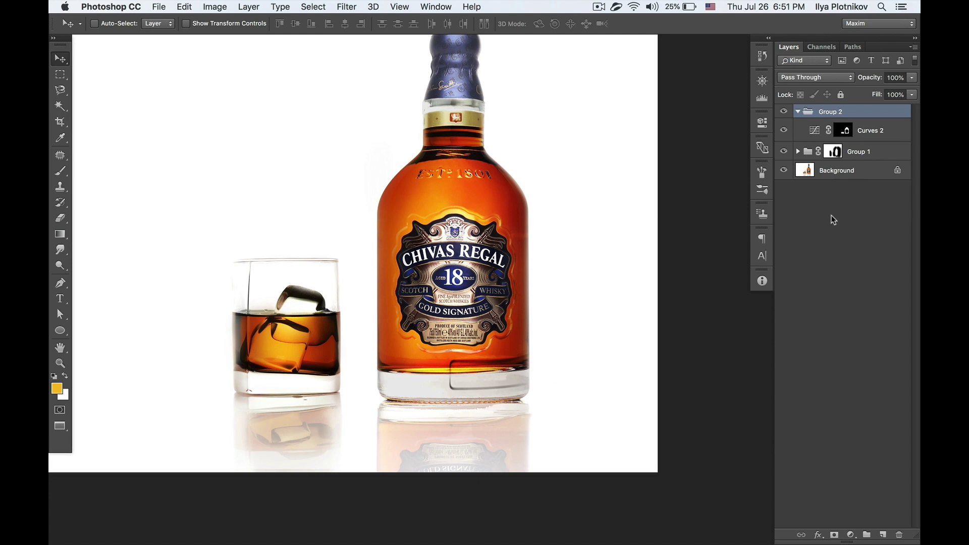
{"action": "left_click", "coordinate": [835, 535]}
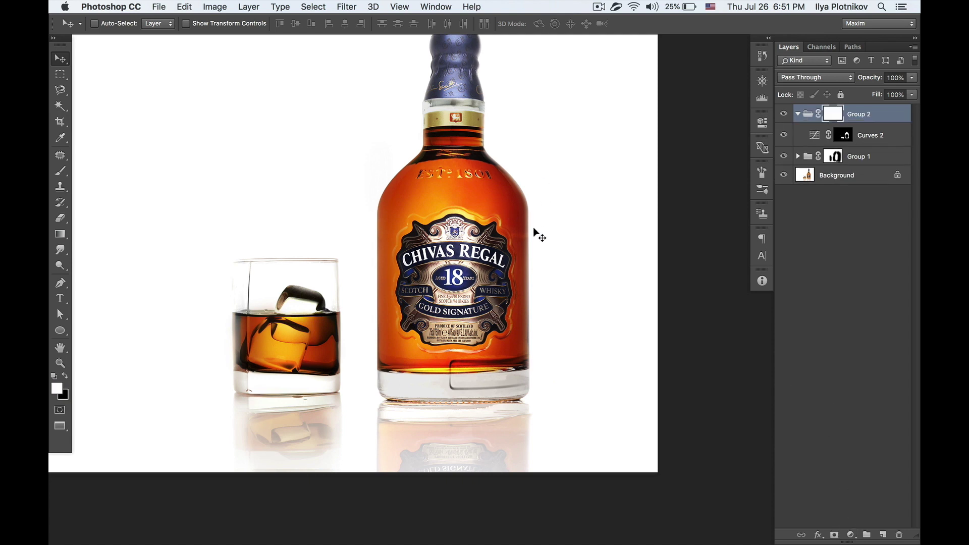
{"action": "key", "text": "e"}
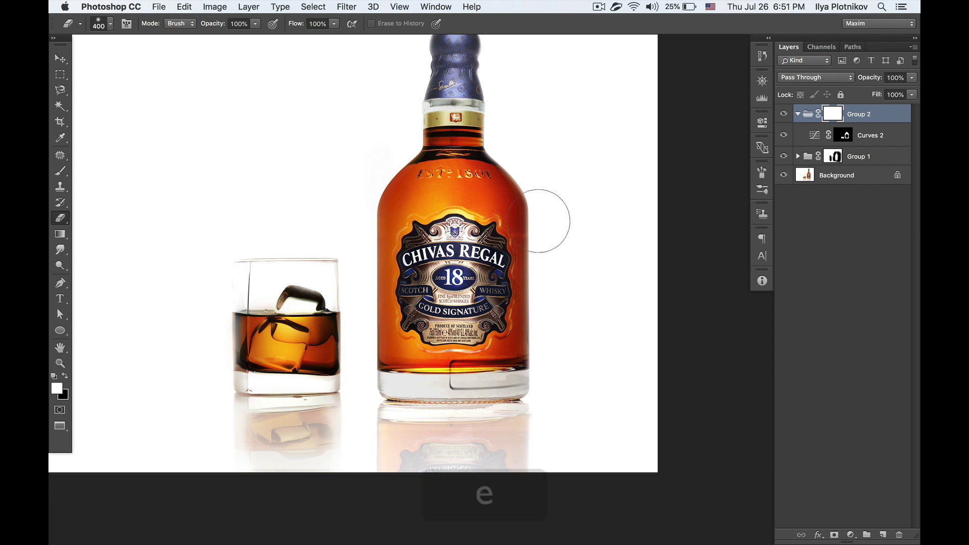
{"action": "key", "text": "super+BackSpace"}
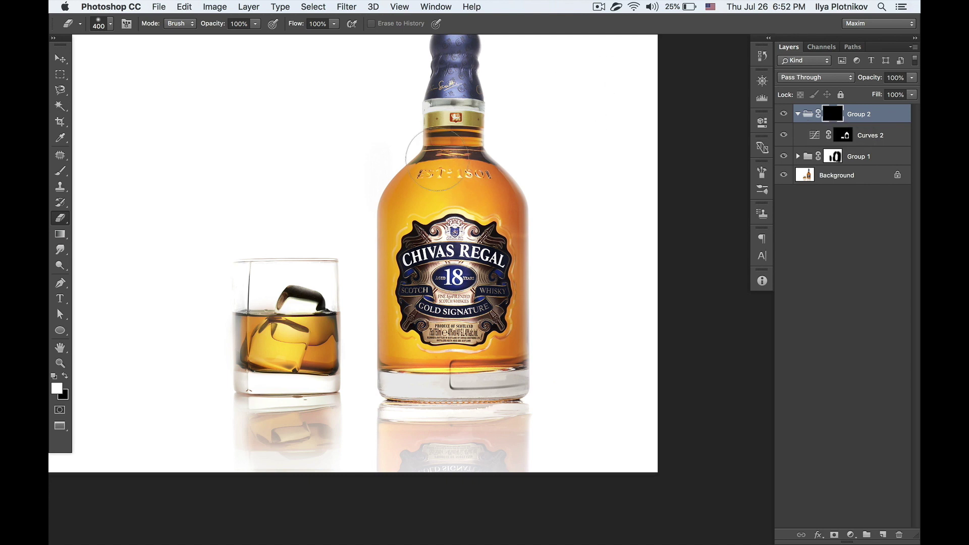
Erase the Group 2 mask along both edges of the bottle with a 600 px eraser and black as the foreground colour.
{"action": "key", "text": "bracketright"}
{"action": "key", "text": "bracketright"}
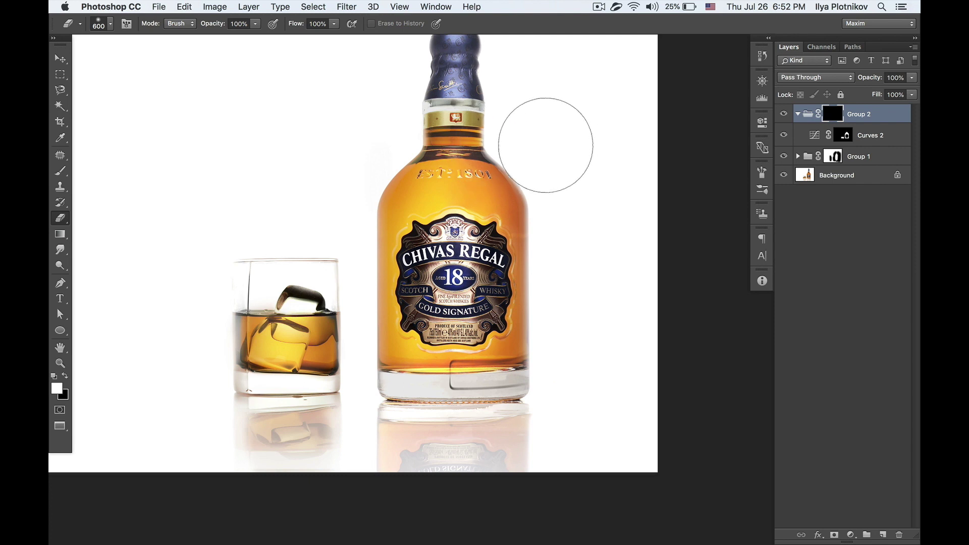
{"action": "key", "text": "x"}
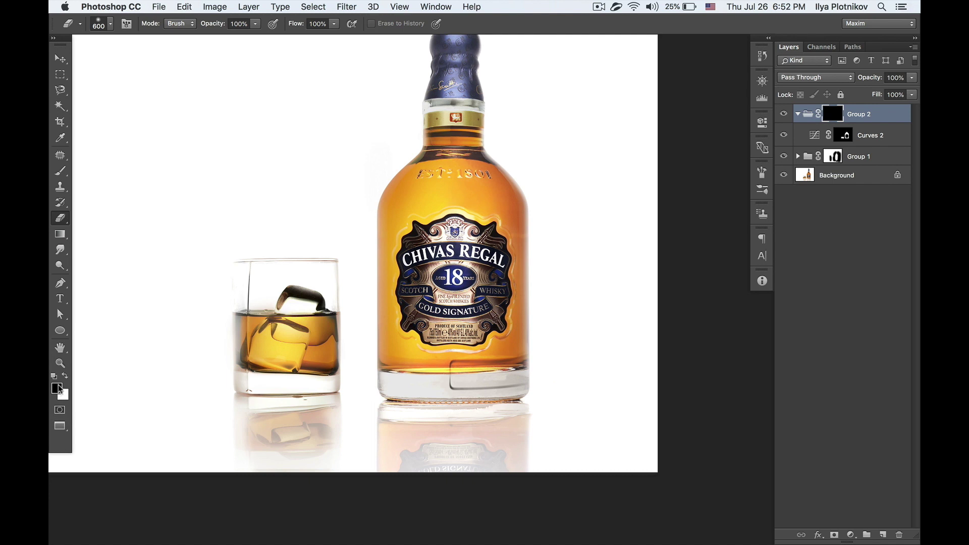
{"action": "mouse_move", "coordinate": [502, 104]}
{"action": "left_mouse_down"}
{"action": "mouse_move", "coordinate": [537, 170]}
{"action": "mouse_move", "coordinate": [560, 394]}
{"action": "mouse_move", "coordinate": [551, 404]}
{"action": "mouse_move", "coordinate": [538, 358]}
{"action": "mouse_move", "coordinate": [519, 424]}
{"action": "mouse_move", "coordinate": [414, 393]}
{"action": "mouse_move", "coordinate": [497, 416]}
{"action": "mouse_move", "coordinate": [470, 423]}
{"action": "mouse_move", "coordinate": [375, 386]}
{"action": "mouse_move", "coordinate": [352, 228]}
{"action": "mouse_move", "coordinate": [364, 180]}
{"action": "mouse_move", "coordinate": [408, 102]}
{"action": "mouse_move", "coordinate": [346, 165]}
{"action": "left_mouse_up"}
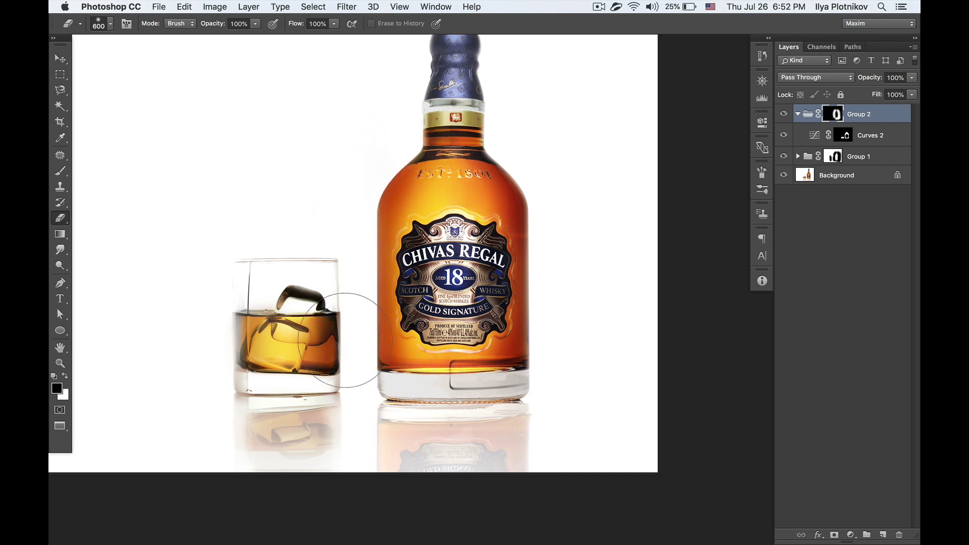
Erase the Group 2 mask along the edges of the glass with a 400 px eraser.
{"action": "key", "text": "bracketleft"}
{"action": "key", "text": "bracketleft"}
{"action": "left_click_drag", "start_coordinate": [216, 303], "coordinate": [217, 253]}
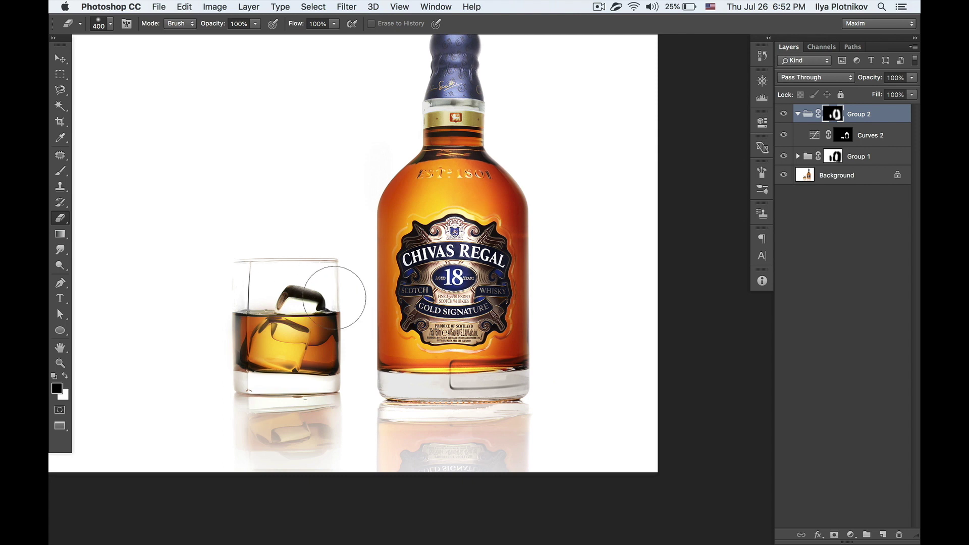
Enlarge the eraser to 700 px, make white the foreground colour, and switch to the Move tool to check the whole image.
{"action": "key", "text": "bracketright"}
{"action": "key", "text": "bracketright"}
{"action": "key", "text": "bracketright"}
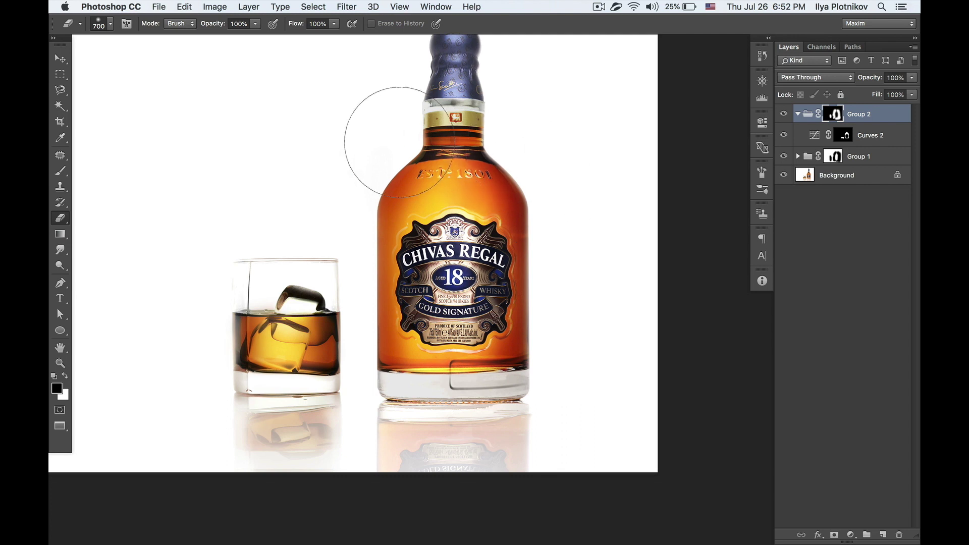
{"action": "key", "text": "x"}
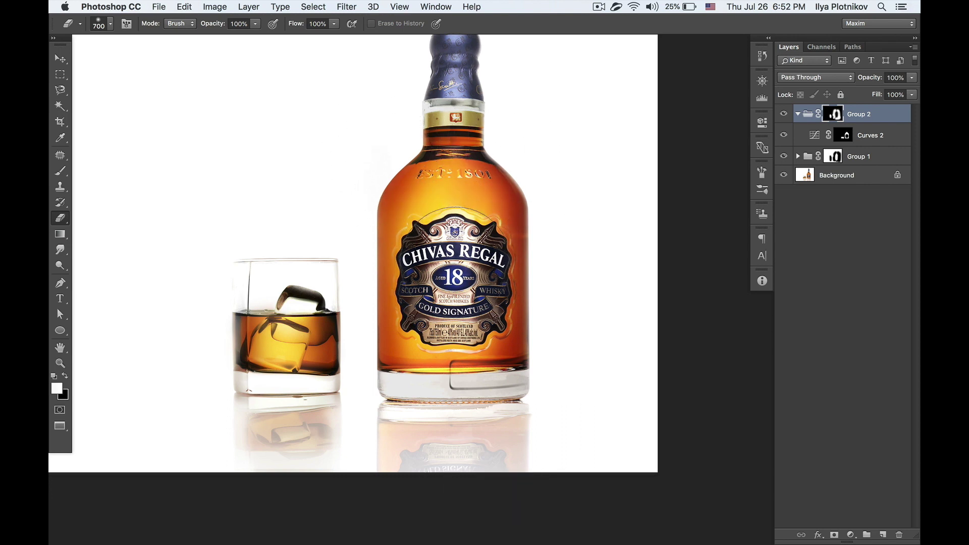
{"action": "key", "text": "v"}
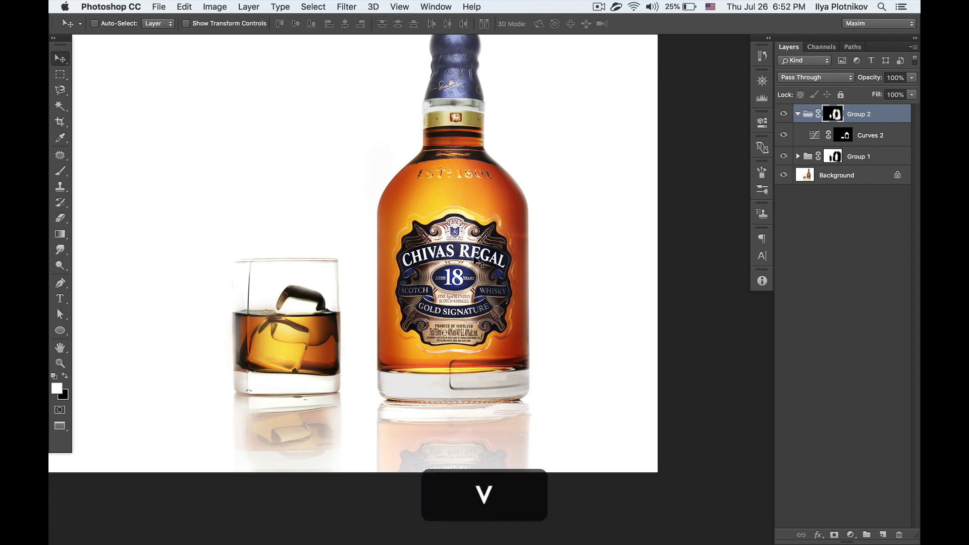
{"action": "left_click", "coordinate": [438, 220], "text": "alt+super"}
{"action": "key", "text": "super"}
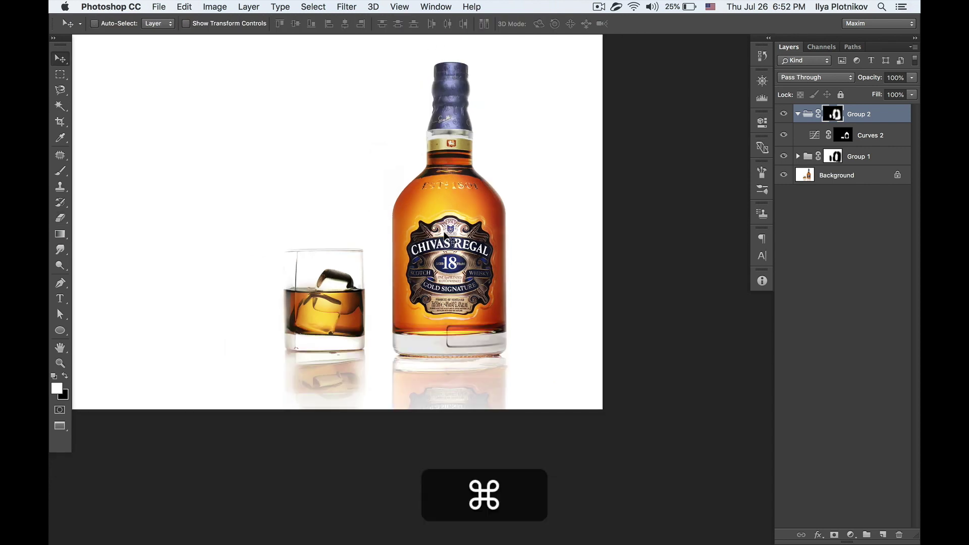
{"action": "left_click", "coordinate": [438, 220], "text": "super"}
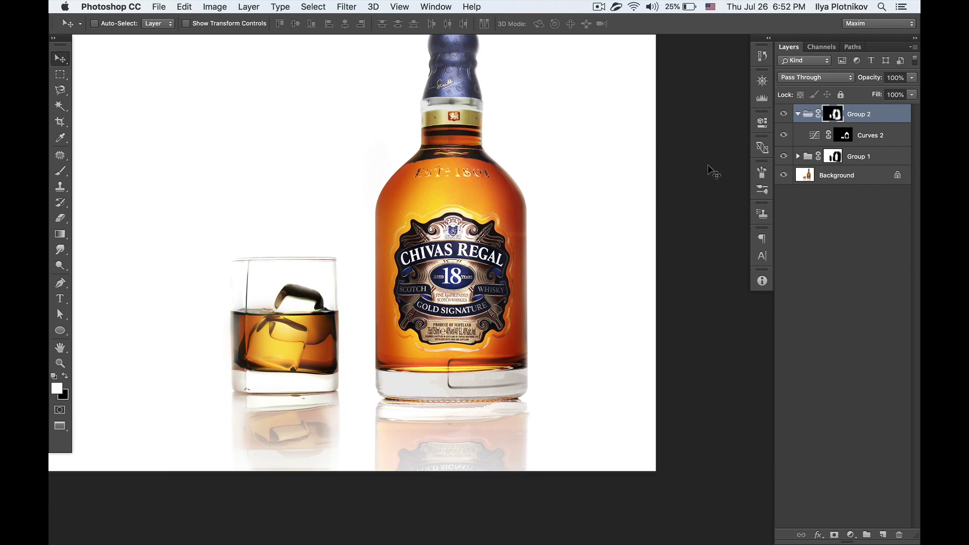
Reset the Curves 2 adjustment to its default straight curve.
{"action": "double_click", "coordinate": [814, 135]}
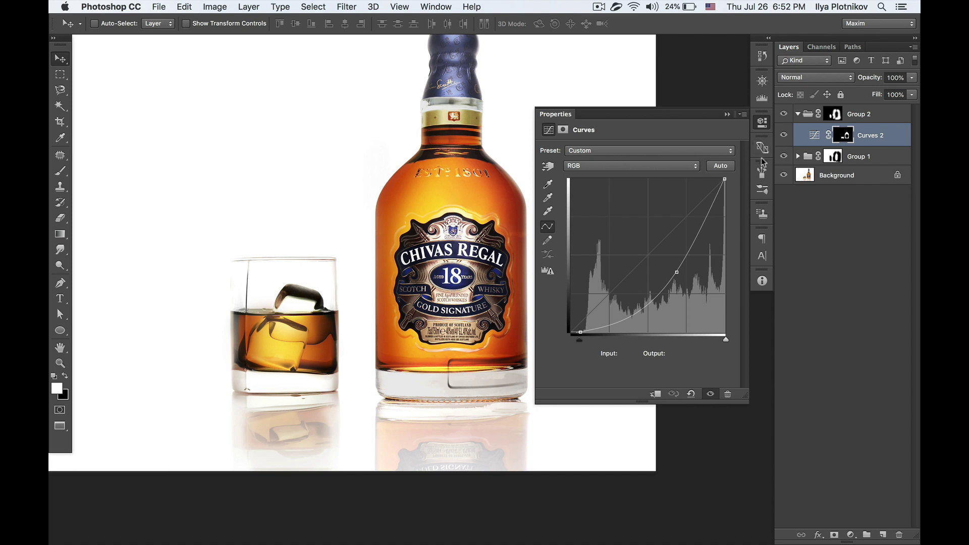
{"action": "left_click", "coordinate": [691, 394]}
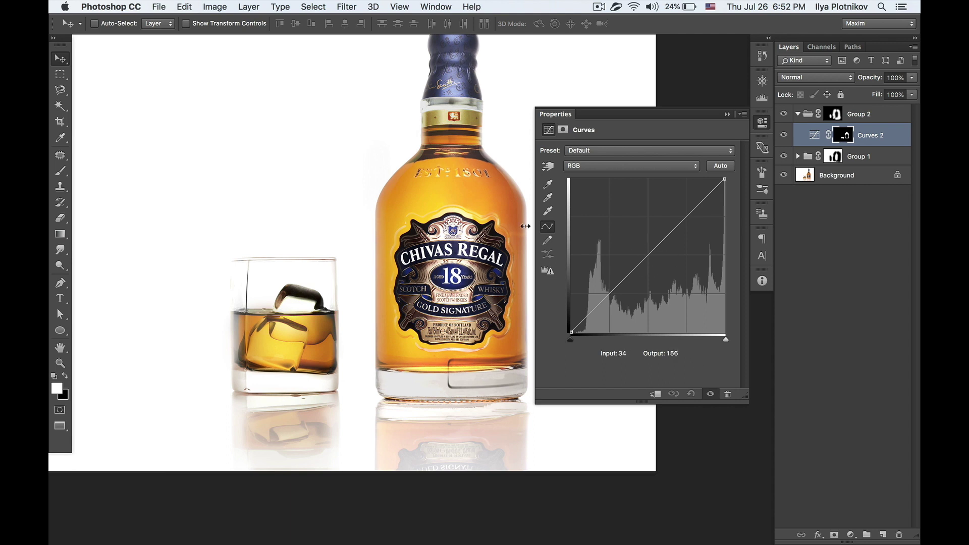
{"action": "left_click_drag", "start_coordinate": [651, 255], "coordinate": [668, 268]}
{"action": "mouse_move", "coordinate": [725, 180]}
{"action": "left_mouse_down"}
{"action": "mouse_move", "coordinate": [731, 222]}
{"action": "mouse_move", "coordinate": [725, 180]}
{"action": "left_mouse_up"}
{"action": "left_click_drag", "start_coordinate": [668, 268], "coordinate": [727, 327]}
{"action": "left_click_drag", "start_coordinate": [573, 338], "coordinate": [650, 344]}
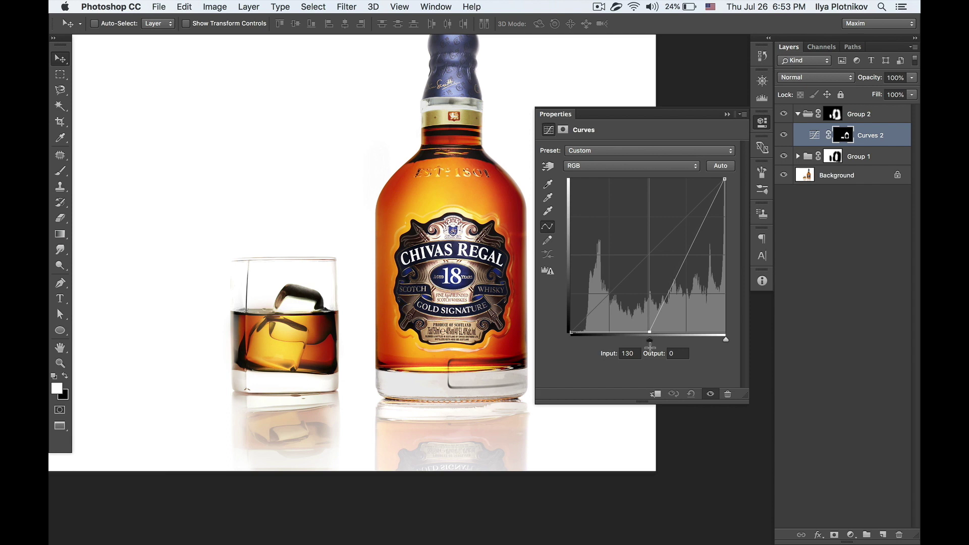
{"action": "key", "text": "ctrl+z"}
In Curves 2, lower the white point to output 234, shift the black point inward, and pull the midtones to input 175, output 99.
{"action": "left_click_drag", "start_coordinate": [725, 180], "coordinate": [737, 266]}
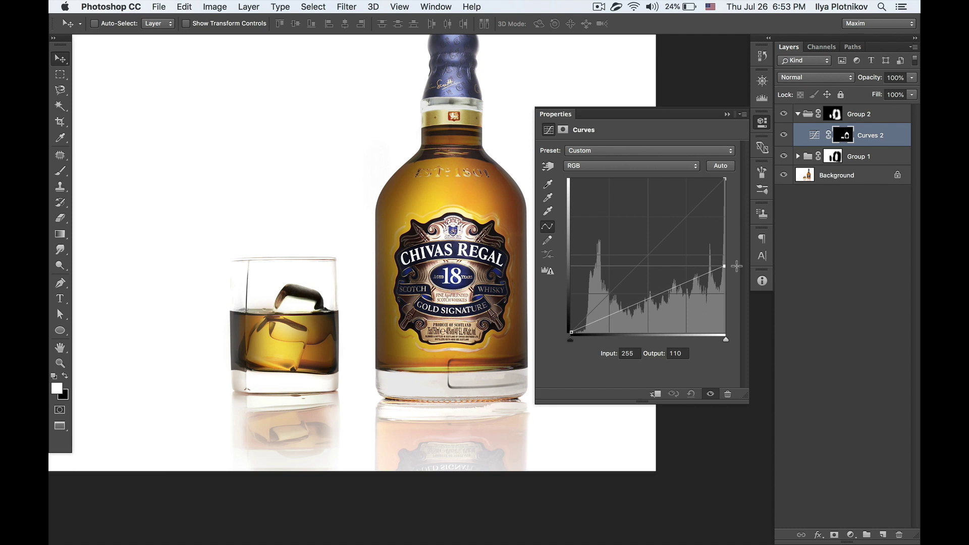
{"action": "left_click_drag", "start_coordinate": [737, 266], "coordinate": [748, 192]}
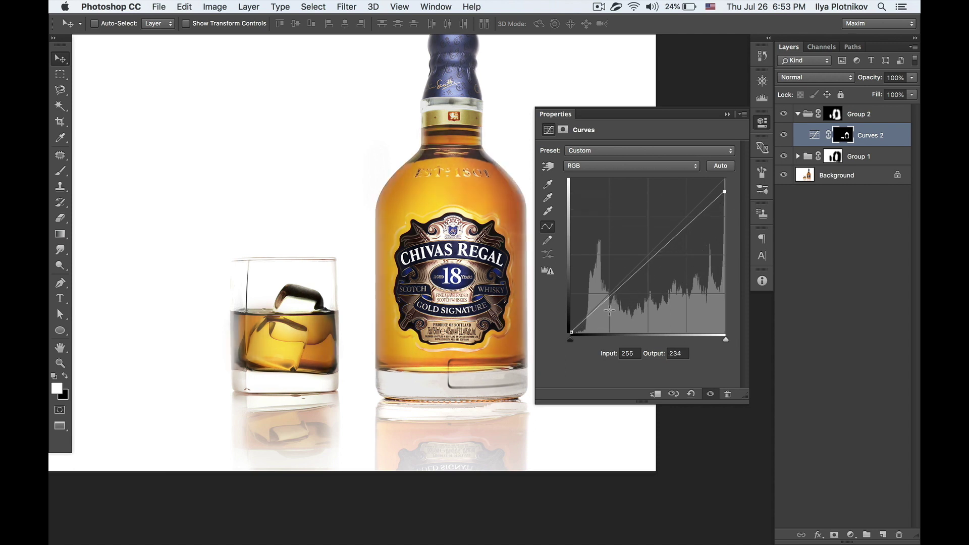
{"action": "left_click_drag", "start_coordinate": [572, 331], "coordinate": [590, 332]}
{"action": "left_click_drag", "start_coordinate": [663, 257], "coordinate": [677, 272]}
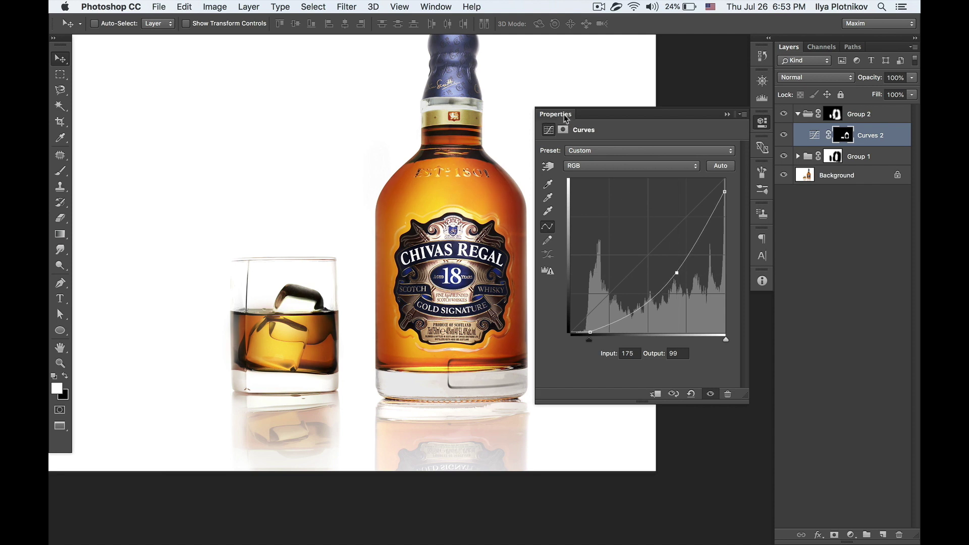
Collapse Group 2 and deselect all layers.
{"action": "left_click", "coordinate": [438, 221], "text": "alt+super"}
{"action": "left_click", "coordinate": [460, 205], "text": "alt+super"}
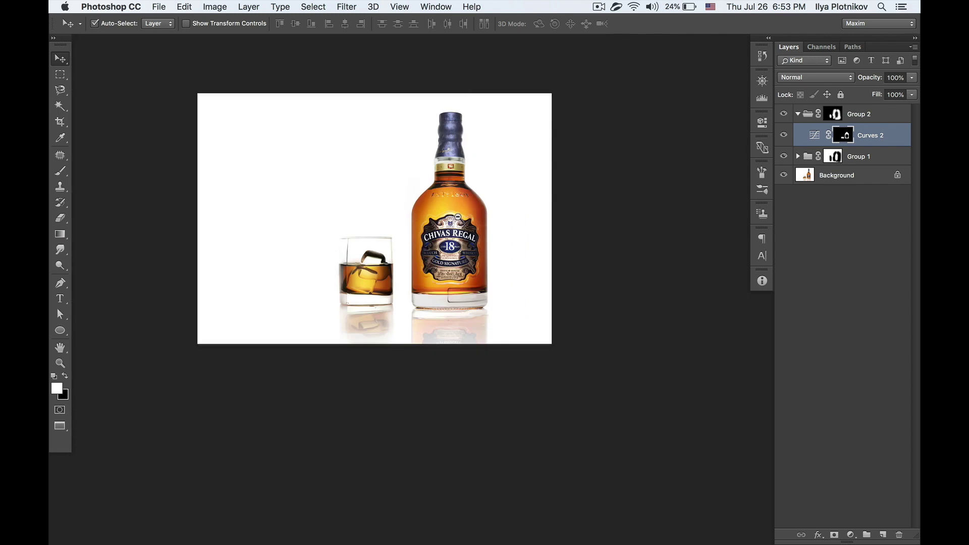
{"action": "left_click", "coordinate": [458, 218], "text": "super"}
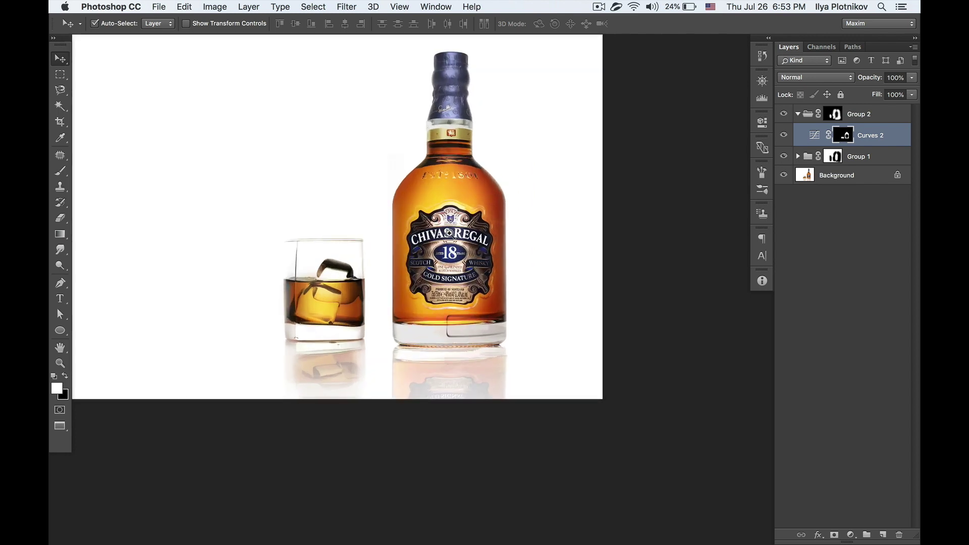
{"action": "left_click", "coordinate": [797, 114]}
{"action": "left_click", "coordinate": [849, 220]}
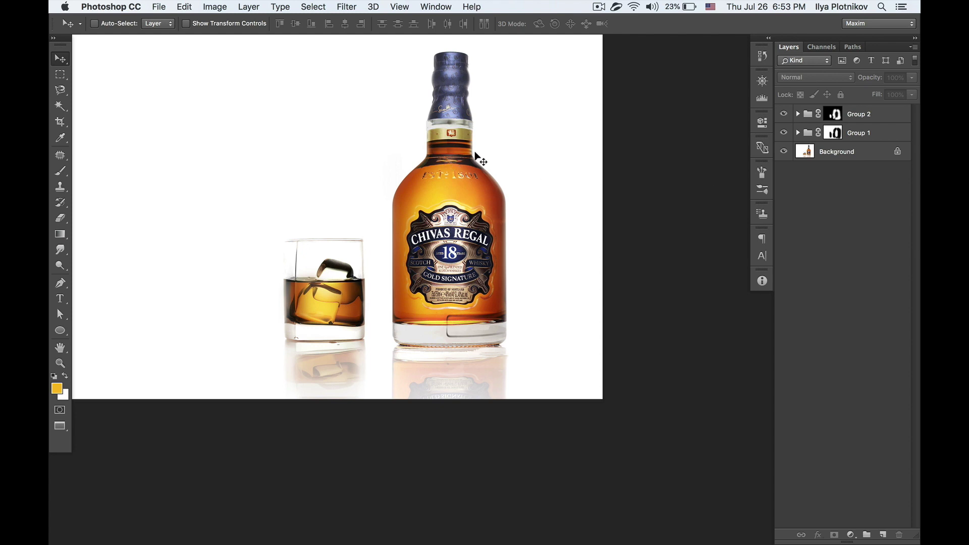
Compare the image before and after the retouching by hiding and showing Group 1 and Group 2 together.
{"action": "key", "text": "space"}
{"action": "left_click_drag", "start_coordinate": [434, 192], "coordinate": [512, 230]}
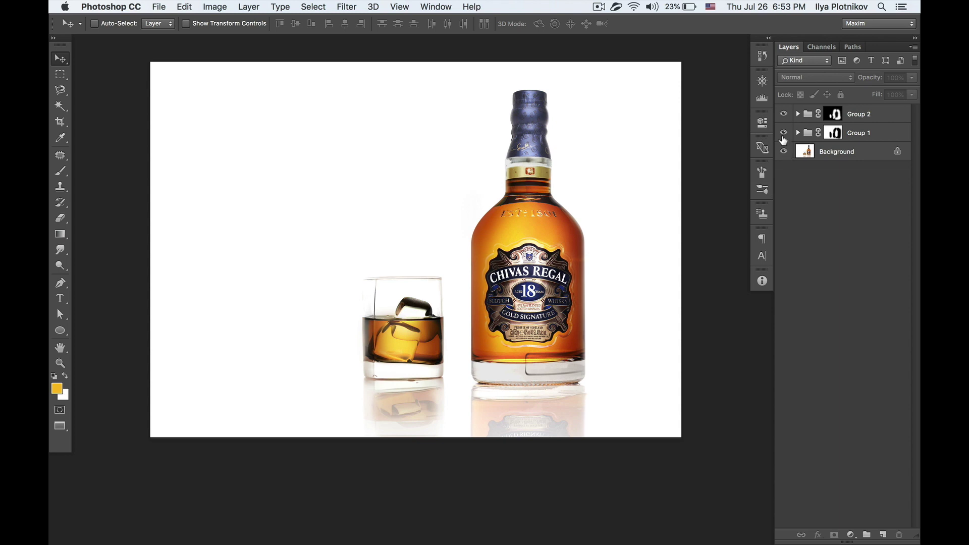
{"action": "left_click_drag", "start_coordinate": [784, 132], "coordinate": [786, 121]}
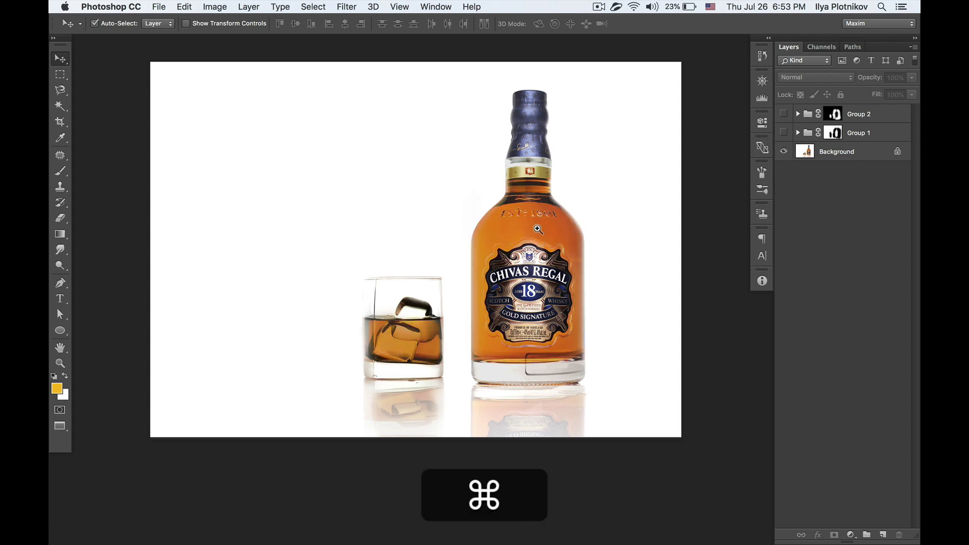
{"action": "key", "text": "super+plus"}
{"action": "left_click_drag", "start_coordinate": [784, 132], "coordinate": [784, 114]}
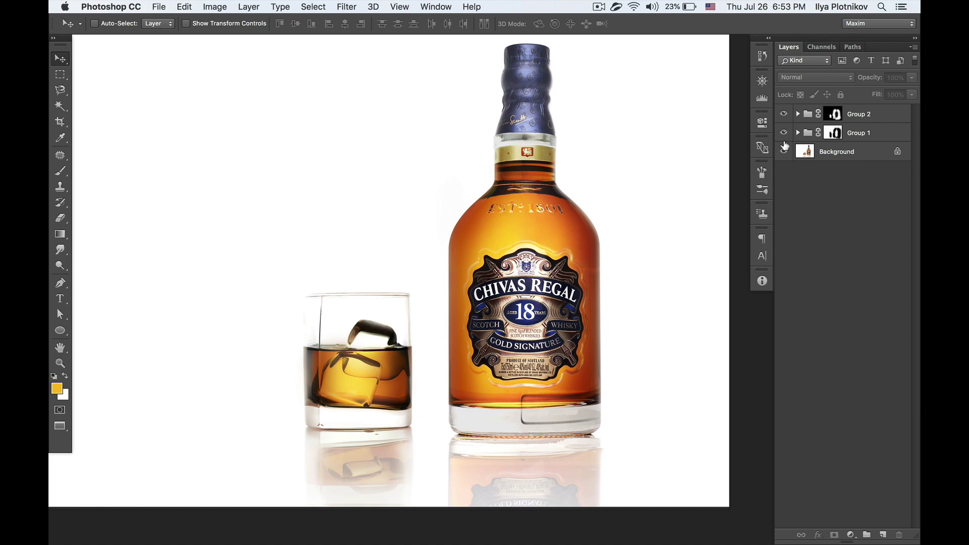
{"action": "left_click", "coordinate": [501, 210], "text": "alt+super"}
{"action": "left_click", "coordinate": [783, 114]}
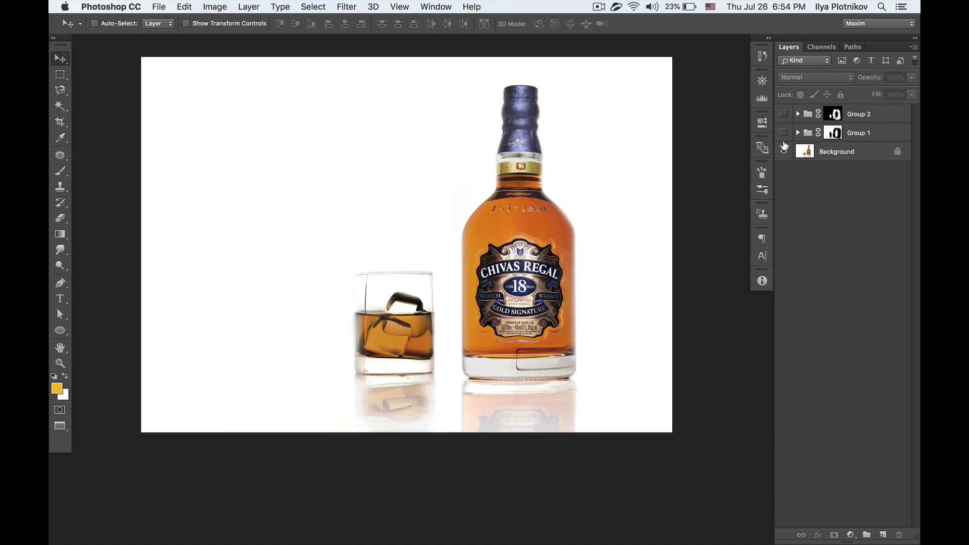
{"action": "left_click", "coordinate": [784, 116]}
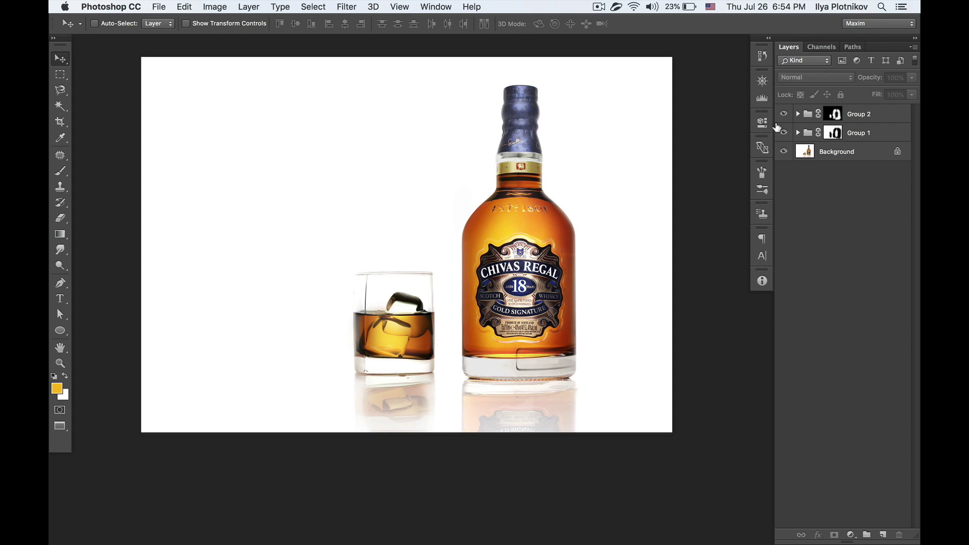
Leave the full-screen view of Chivas.psd, switch to the Bud.psd document, and examine it enlarged in full-screen view.
{"action": "key", "text": "f"}
{"action": "key", "text": "f"}
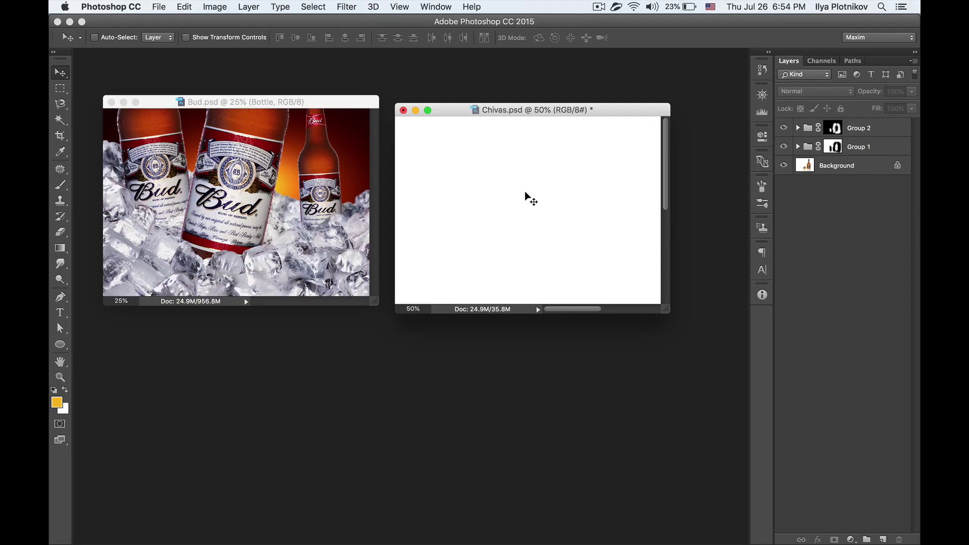
{"action": "key", "text": "super+minus"}
{"action": "left_click", "coordinate": [303, 212]}
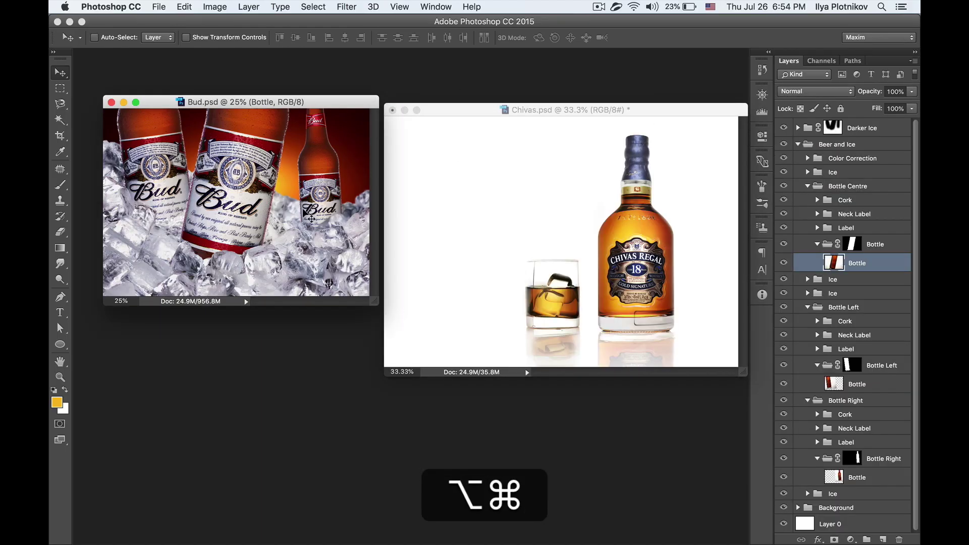
{"action": "key", "text": "f"}
{"action": "key", "text": "space"}
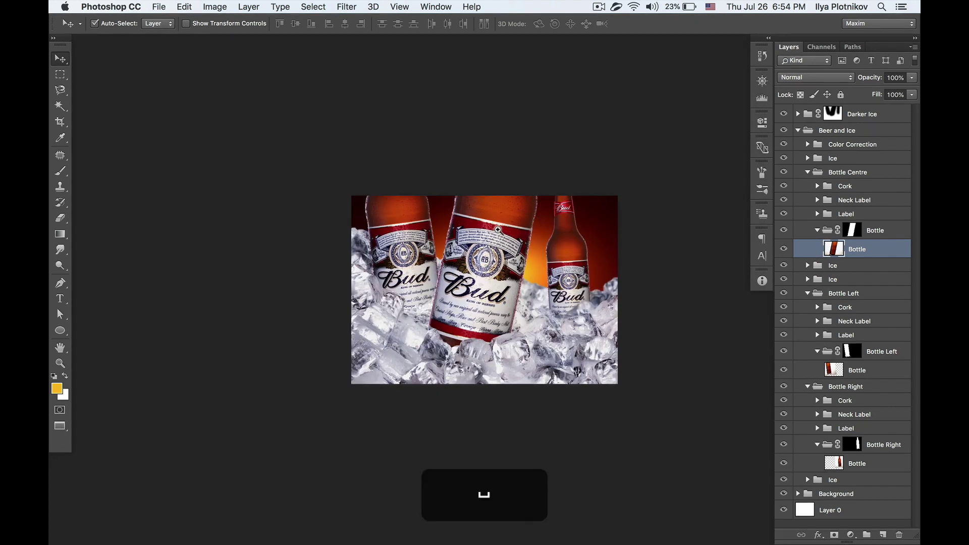
{"action": "left_click", "coordinate": [511, 235], "text": "super"}
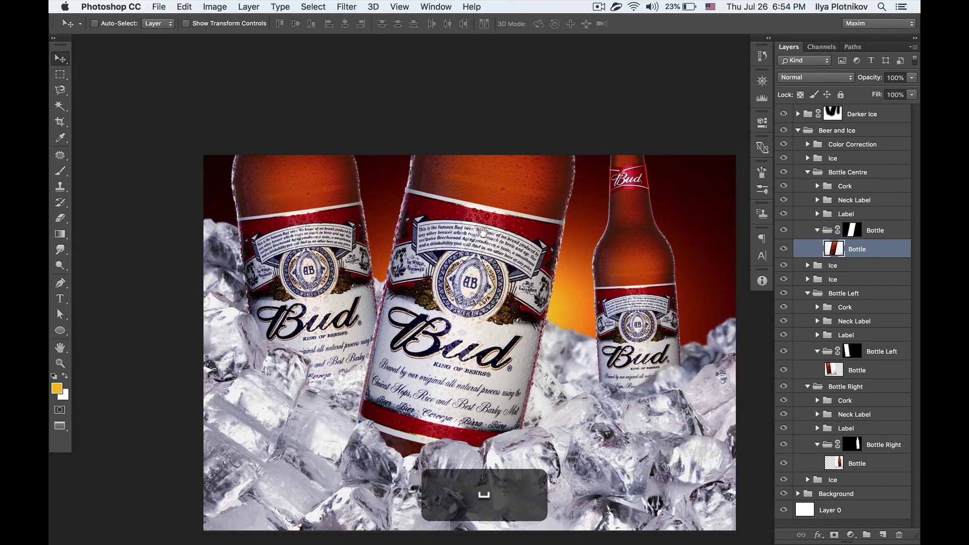
{"action": "scroll", "coordinate": [483, 237], "scroll_direction": "down", "scroll_amount": 1}
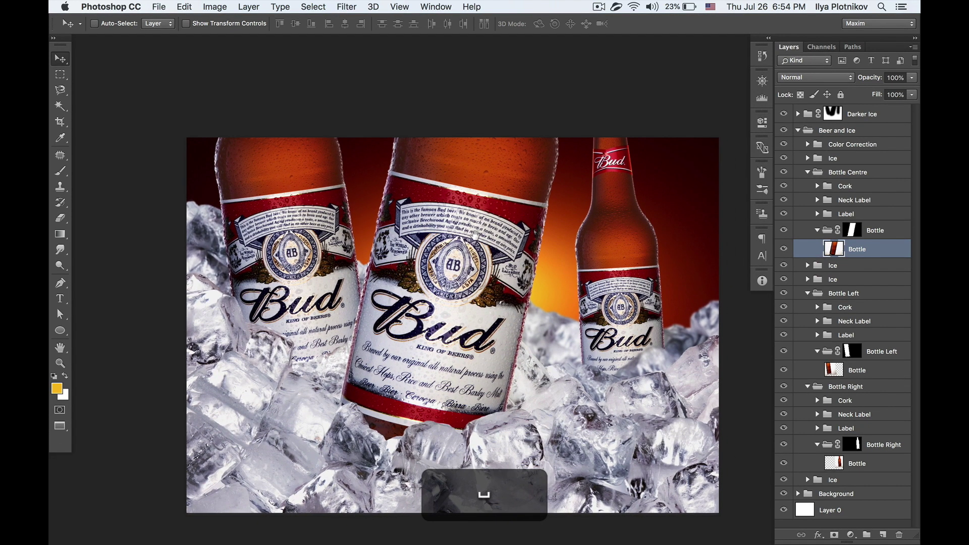
{"action": "left_click", "coordinate": [803, 79]}
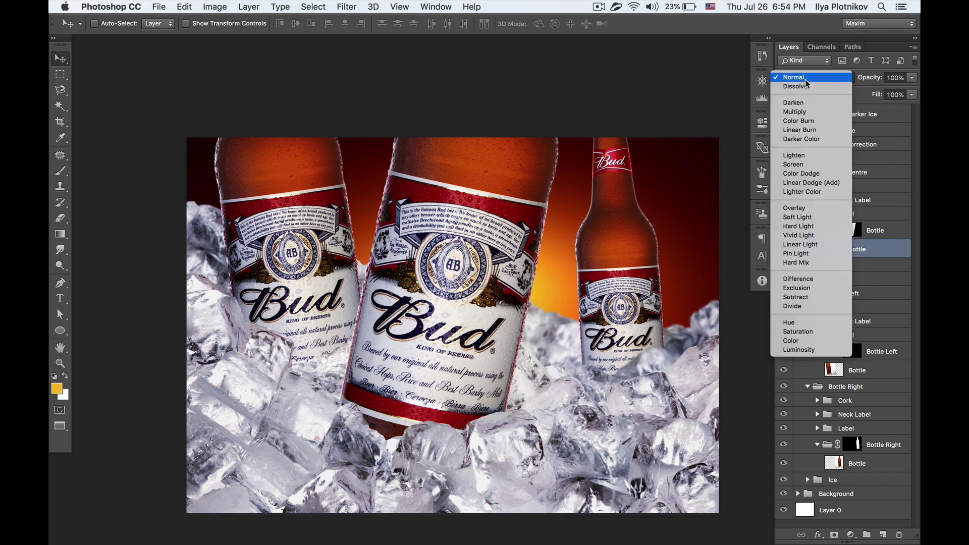
{"action": "left_click", "coordinate": [805, 78]}
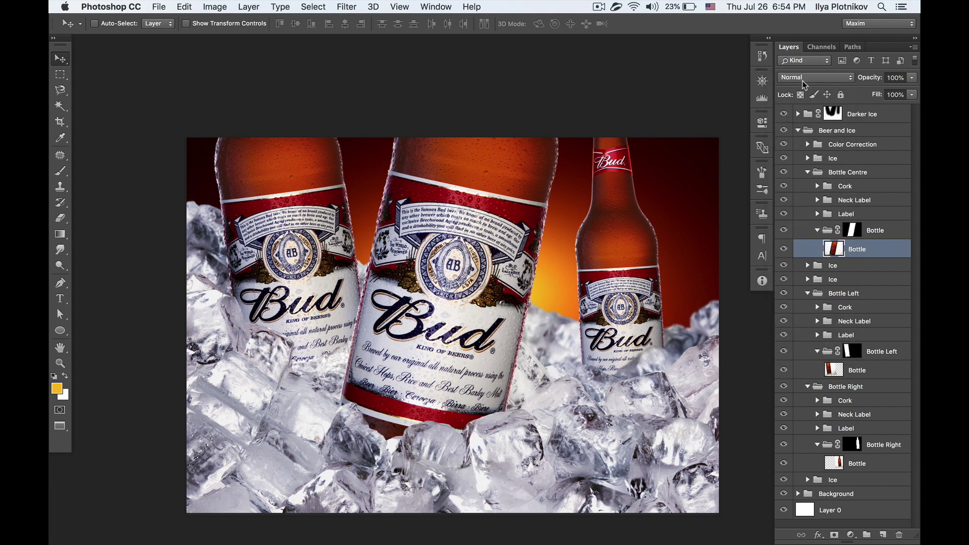
{"action": "left_click", "coordinate": [851, 535]}
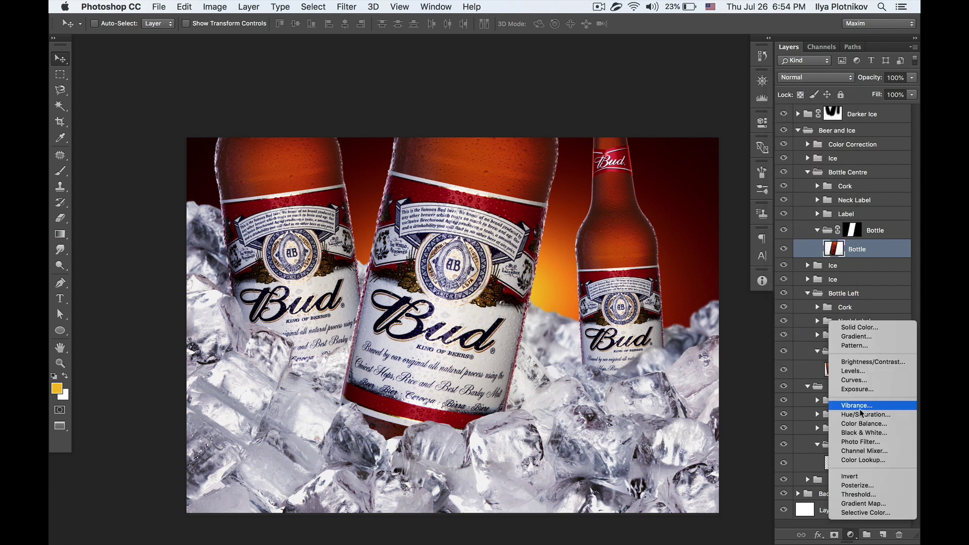
{"action": "left_click", "coordinate": [822, 81]}
{"action": "left_click", "coordinate": [818, 78]}
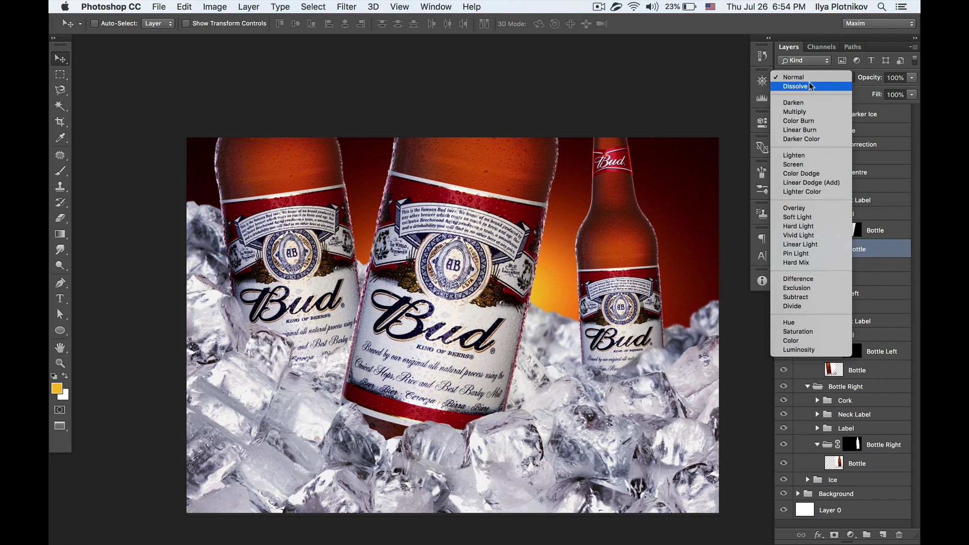
{"action": "left_click", "coordinate": [882, 250]}
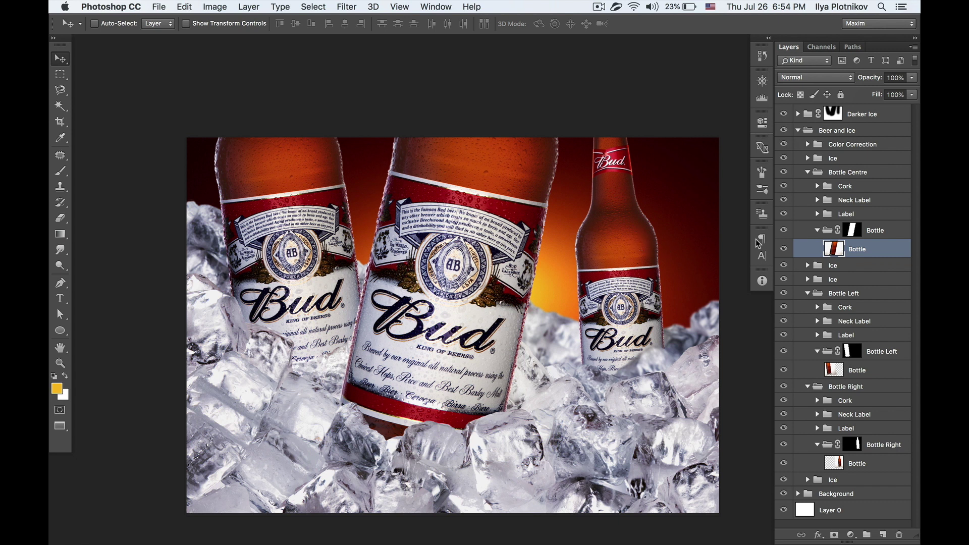
Add a new empty layer above the Bottle layer in the Bottle Centre group and activate the Eyedropper tool.
{"action": "left_click", "coordinate": [783, 230]}
{"action": "left_click", "coordinate": [783, 230]}
{"action": "left_click", "coordinate": [883, 536]}
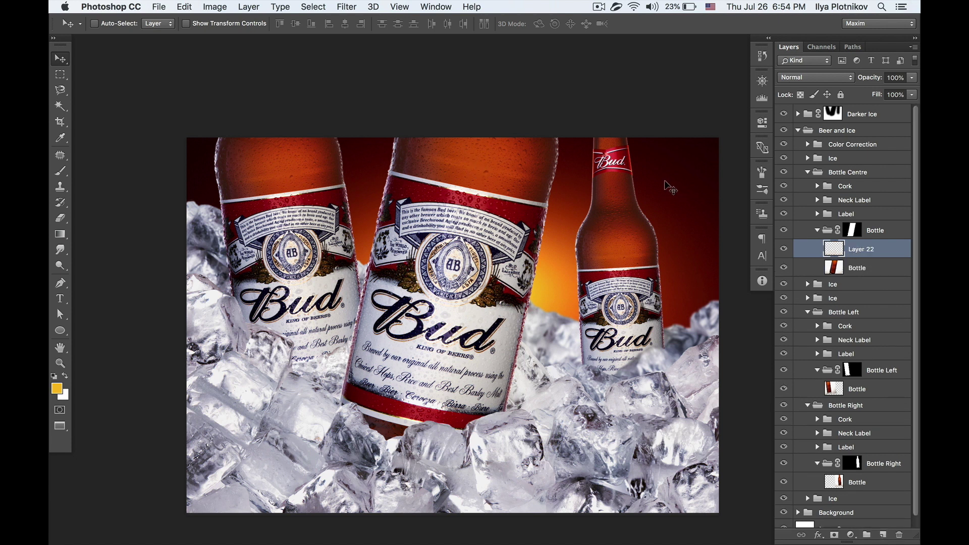
{"action": "key", "text": "i"}
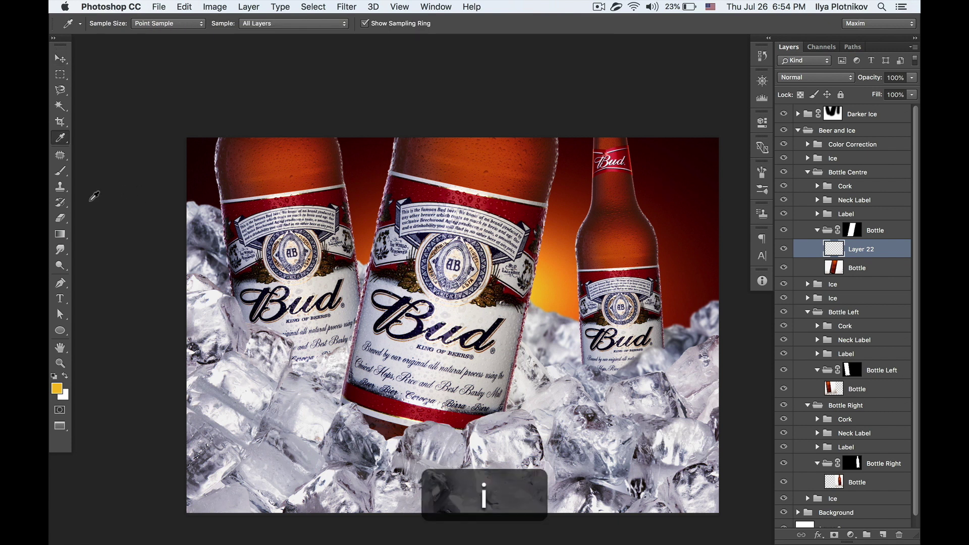
{"action": "right_click", "coordinate": [61, 138]}
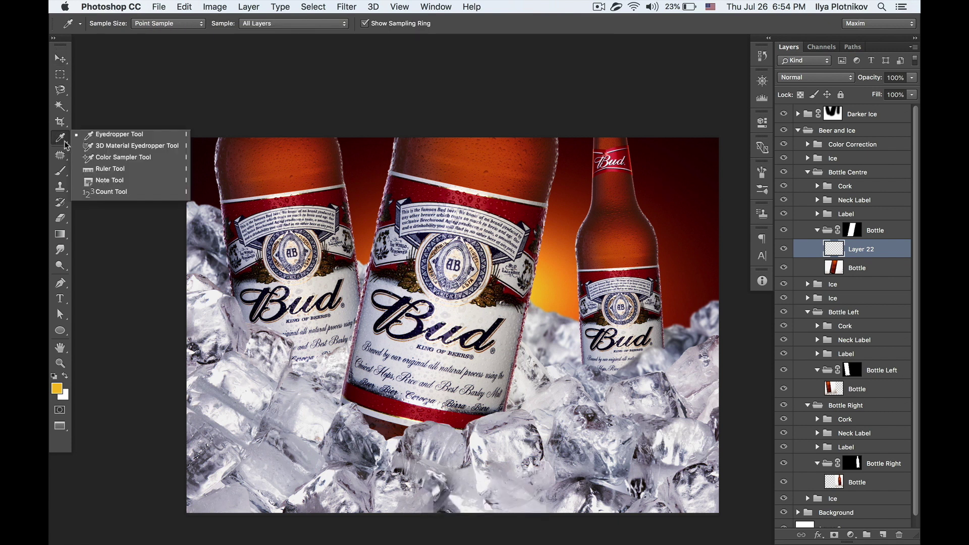
{"action": "left_click", "coordinate": [123, 137]}
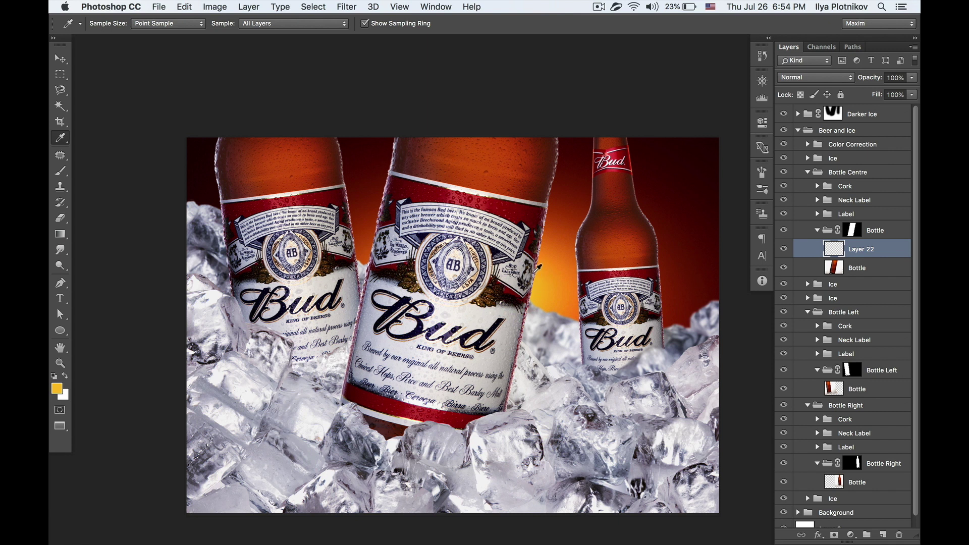
Paint the yellow-orange foreground colour over the centre bottle's visible upper and lower glass with a 700 px brush at 0% hardness.
{"action": "key", "text": "b"}
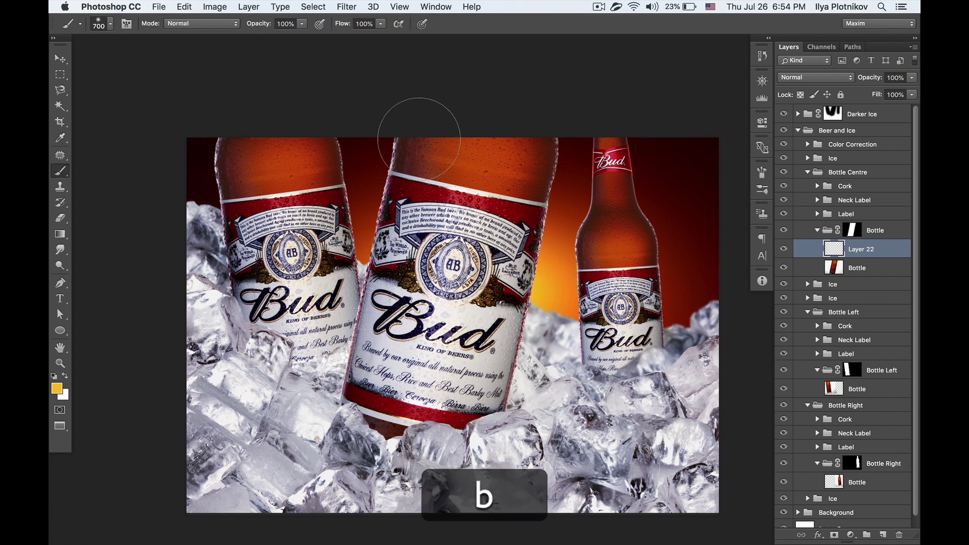
{"action": "left_click", "coordinate": [110, 23]}
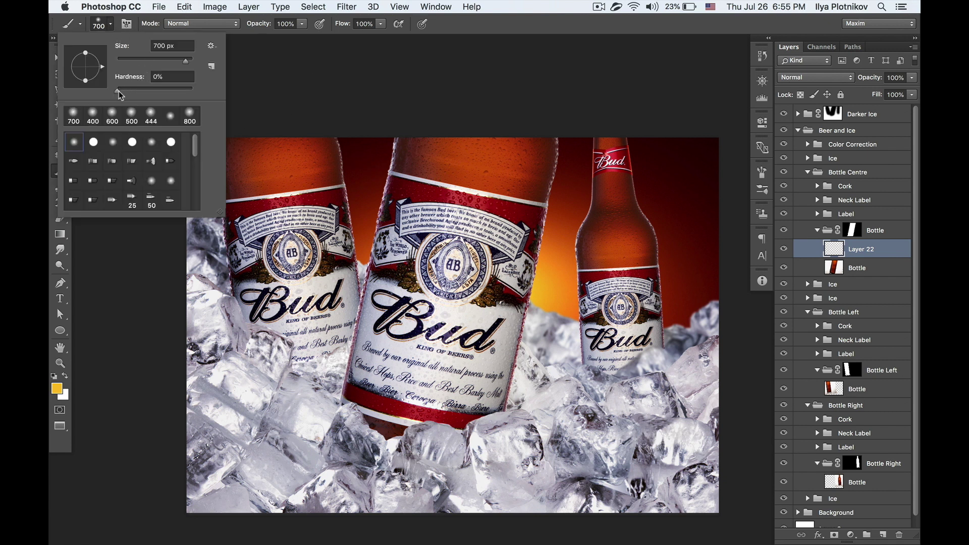
{"action": "left_click", "coordinate": [528, 38]}
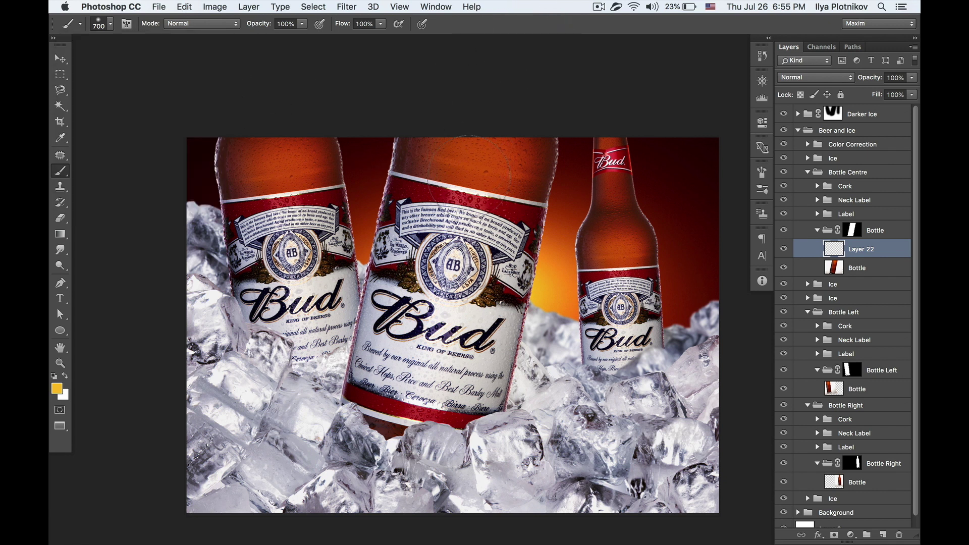
{"action": "left_click", "coordinate": [472, 156]}
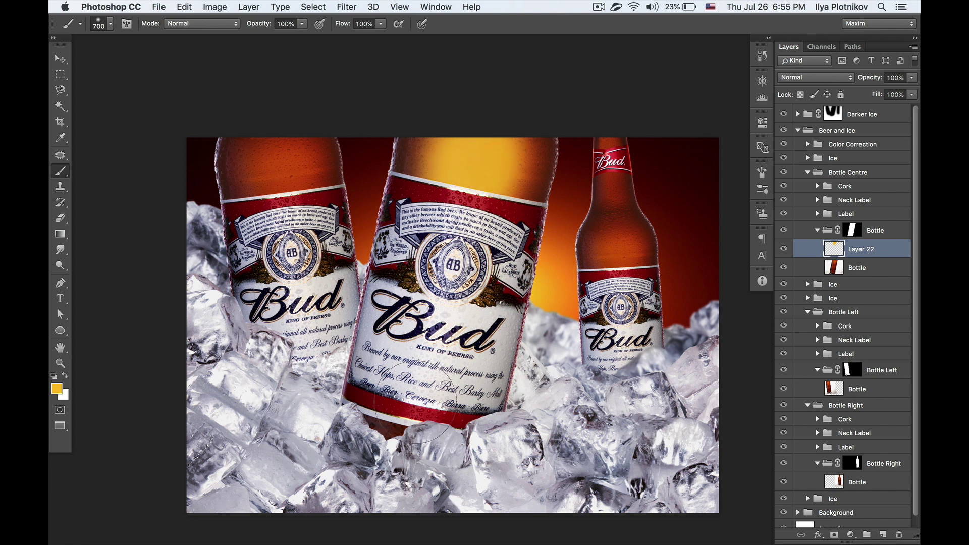
{"action": "left_click", "coordinate": [412, 441]}
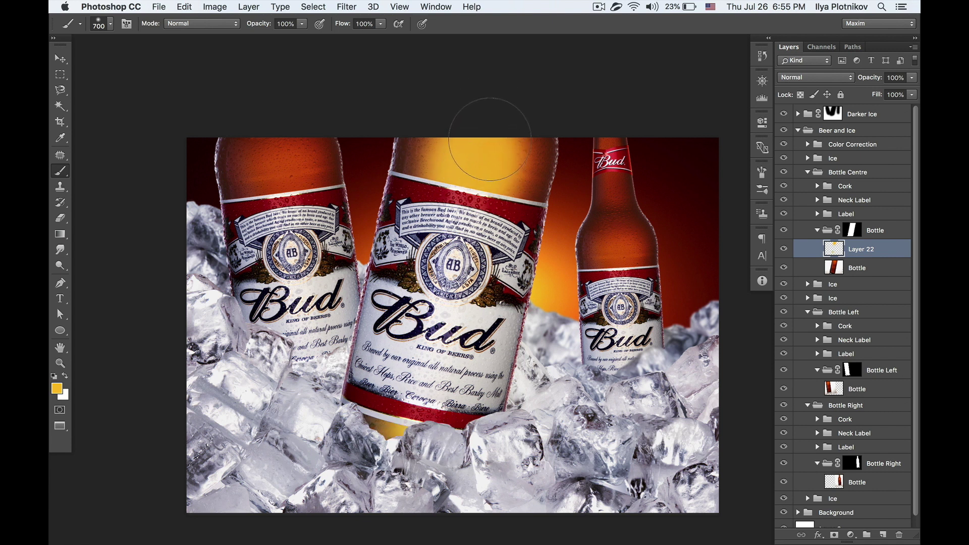
{"action": "left_click", "coordinate": [469, 145]}
{"action": "left_click", "coordinate": [470, 129]}
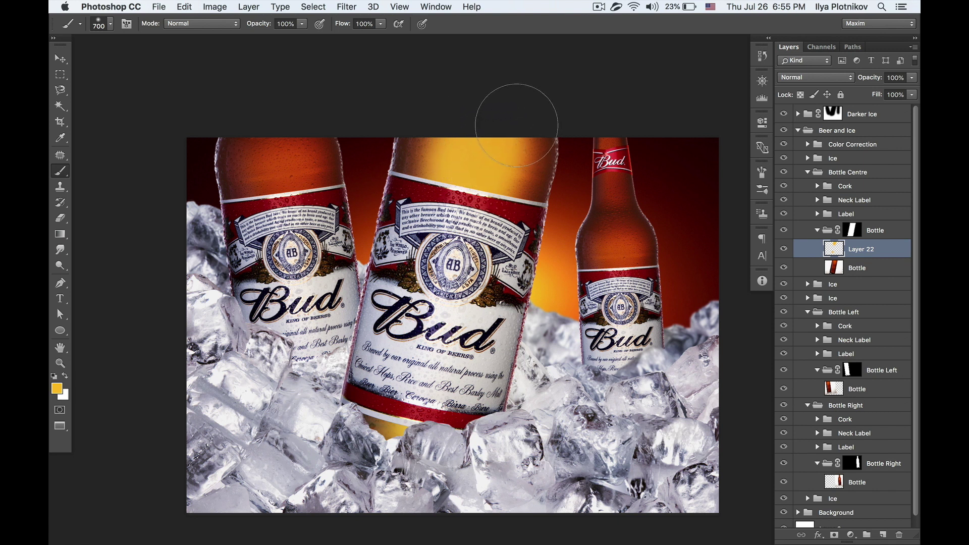
Try the Overlay, Soft Light and Screen blend modes on Layer 22, and settle on Overlay.
{"action": "left_click", "coordinate": [809, 78]}
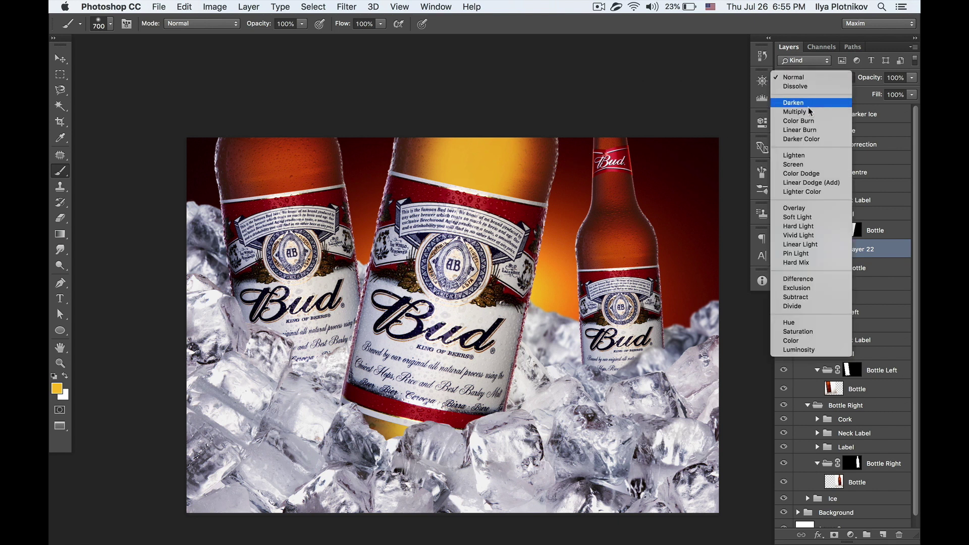
{"action": "left_click", "coordinate": [799, 208]}
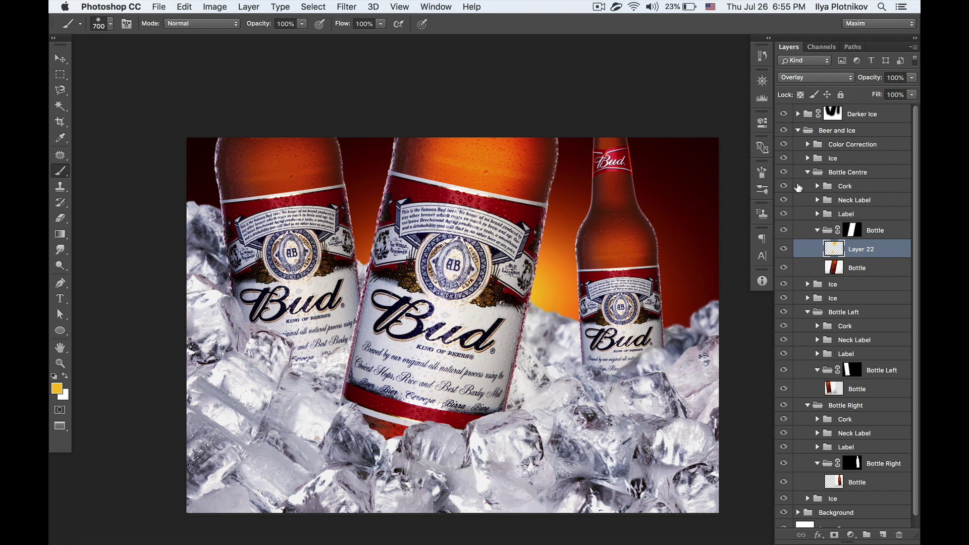
{"action": "left_click", "coordinate": [818, 77]}
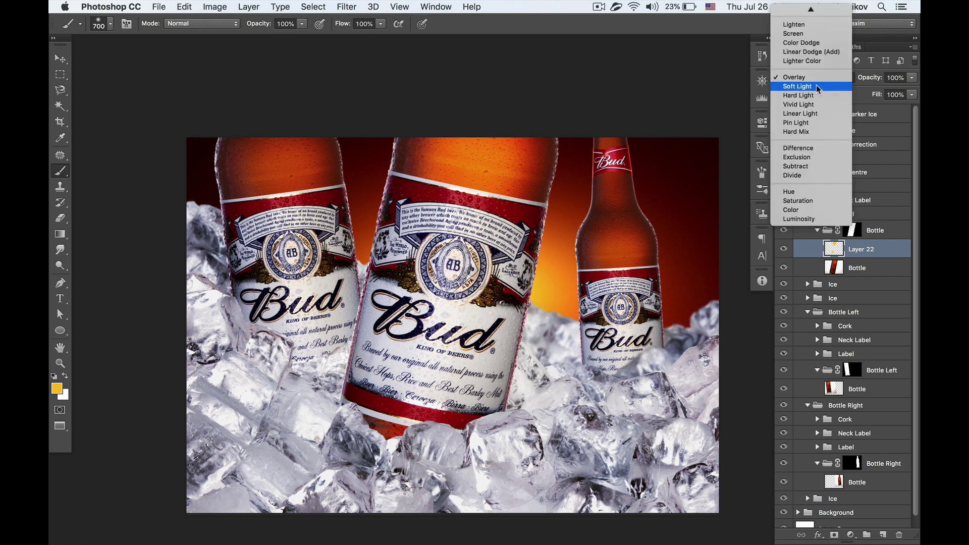
{"action": "left_click", "coordinate": [816, 86]}
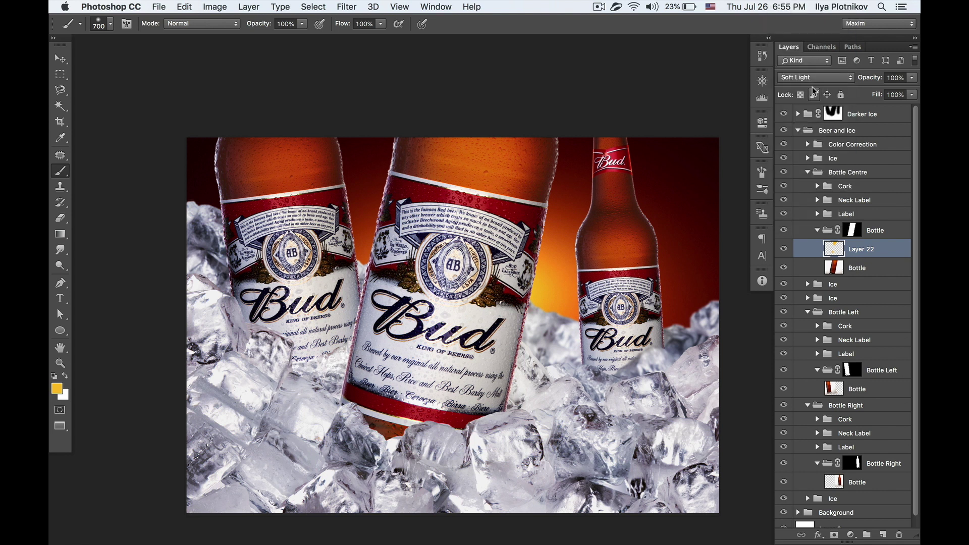
{"action": "left_click", "coordinate": [817, 80]}
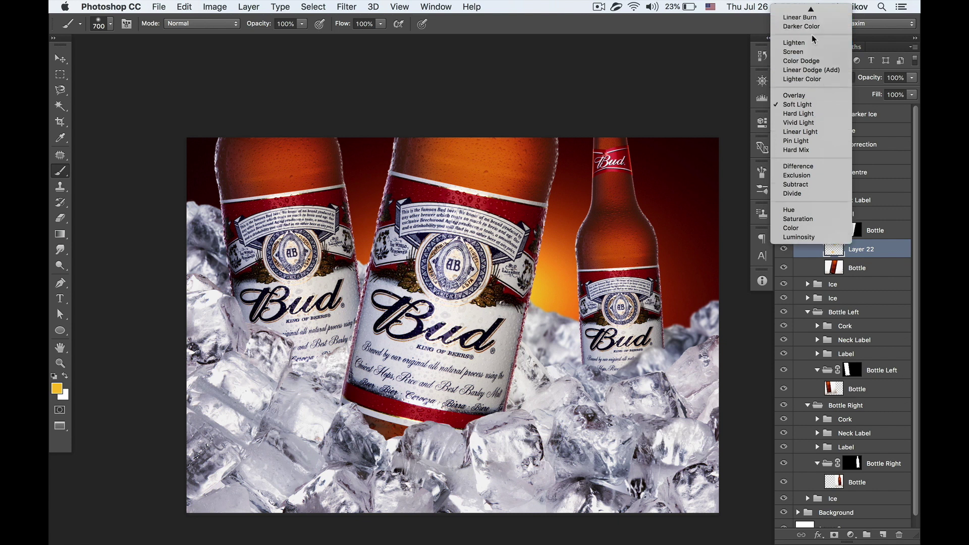
{"action": "left_click", "coordinate": [804, 51]}
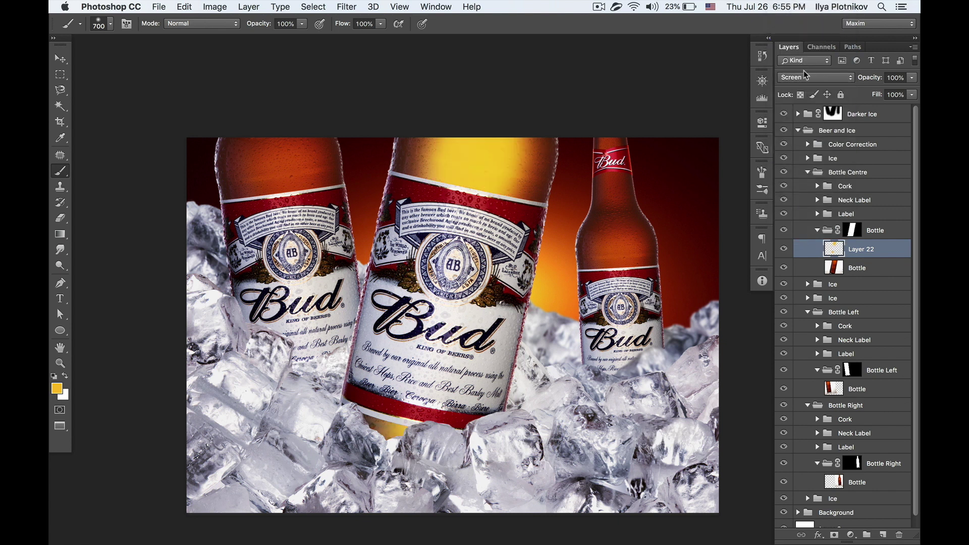
{"action": "left_click", "coordinate": [806, 78]}
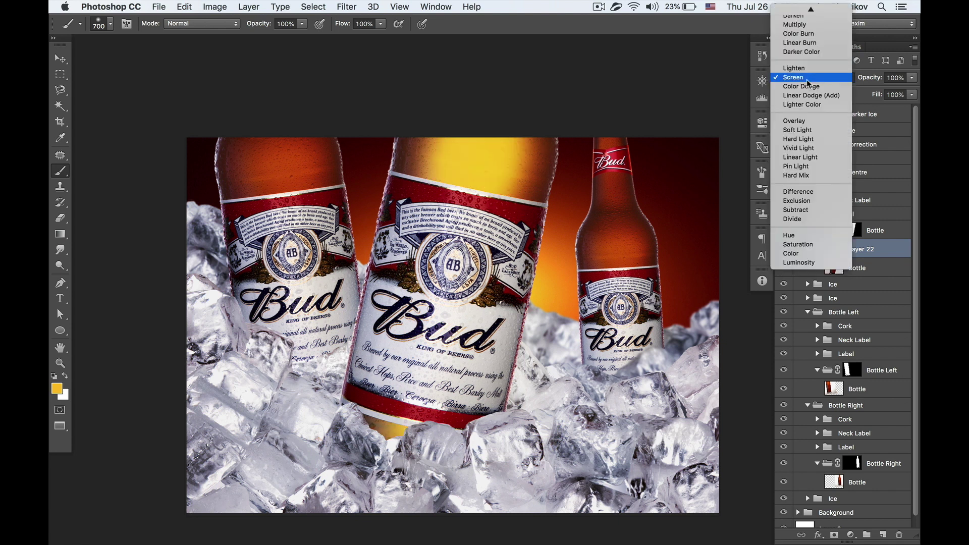
{"action": "left_click", "coordinate": [795, 123]}
Duplicate Layer 22, compare several opacities for the copy, and set it to 60%.
{"action": "key", "text": "v"}
{"action": "key", "text": "space"}
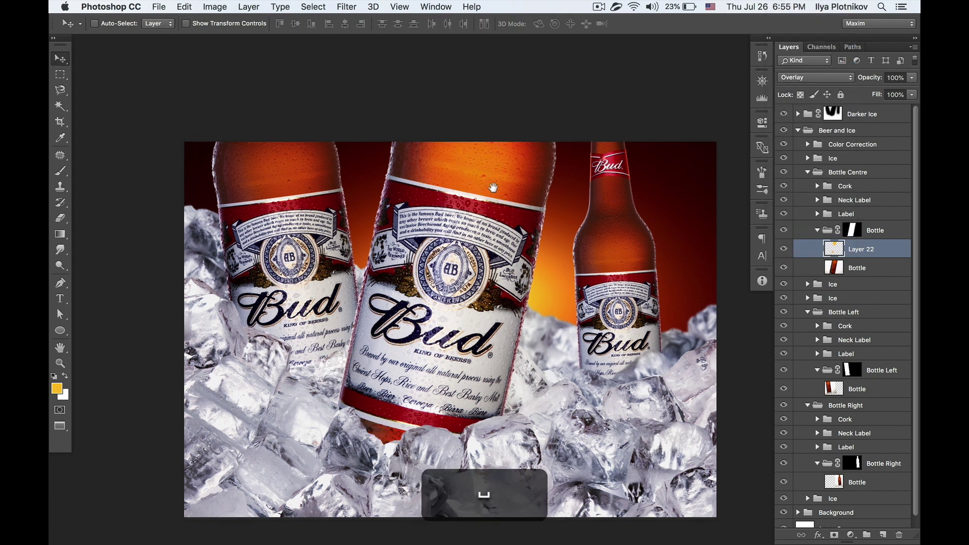
{"action": "left_click_drag", "start_coordinate": [493, 190], "coordinate": [483, 222]}
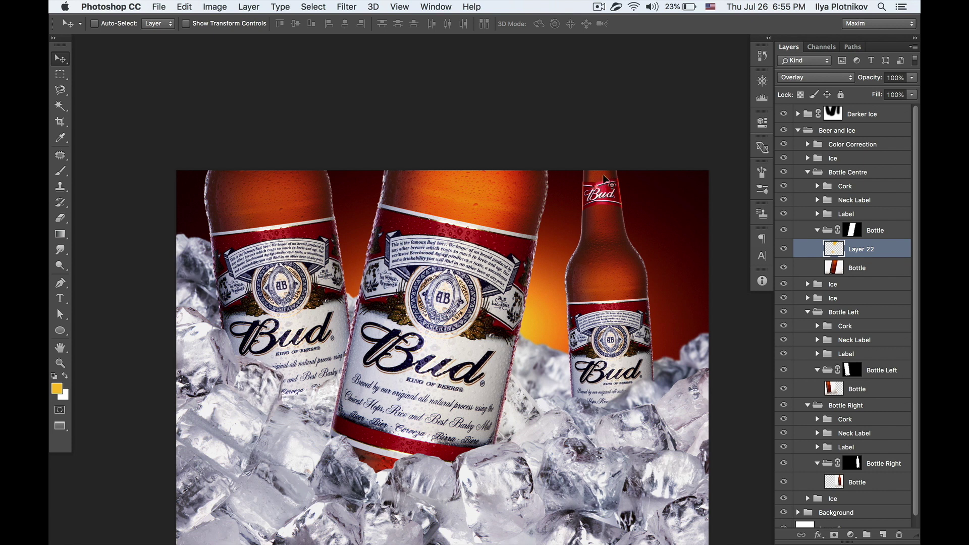
{"action": "key", "text": "super+j"}
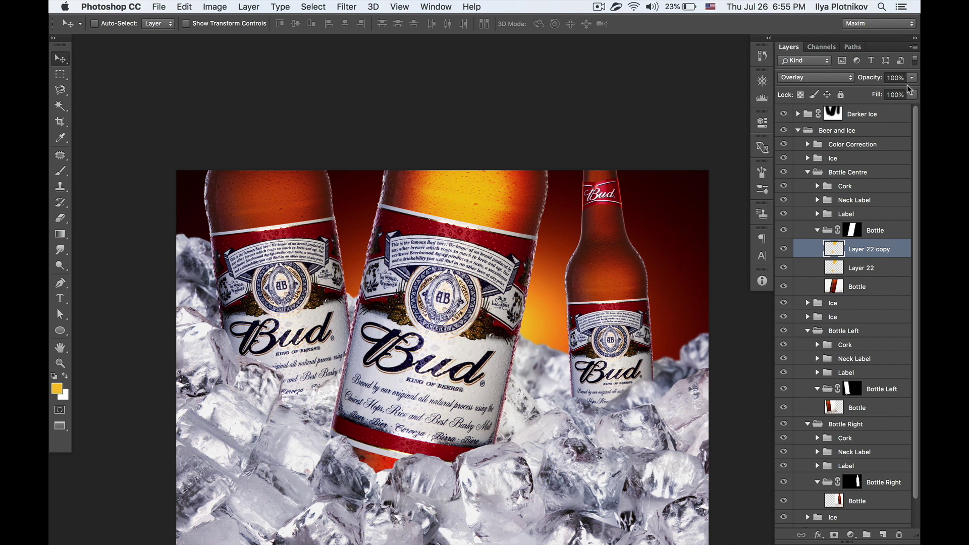
{"action": "key", "text": "6"}
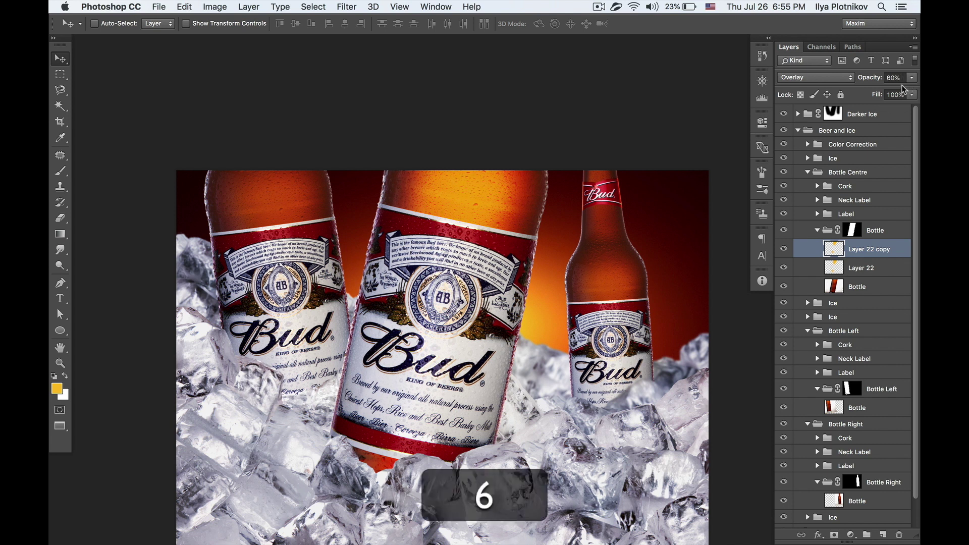
{"action": "key", "text": "7"}
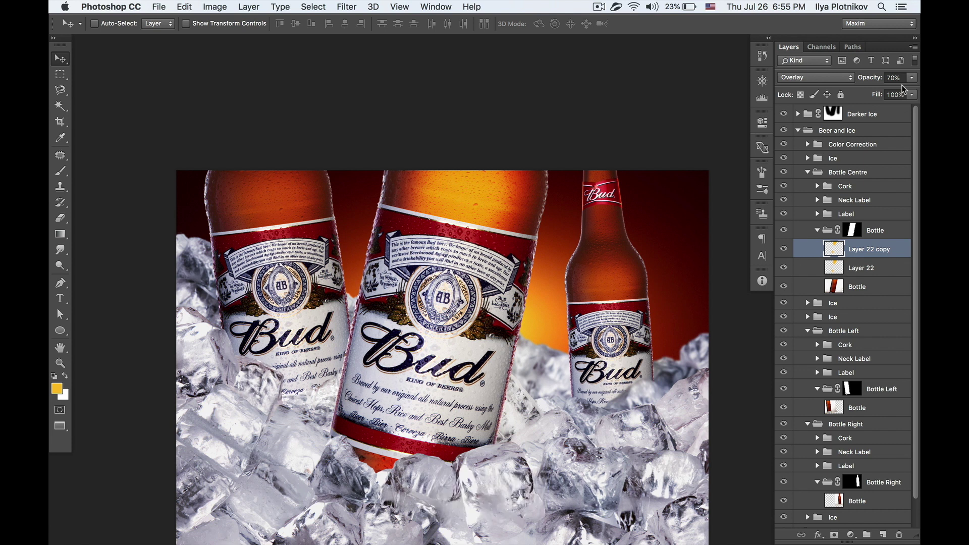
{"action": "key", "text": "4"}
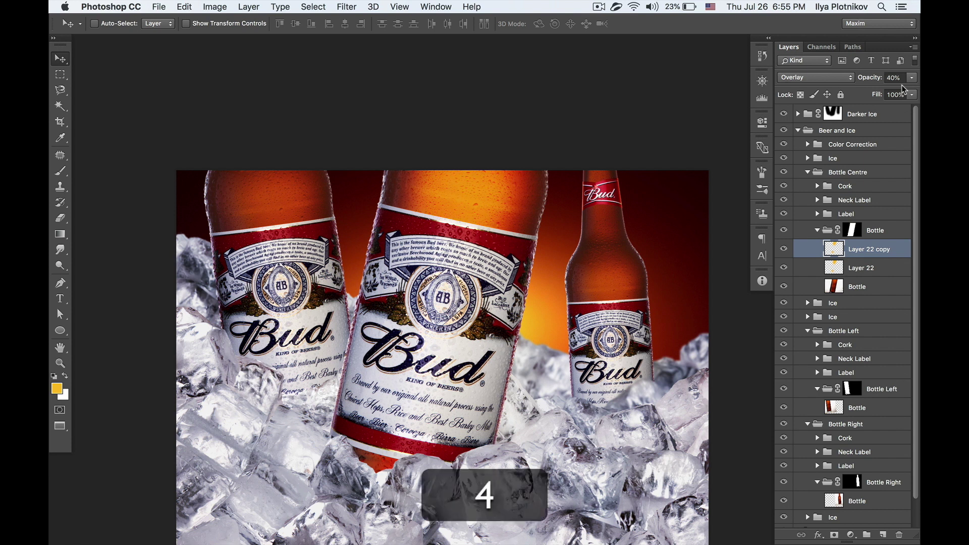
{"action": "key", "text": "5"}
{"action": "key", "text": "6"}
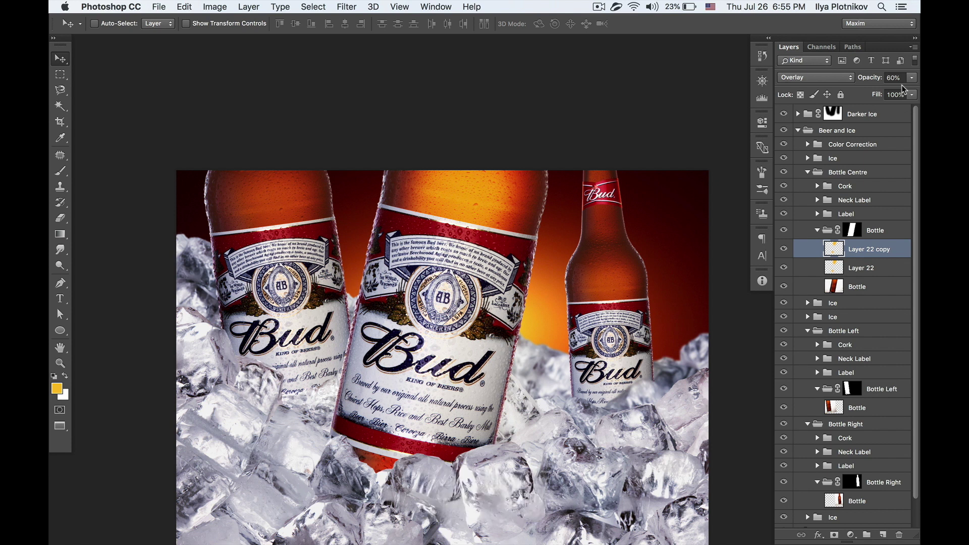
Add a new layer above Layer 22 copy and sample the dark brown from the upper-right corner of the photo's background.
{"action": "left_click", "coordinate": [882, 534]}
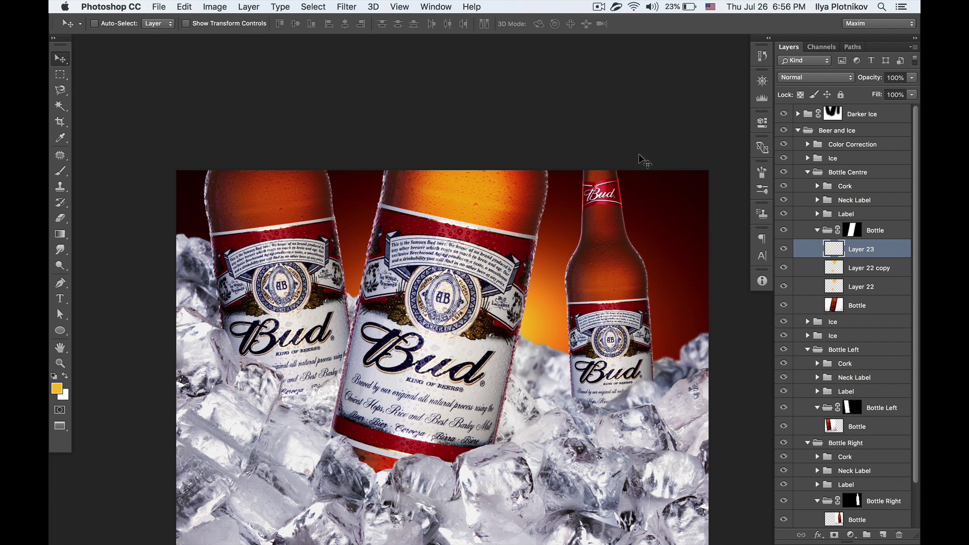
{"action": "key", "text": "i"}
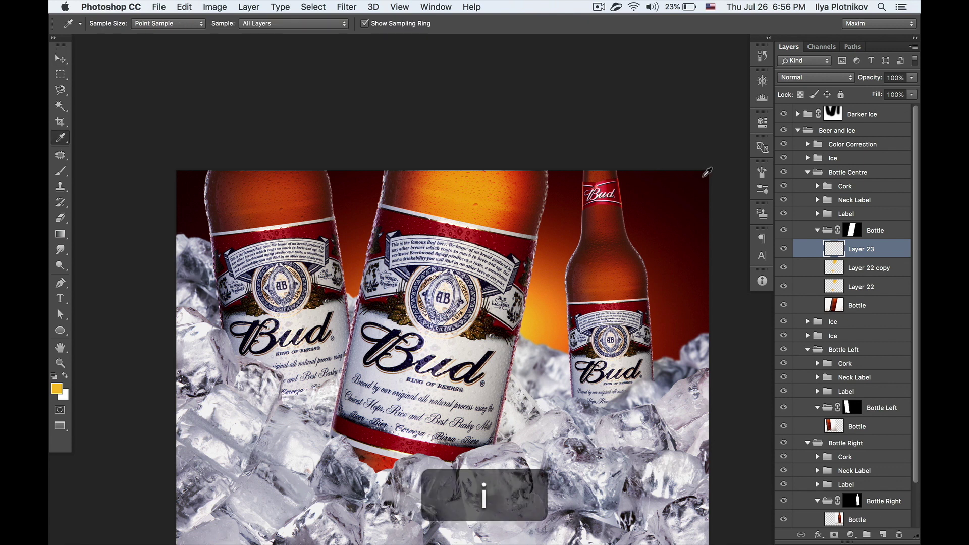
{"action": "left_click", "coordinate": [709, 176]}
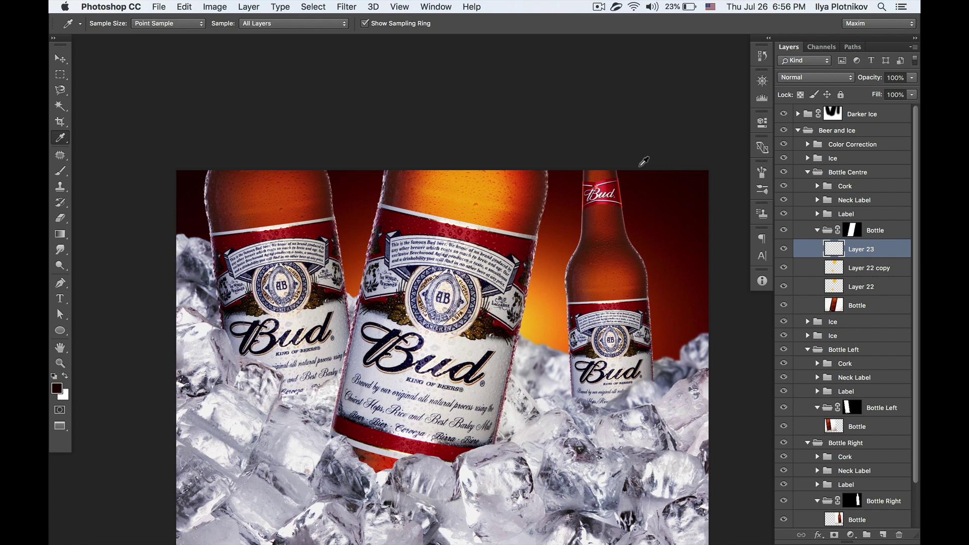
Paint the dark brown along the centre bottle's upper glass edges at 900 px and its lower glass edges at 700 px.
{"action": "key", "text": "b"}
{"action": "key", "text": "bracketright"}
{"action": "key", "text": "bracketright"}
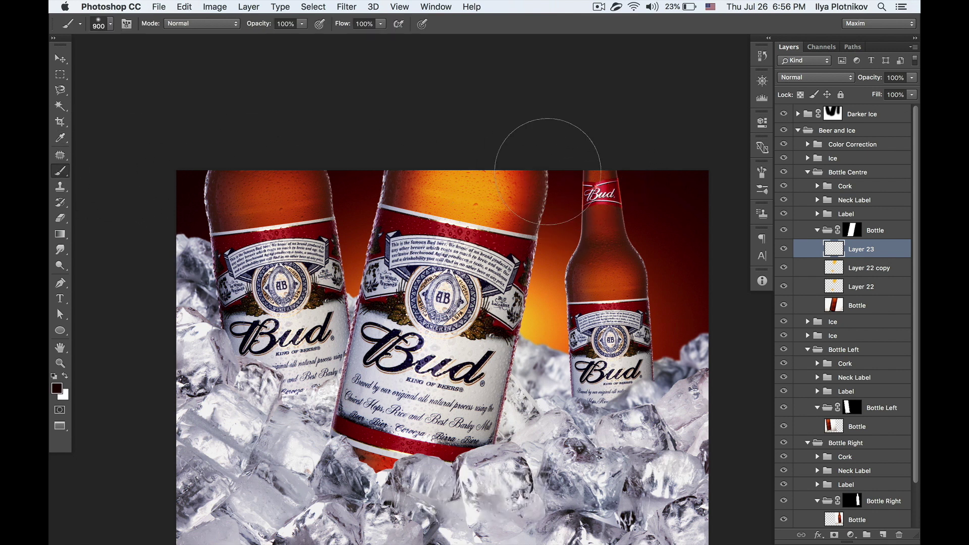
{"action": "left_click_drag", "start_coordinate": [563, 185], "coordinate": [540, 242]}
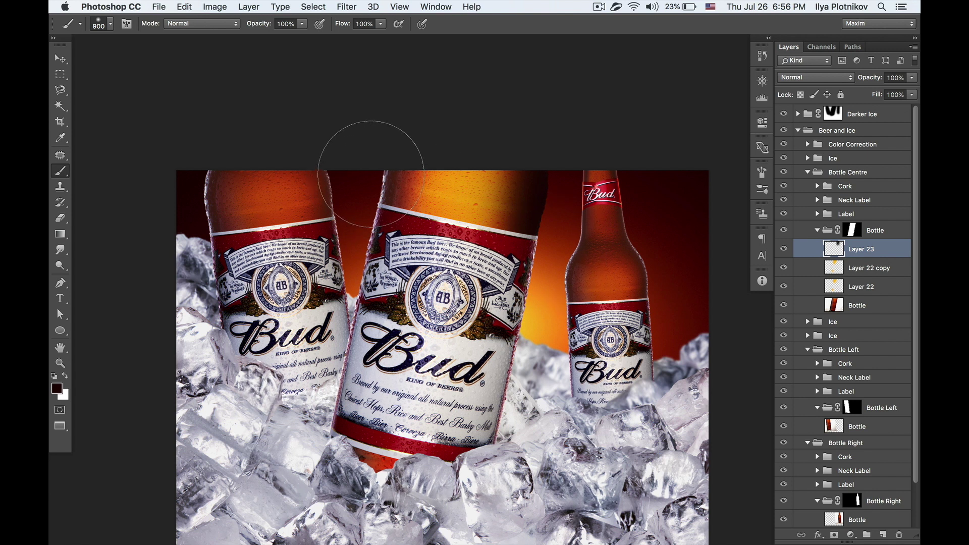
{"action": "mouse_move", "coordinate": [367, 162]}
{"action": "left_mouse_down"}
{"action": "mouse_move", "coordinate": [373, 111]}
{"action": "mouse_move", "coordinate": [395, 155]}
{"action": "left_mouse_up"}
{"action": "key", "text": "bracketleft"}
{"action": "key", "text": "bracketleft"}
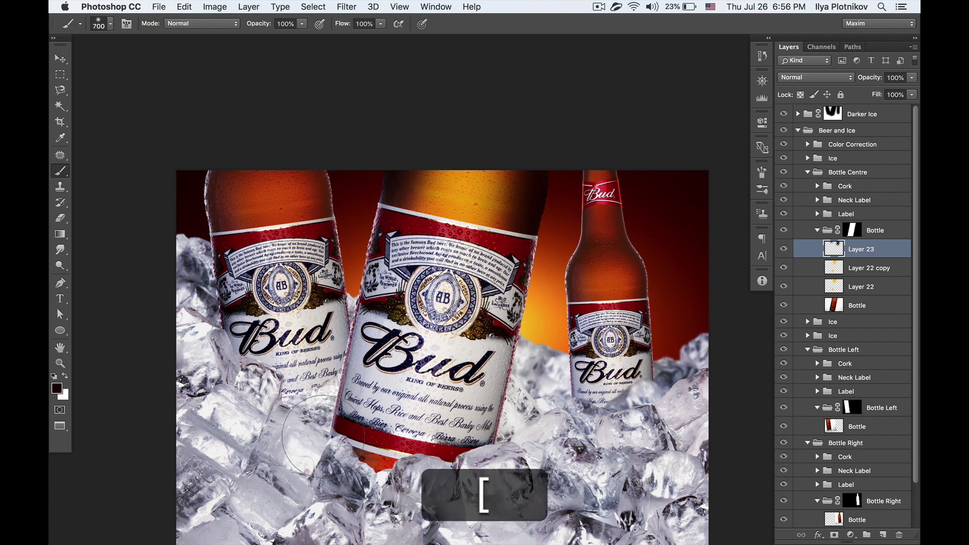
Set Layer 23 to the Multiply blend mode with a 31% fill.
{"action": "key", "text": "v"}
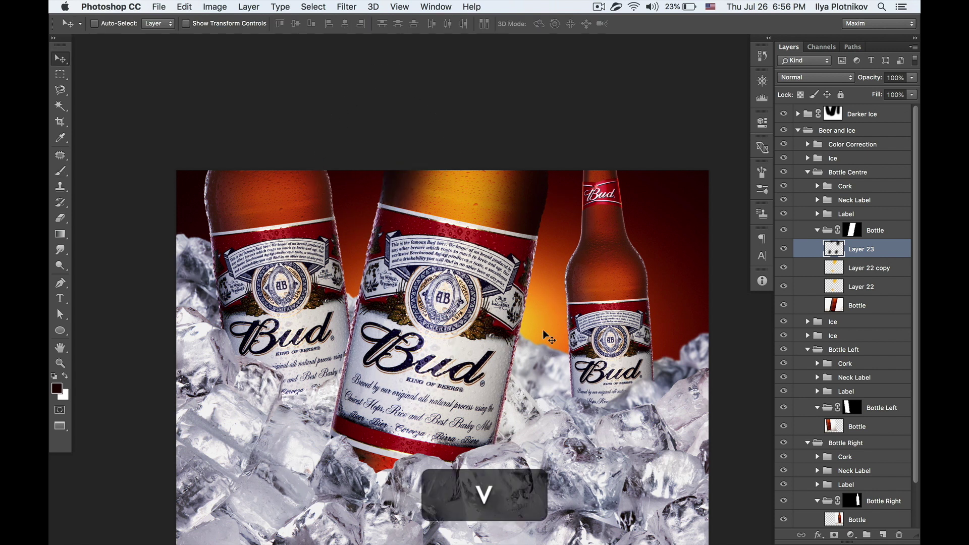
{"action": "left_click", "coordinate": [814, 78]}
{"action": "left_click", "coordinate": [790, 117]}
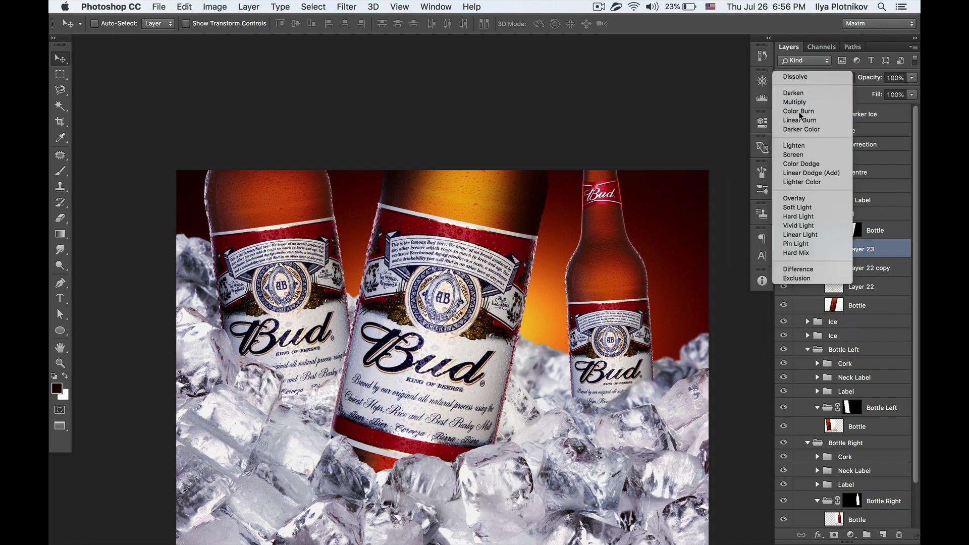
{"action": "left_click", "coordinate": [912, 95]}
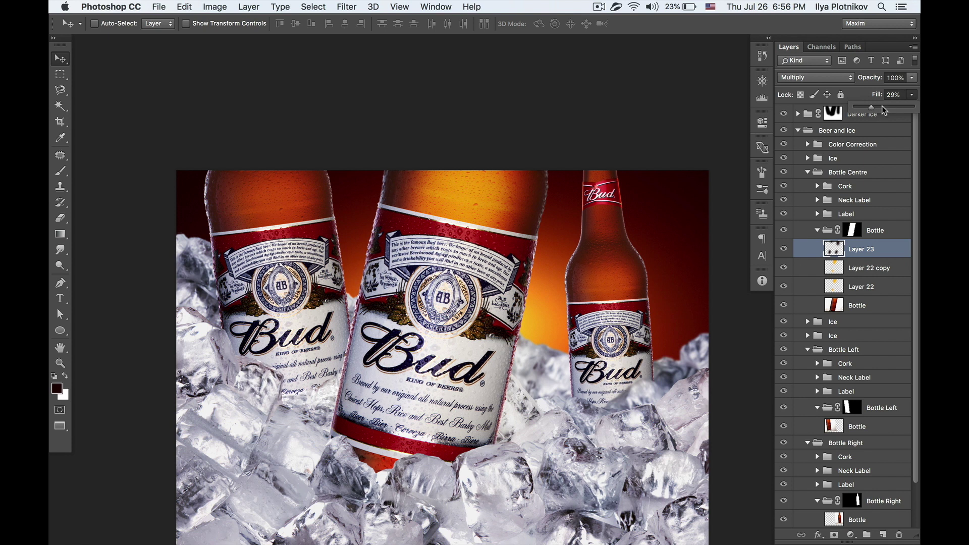
{"action": "key", "text": "space"}
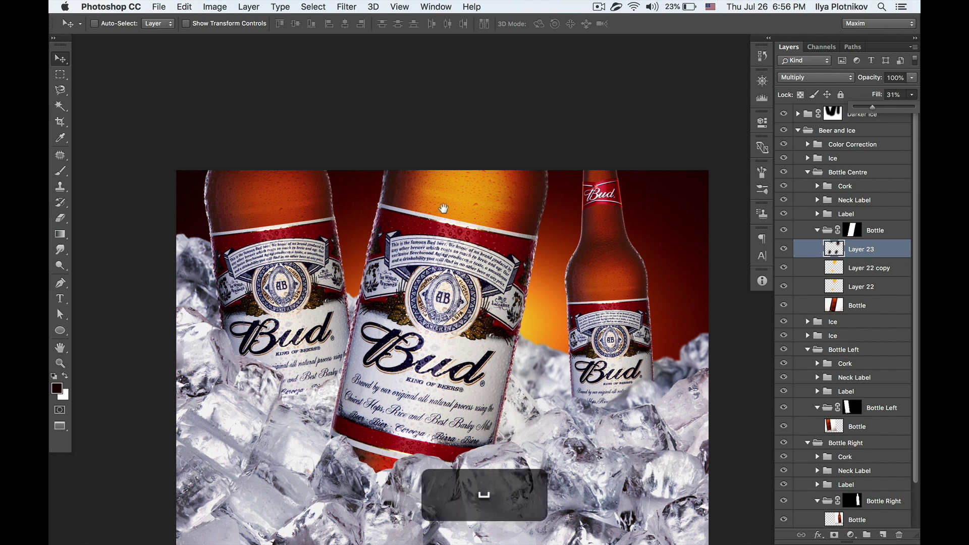
{"action": "left_click", "coordinate": [448, 209], "text": "alt+super"}
{"action": "left_click", "coordinate": [445, 220], "text": "alt+super"}
{"action": "left_click", "coordinate": [446, 221], "text": "super"}
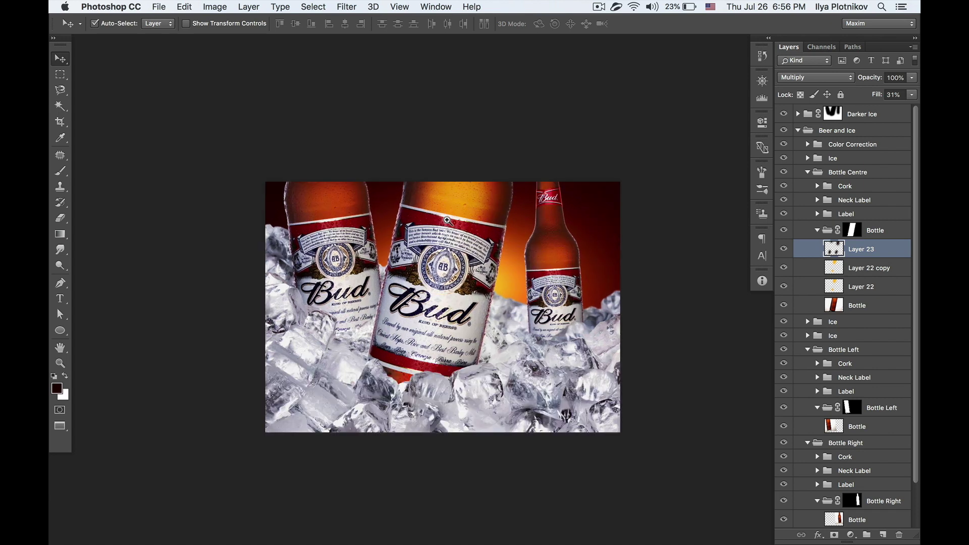
{"action": "left_click", "coordinate": [446, 223], "text": "super"}
Add a layer mask to Layer 22 copy and mask out its glow near the bottle's upper edges with an 800 px eraser.
{"action": "left_click", "coordinate": [802, 270]}
{"action": "left_click", "coordinate": [784, 268]}
{"action": "left_click", "coordinate": [784, 268]}
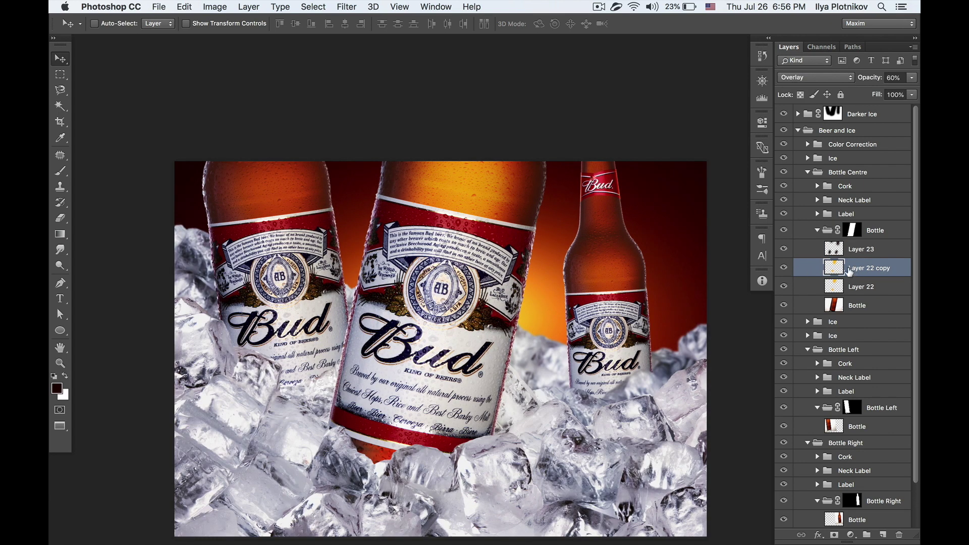
{"action": "key", "text": "e"}
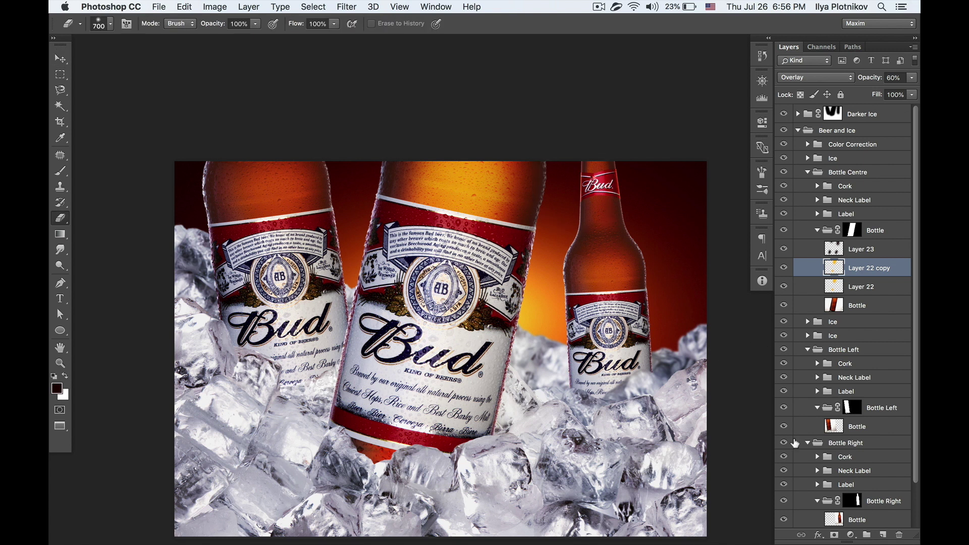
{"action": "left_click", "coordinate": [830, 535]}
{"action": "key", "text": "x"}
{"action": "key", "text": "bracketright"}
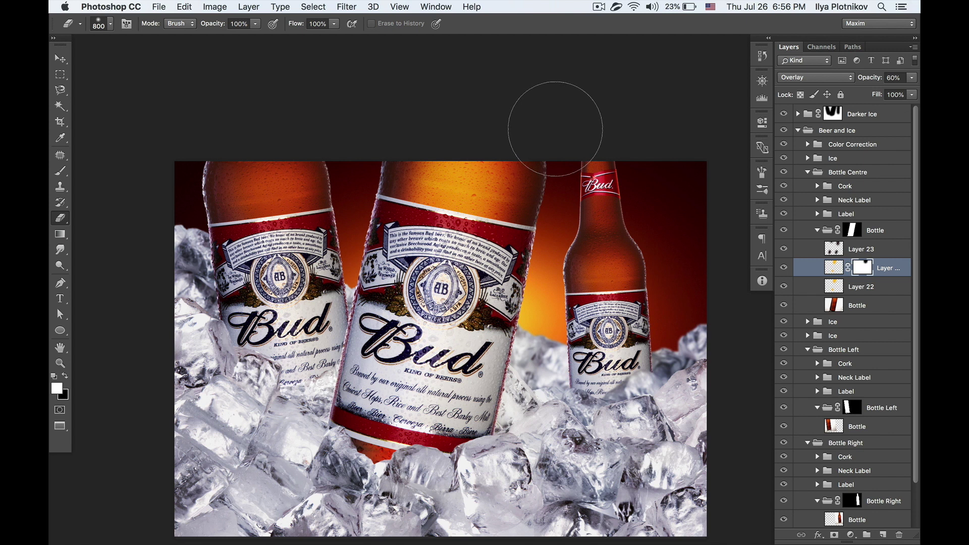
{"action": "key", "text": "v"}
{"action": "left_click_drag", "start_coordinate": [566, 303], "coordinate": [558, 257]}
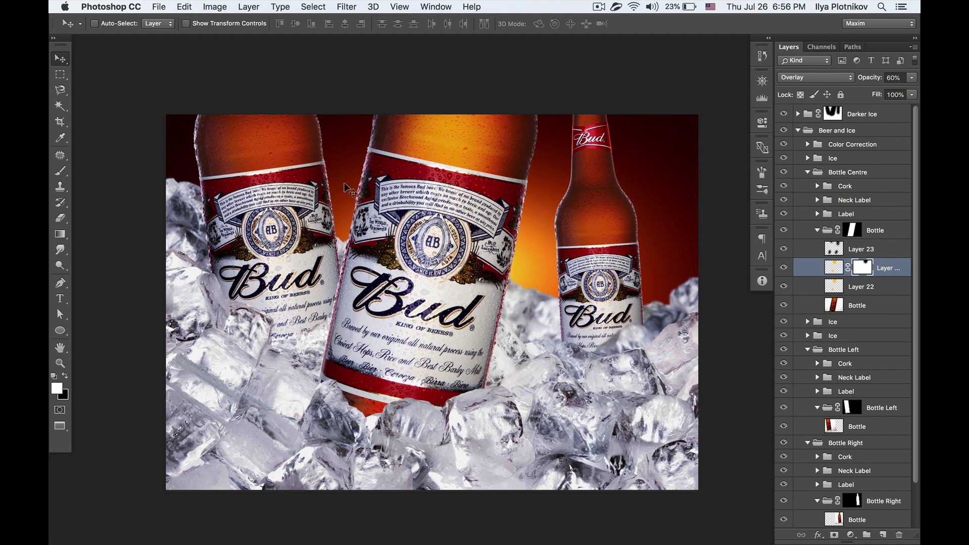
Add a new layer above the Bottle layer in the Bottle Right group and sample yellow-orange from the background glow.
{"action": "left_click", "coordinate": [597, 226], "text": "super"}
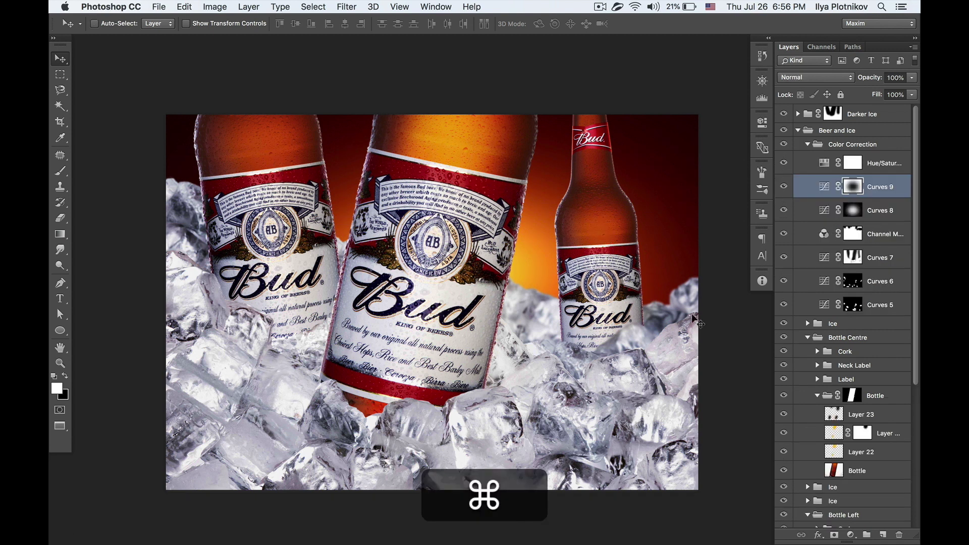
{"action": "left_click", "coordinate": [807, 145]}
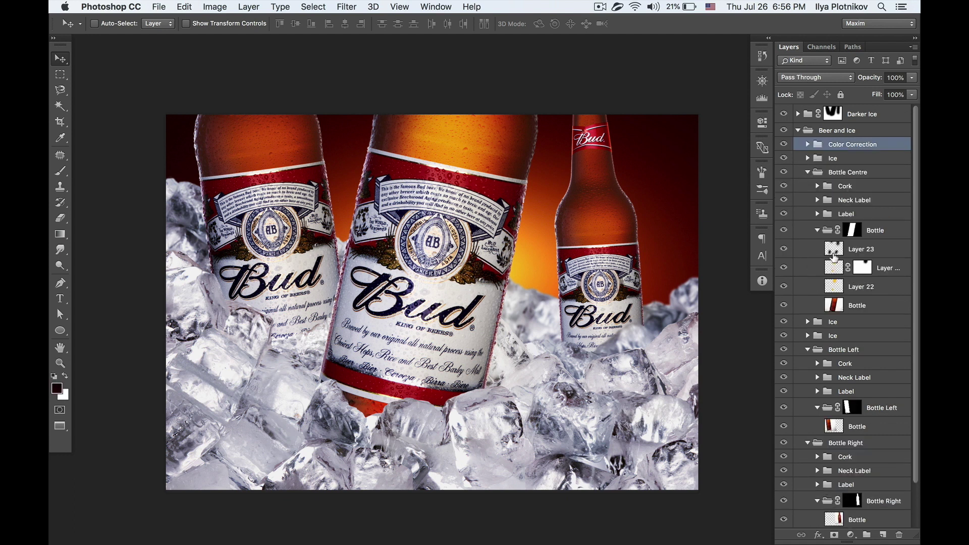
{"action": "left_click_drag", "start_coordinate": [918, 366], "coordinate": [909, 423]}
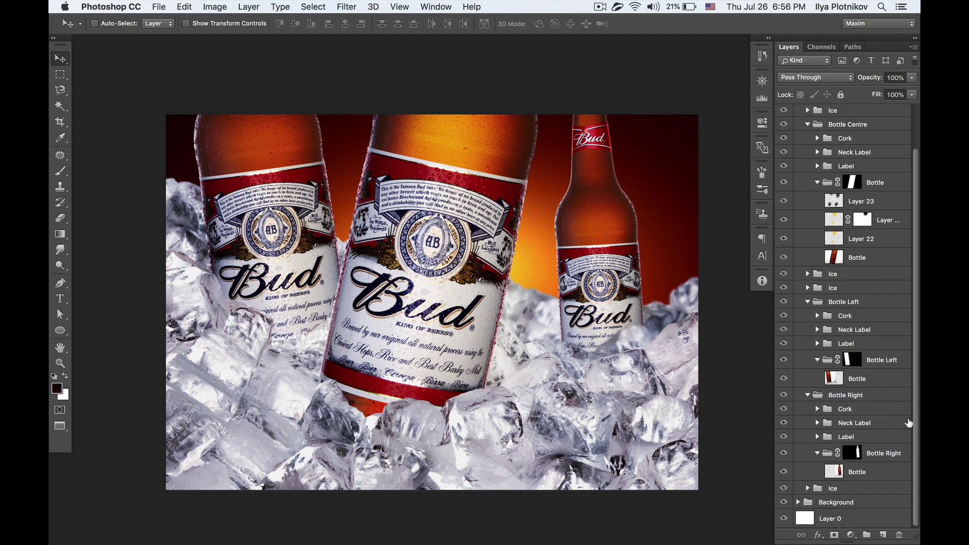
{"action": "left_click", "coordinate": [820, 477]}
{"action": "left_click", "coordinate": [784, 472]}
{"action": "left_click", "coordinate": [784, 472]}
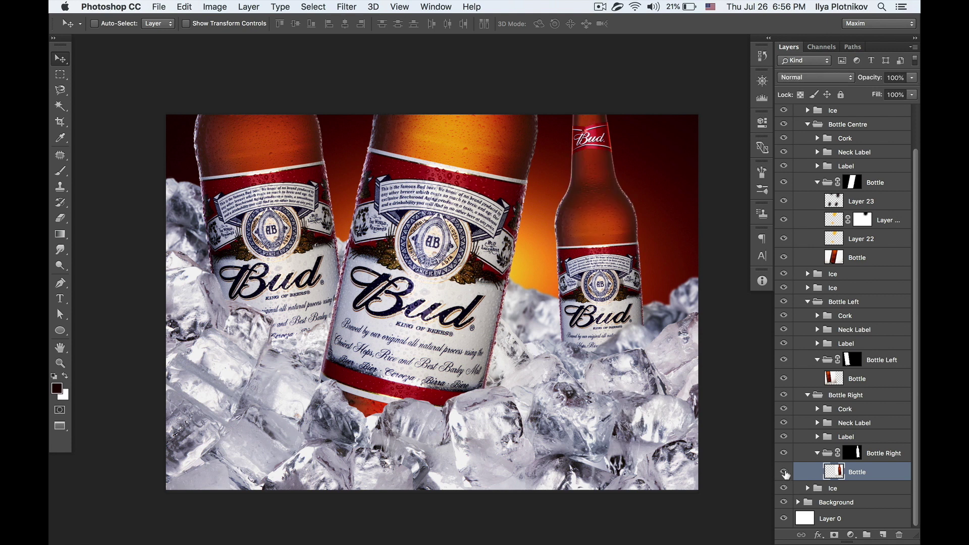
{"action": "left_click", "coordinate": [879, 533]}
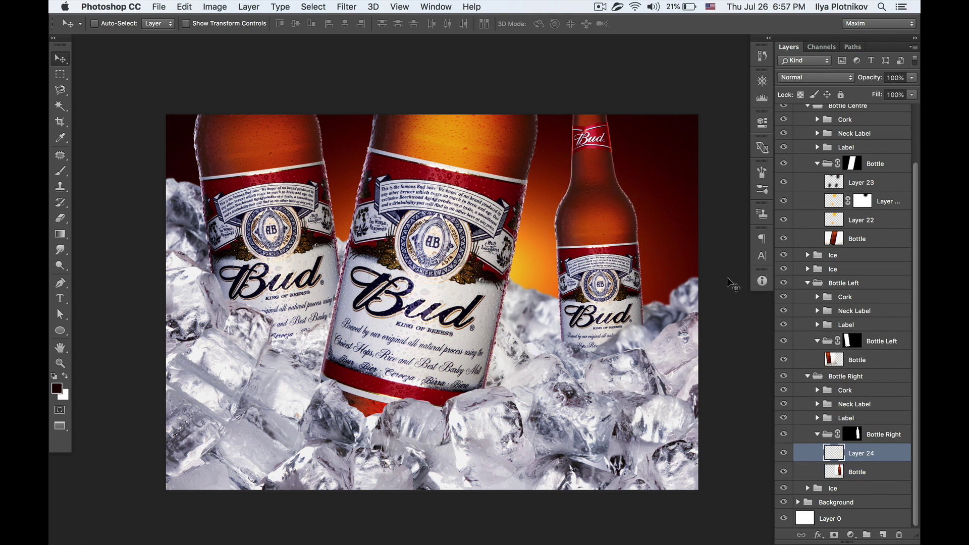
{"action": "key", "text": "i"}
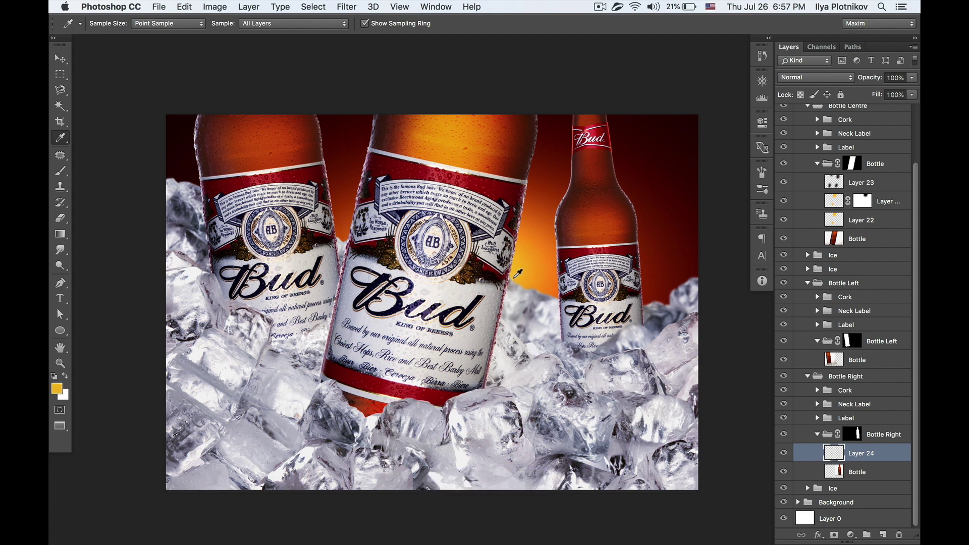
Paint the yellow-orange over the right bottle's neck and body glass, enlarging the brush from 150 to 400 px.
{"action": "key", "text": "b"}
{"action": "key", "text": "bracketleft"}
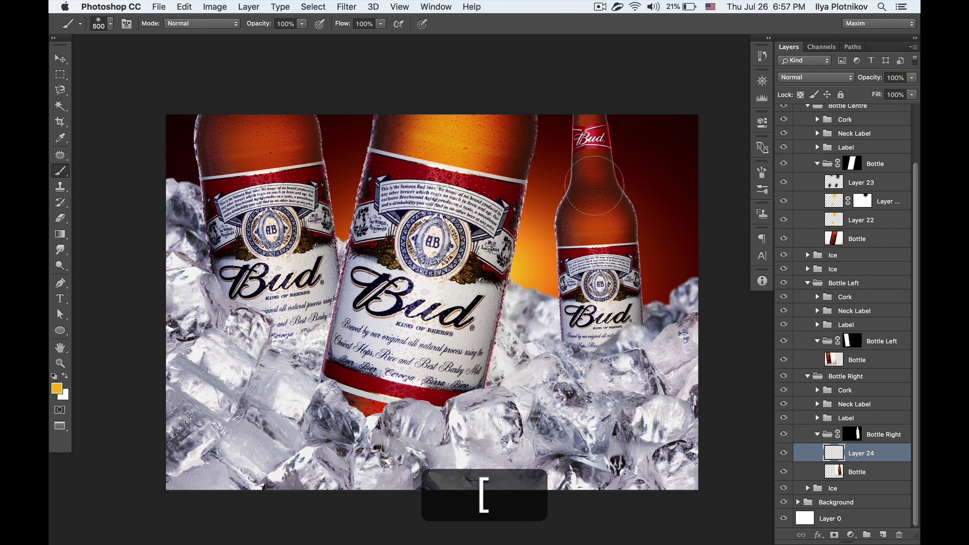
{"action": "key", "text": "bracketleft"}
{"action": "key", "text": "bracketleft"}
{"action": "key", "text": "bracketleft"}
{"action": "key", "text": "bracketleft"}
{"action": "key", "text": "bracketright"}
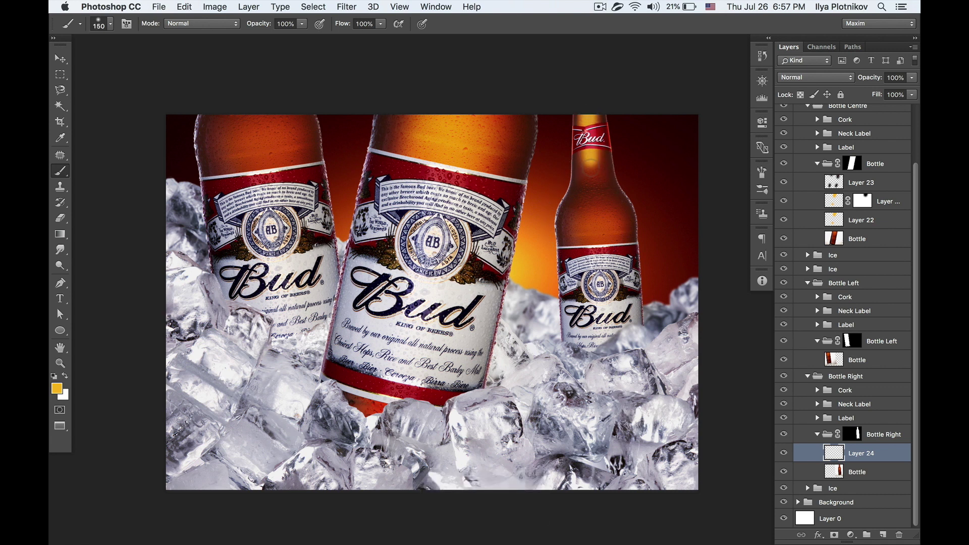
{"action": "key", "text": "bracketright"}
{"action": "key", "text": "bracketright"}
{"action": "key", "text": "bracketright"}
{"action": "key", "text": "bracketright"}
{"action": "key", "text": "bracketright"}
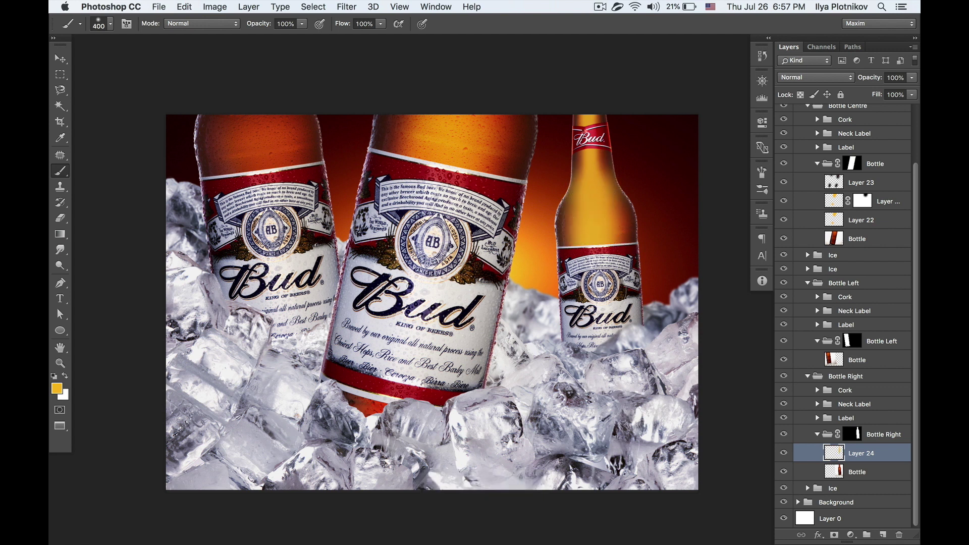
Erase the yellow paint along the right bottle's side edges with a 500 px eraser.
{"action": "key", "text": "x"}
{"action": "key", "text": "super"}
{"action": "key", "text": "super+z"}
{"action": "key", "text": "e"}
{"action": "key", "text": "bracketleft"}
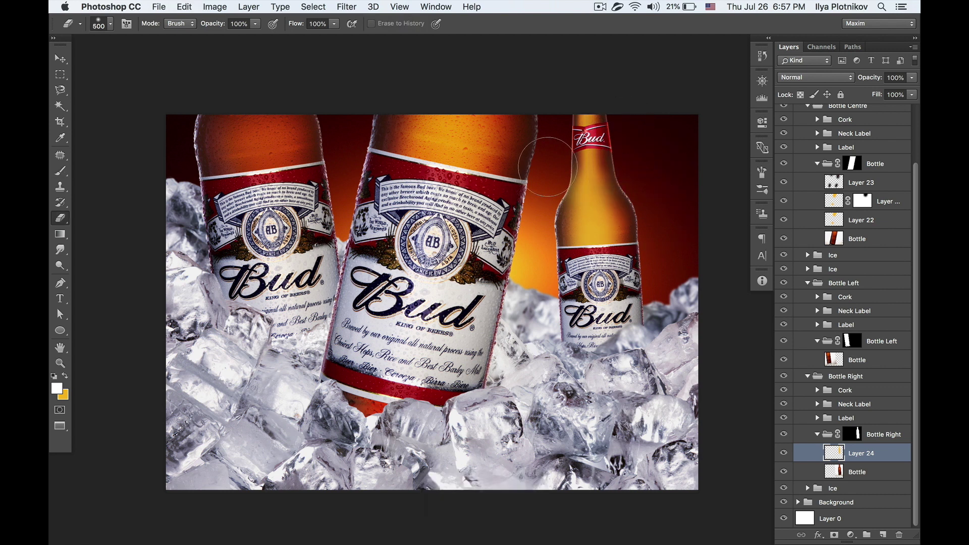
{"action": "mouse_move", "coordinate": [537, 182]}
{"action": "left_mouse_down"}
{"action": "mouse_move", "coordinate": [539, 104]}
{"action": "mouse_move", "coordinate": [540, 183]}
{"action": "left_mouse_up"}
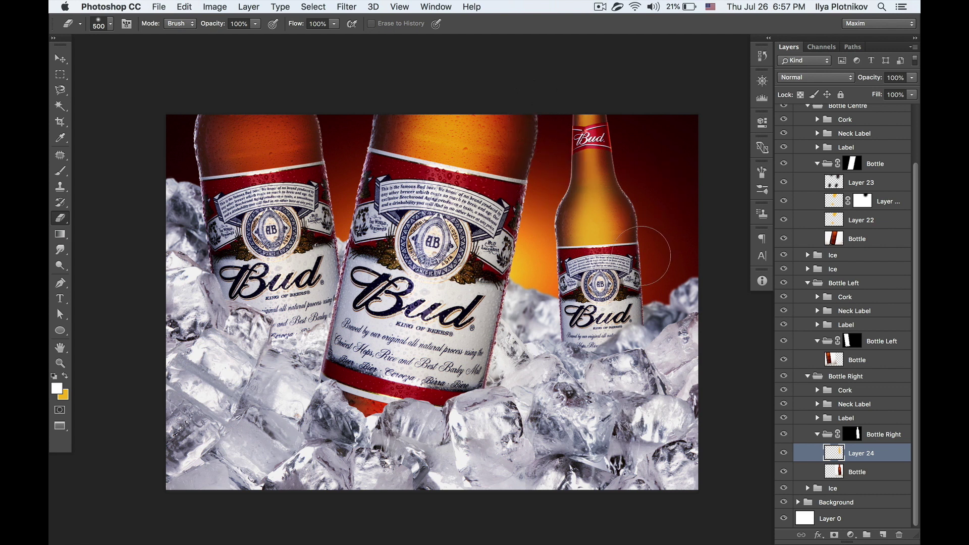
Set Layer 24's blend mode to Overlay.
{"action": "key", "text": "v"}
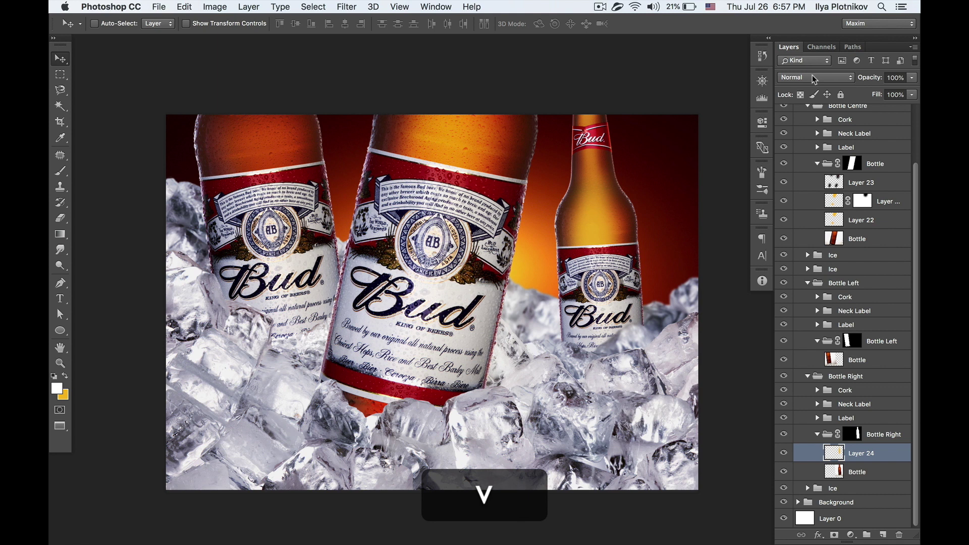
{"action": "left_click", "coordinate": [812, 78]}
{"action": "left_click", "coordinate": [808, 208]}
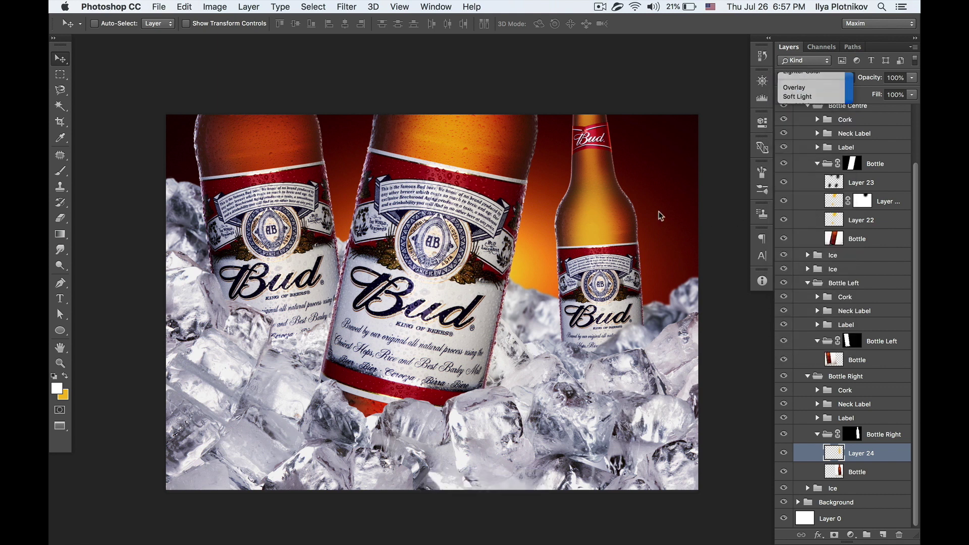
{"action": "left_click_drag", "start_coordinate": [635, 187], "coordinate": [639, 210]}
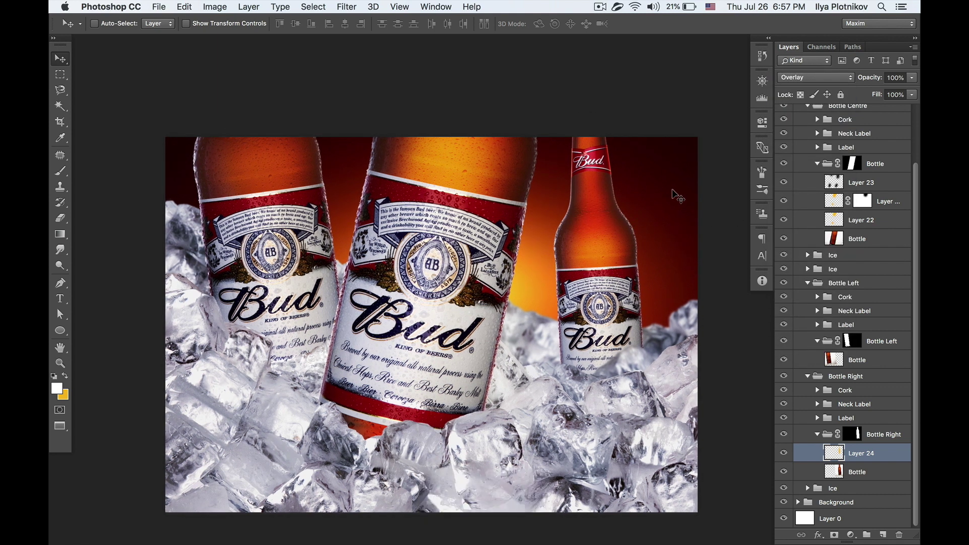
Duplicate Layer 24, compare with the copy hidden, and erase the copy's glow around the neck and edges with a 700 px eraser.
{"action": "key", "text": "super+j"}
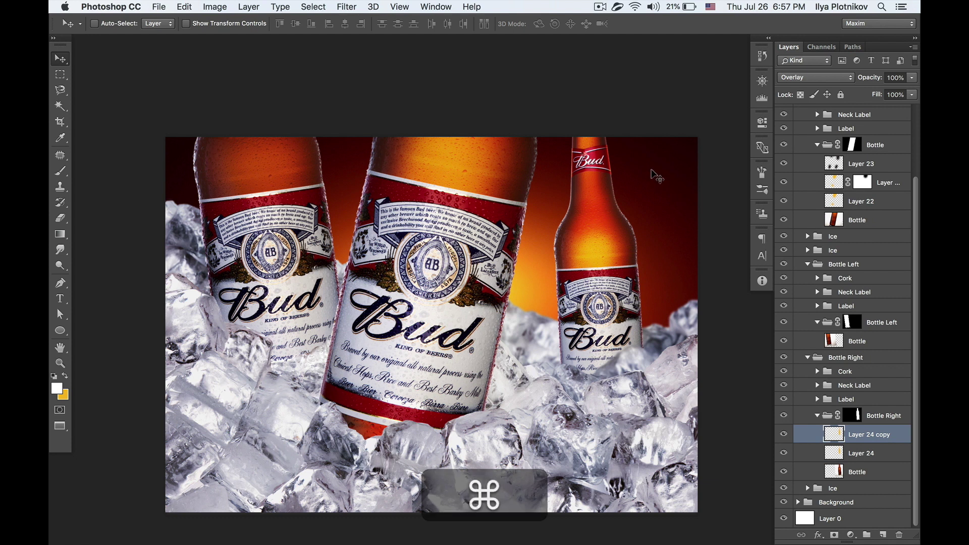
{"action": "left_click", "coordinate": [783, 435]}
{"action": "left_click", "coordinate": [782, 434]}
{"action": "key", "text": "e"}
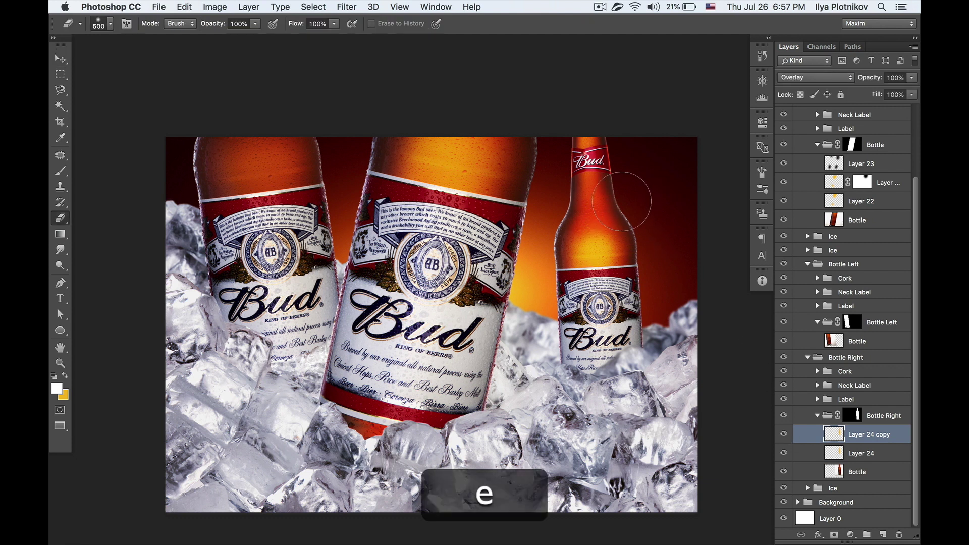
{"action": "key", "text": "bracketright"}
{"action": "key", "text": "bracketright"}
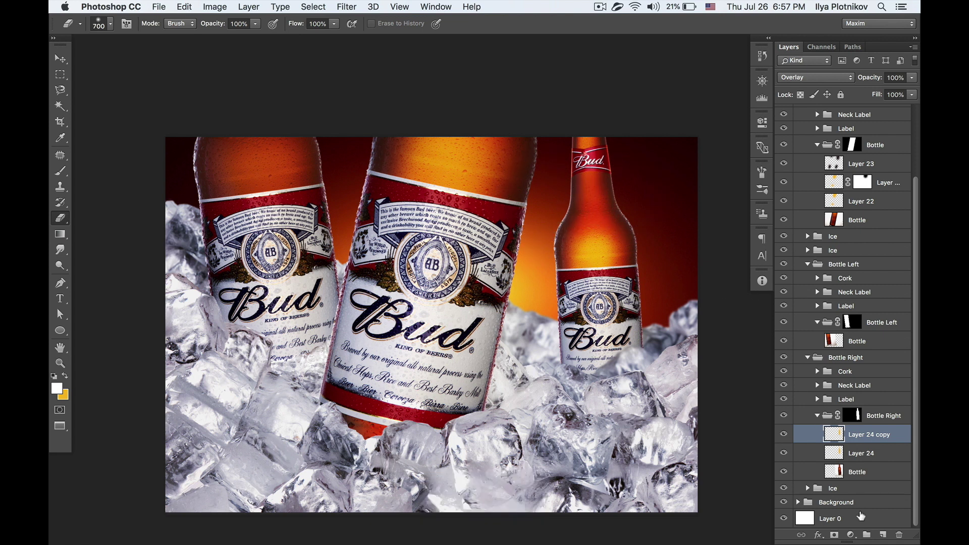
Lower the fill of Layer 24 copy to soften the right bottle's glow.
{"action": "key", "text": "v"}
{"action": "left_click", "coordinate": [912, 95]}
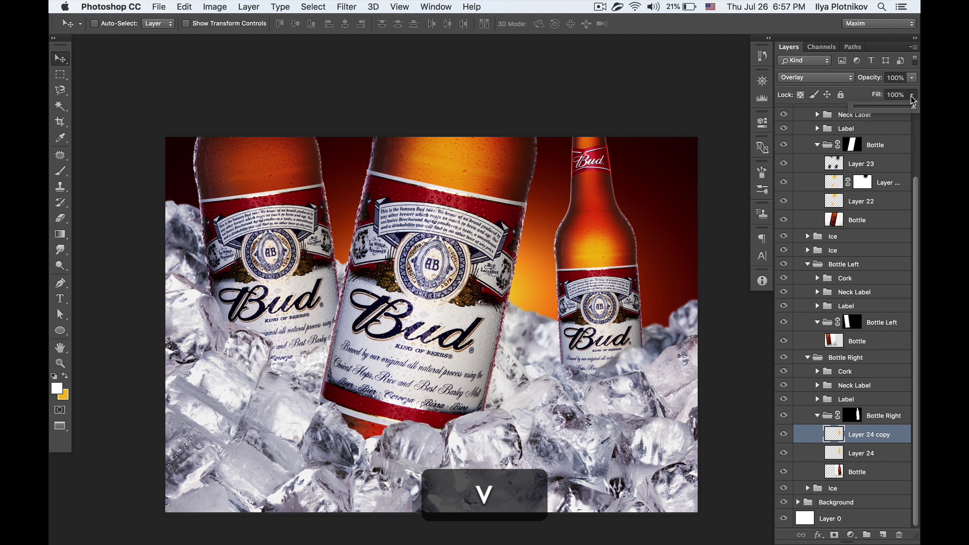
{"action": "left_click", "coordinate": [889, 107]}
{"action": "key", "text": "space"}
{"action": "left_click_drag", "start_coordinate": [631, 230], "coordinate": [625, 258]}
Add a new layer above Layer 24 copy and sample the dark brown from the photo's upper-right background corner.
{"action": "left_click", "coordinate": [883, 535]}
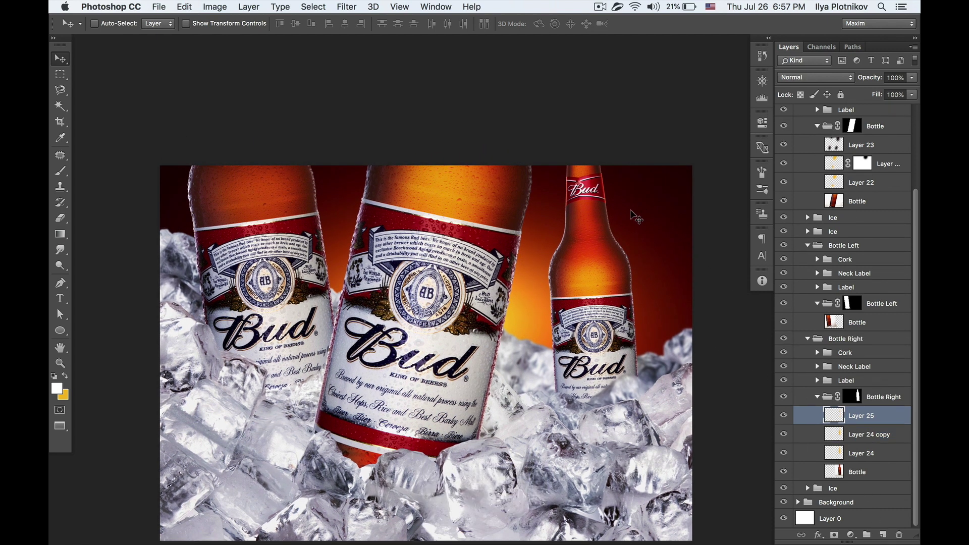
{"action": "key", "text": "x"}
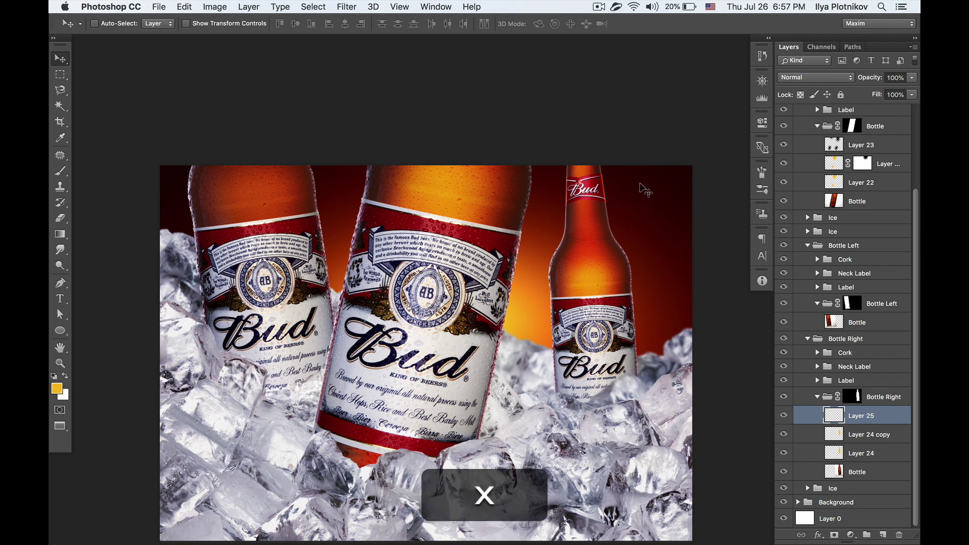
{"action": "key", "text": "x"}
{"action": "key", "text": "i"}
{"action": "left_click", "coordinate": [687, 168]}
Paint the dark brown along the right bottle's neck and shoulder edges with a 400 px brush.
{"action": "key", "text": "b"}
{"action": "key", "text": "bracketright"}
{"action": "key", "text": "bracketleft"}
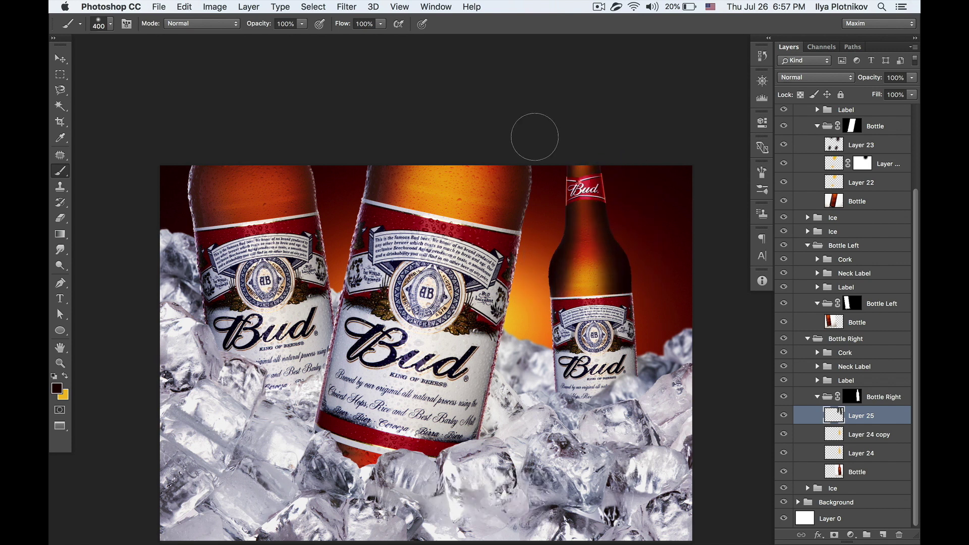
Set Layer 25's blend mode to Multiply.
{"action": "key", "text": "c"}
{"action": "key", "text": "v"}
{"action": "left_click", "coordinate": [810, 77]}
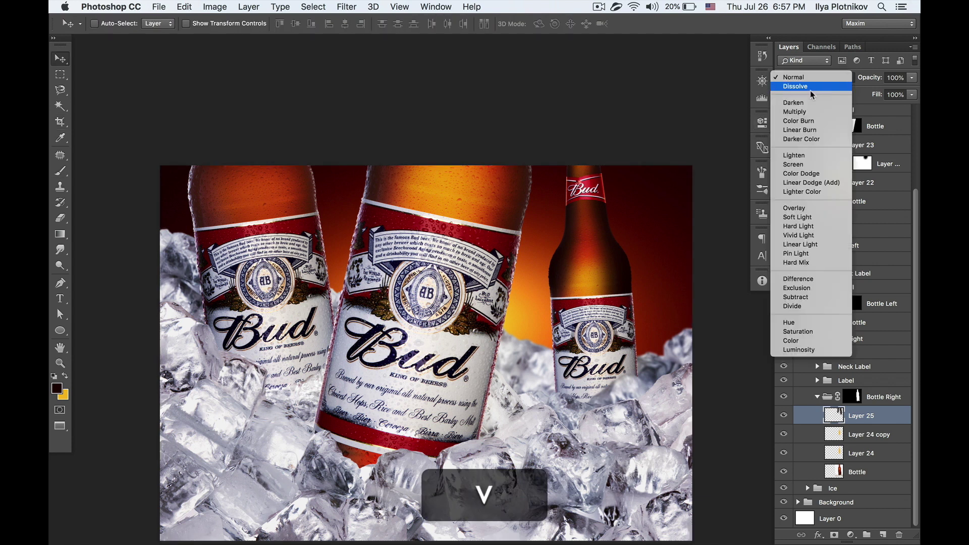
{"action": "left_click", "coordinate": [796, 116]}
{"action": "left_click_drag", "start_coordinate": [676, 209], "coordinate": [654, 199]}
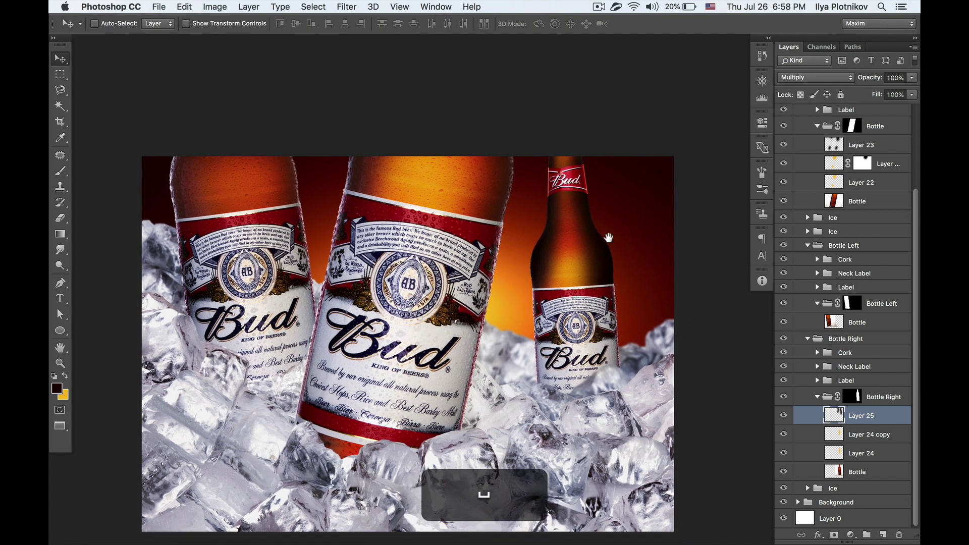
Lower Layer 25's fill to 17% and compare the right bottle with Layer 25 and Layer 24 copy hidden and shown.
{"action": "left_click", "coordinate": [911, 94]}
{"action": "left_click_drag", "start_coordinate": [893, 106], "coordinate": [868, 113]}
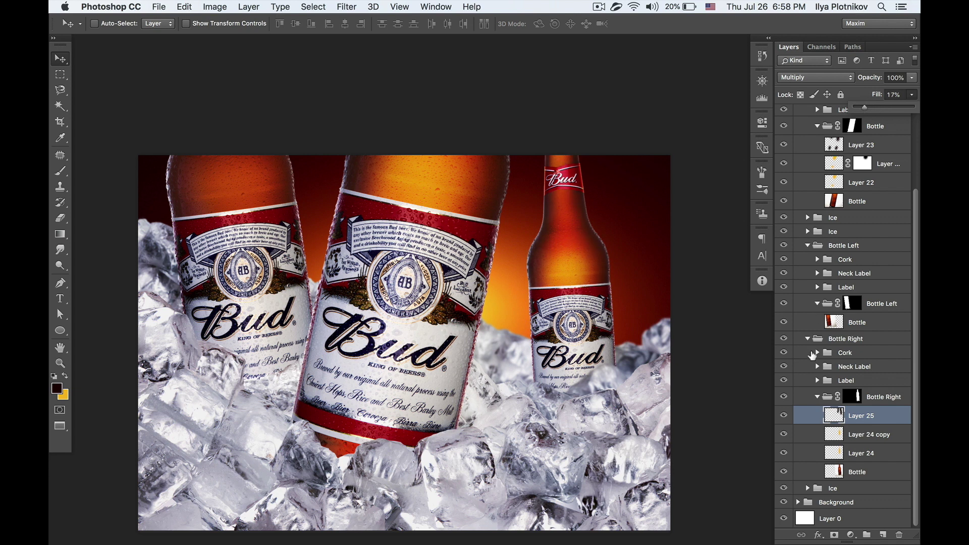
{"action": "left_click", "coordinate": [782, 416]}
{"action": "left_click", "coordinate": [783, 416]}
{"action": "left_click", "coordinate": [783, 435]}
{"action": "left_click", "coordinate": [783, 435]}
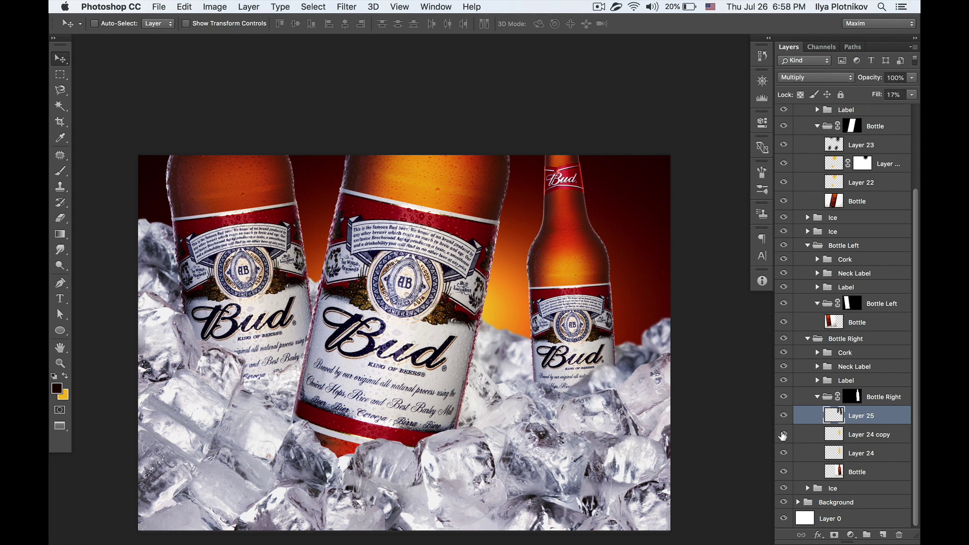
{"action": "left_click", "coordinate": [837, 431]}
{"action": "key", "text": "e"}
{"action": "key", "text": "v"}
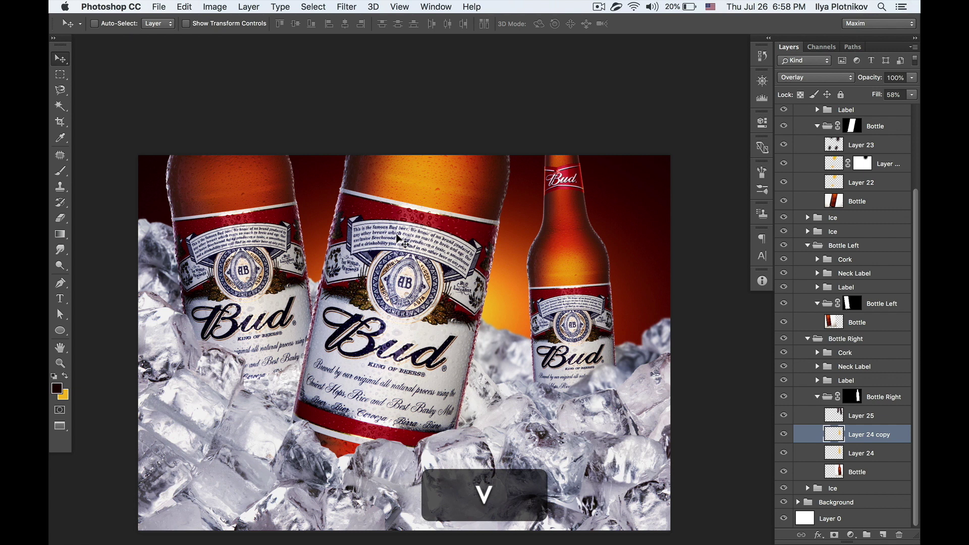
{"action": "scroll", "coordinate": [423, 238], "scroll_direction": "down", "scroll_amount": 1}
{"action": "scroll", "coordinate": [424, 241], "scroll_direction": "up", "scroll_amount": 1}
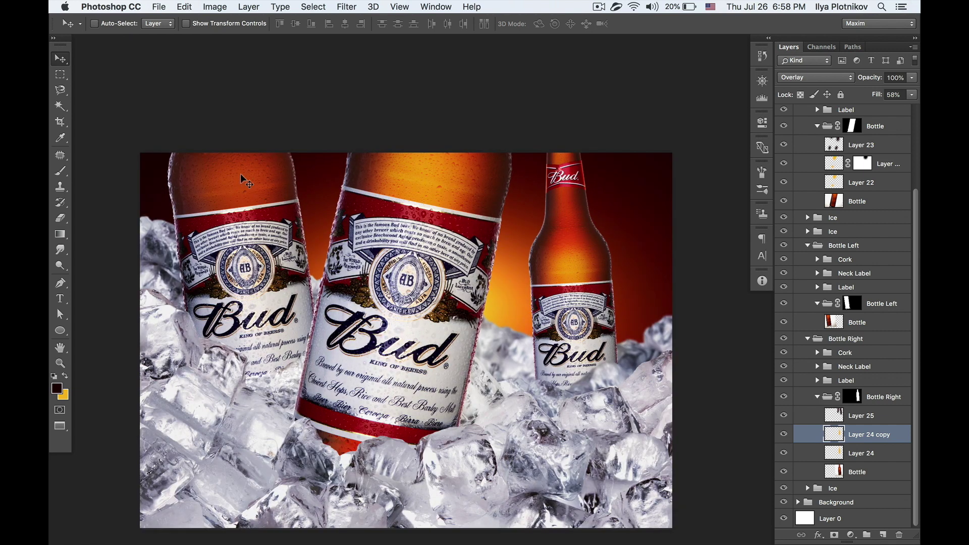
Add two new layers above the Bottle layer in the Bottle Left group and select the lower one.
{"action": "left_click", "coordinate": [838, 323]}
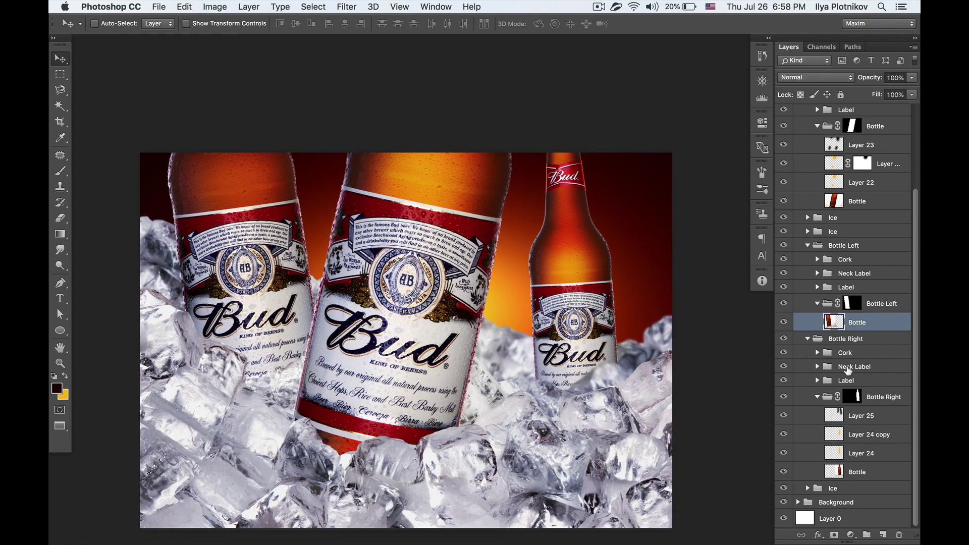
{"action": "left_click", "coordinate": [883, 534]}
{"action": "left_click", "coordinate": [883, 535]}
{"action": "left_click", "coordinate": [864, 305]}
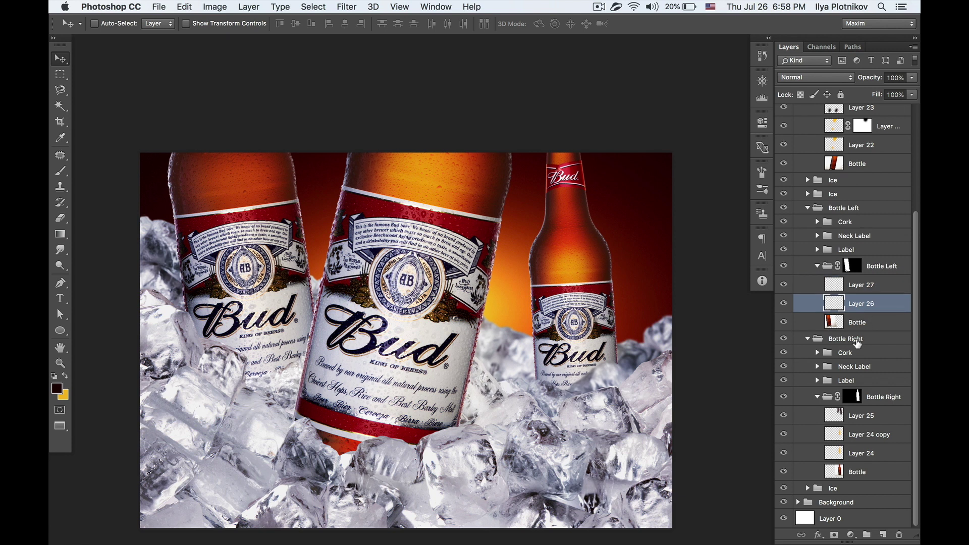
Paint yellow over the left bottle's liquid on Layer 26 with a 600 px brush and set the layer's blend mode to Overlay.
{"action": "key", "text": "b"}
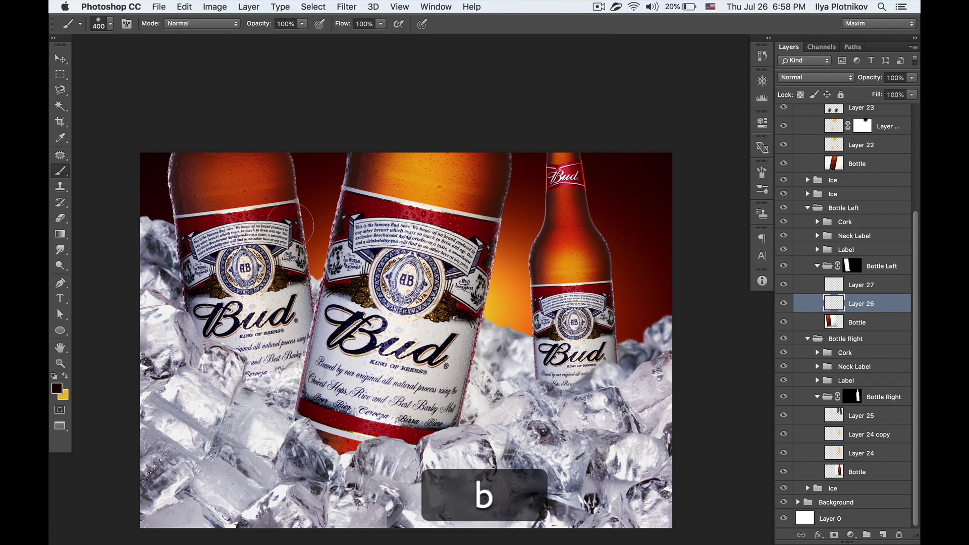
{"action": "key", "text": "x"}
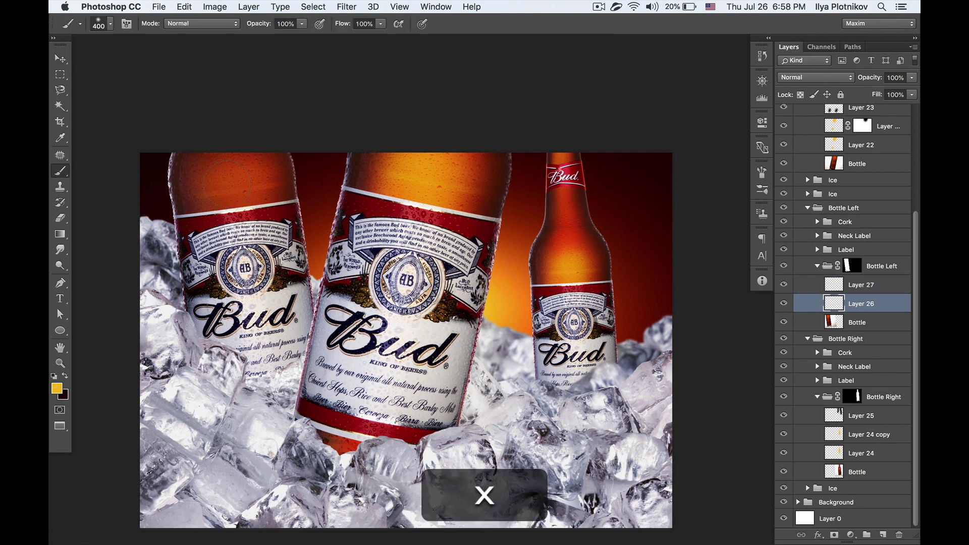
{"action": "key", "text": "bracketright"}
{"action": "key", "text": "bracketright"}
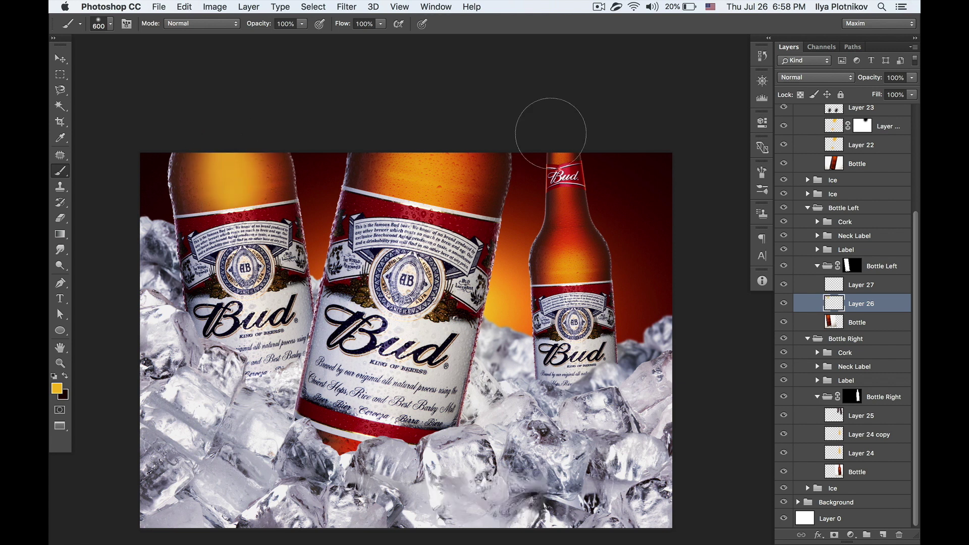
{"action": "left_click", "coordinate": [815, 77]}
{"action": "left_click", "coordinate": [798, 215]}
{"action": "key", "text": "space"}
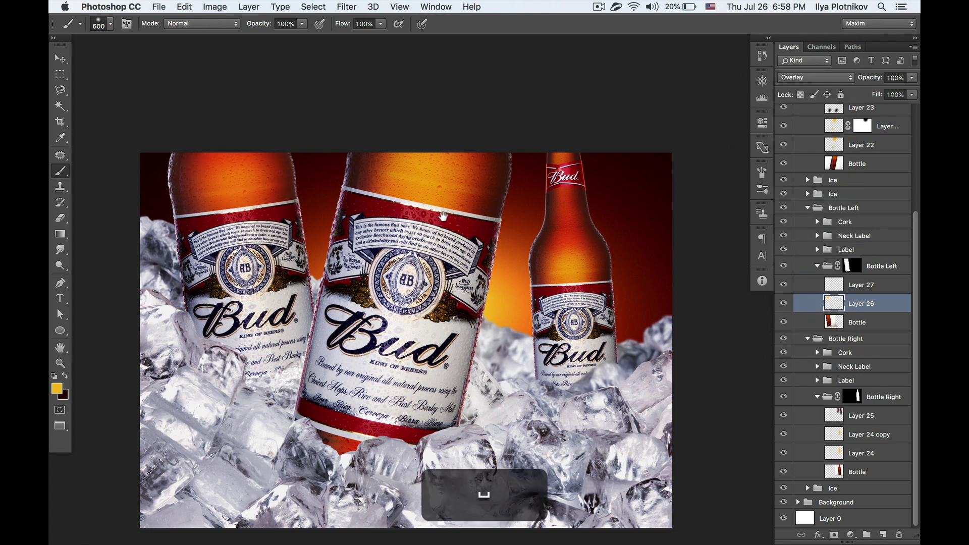
{"action": "left_click_drag", "start_coordinate": [443, 216], "coordinate": [413, 234]}
Duplicate Layer 26 and set the copy's opacity to 60%.
{"action": "key", "text": "v"}
{"action": "key", "text": "super+j"}
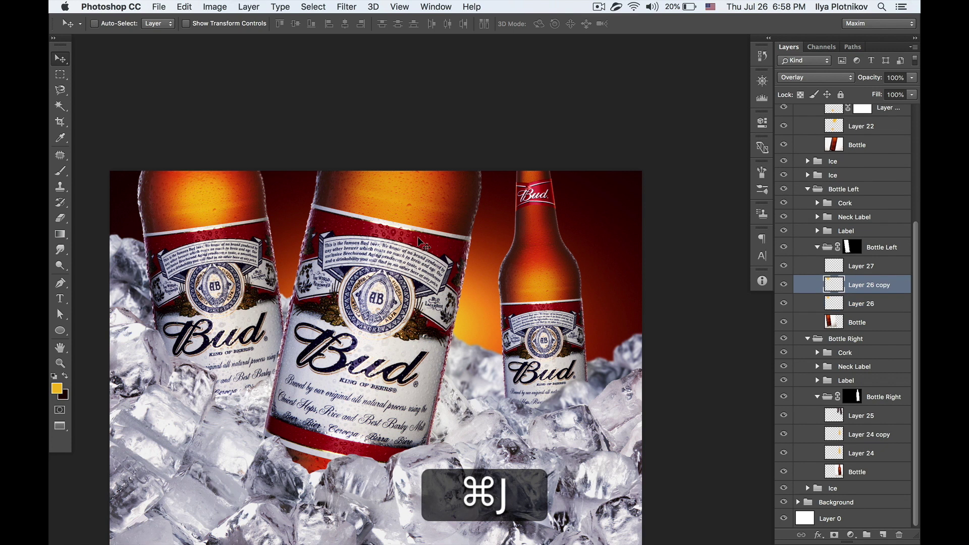
{"action": "key", "text": "6"}
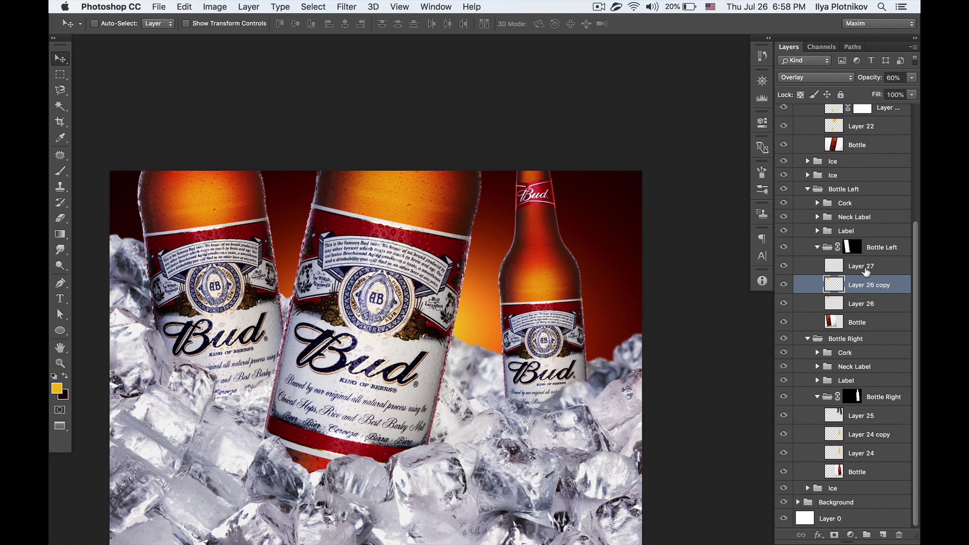
Sample the dark brown from the photo's upper-right background corner and paint it along the left bottle's edges on Layer 27.
{"action": "left_click", "coordinate": [865, 270]}
{"action": "key", "text": "i"}
{"action": "left_click", "coordinate": [637, 171]}
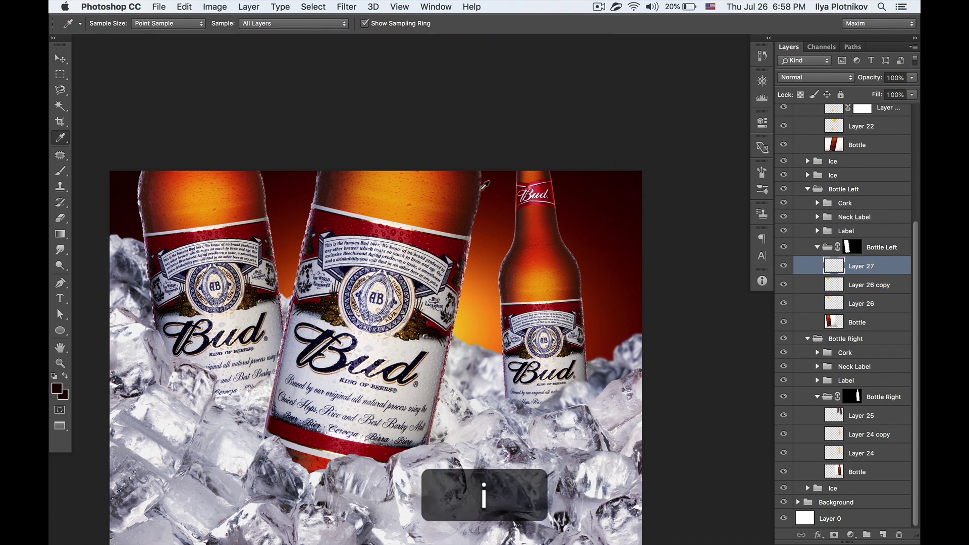
{"action": "key", "text": "b"}
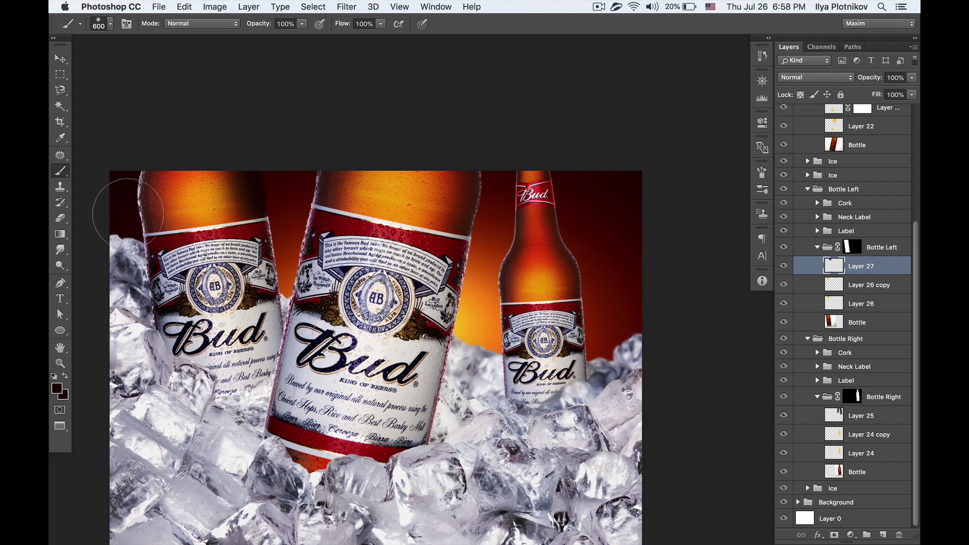
Set Layer 27's blend mode to Multiply and lower its fill to 48%.
{"action": "key", "text": "v"}
{"action": "left_click", "coordinate": [810, 79]}
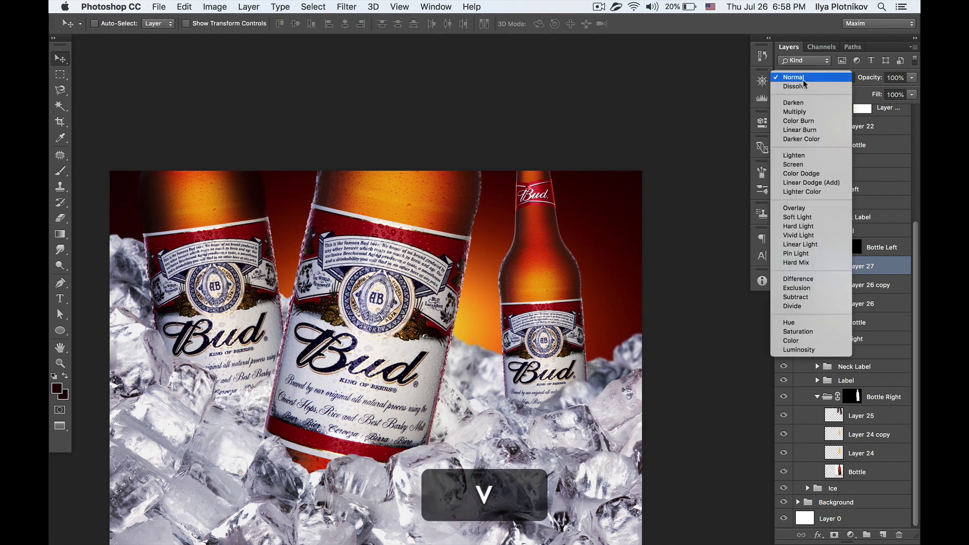
{"action": "left_click", "coordinate": [802, 119]}
{"action": "left_click_drag", "start_coordinate": [329, 194], "coordinate": [383, 193]}
{"action": "left_click_drag", "start_coordinate": [912, 94], "coordinate": [884, 111]}
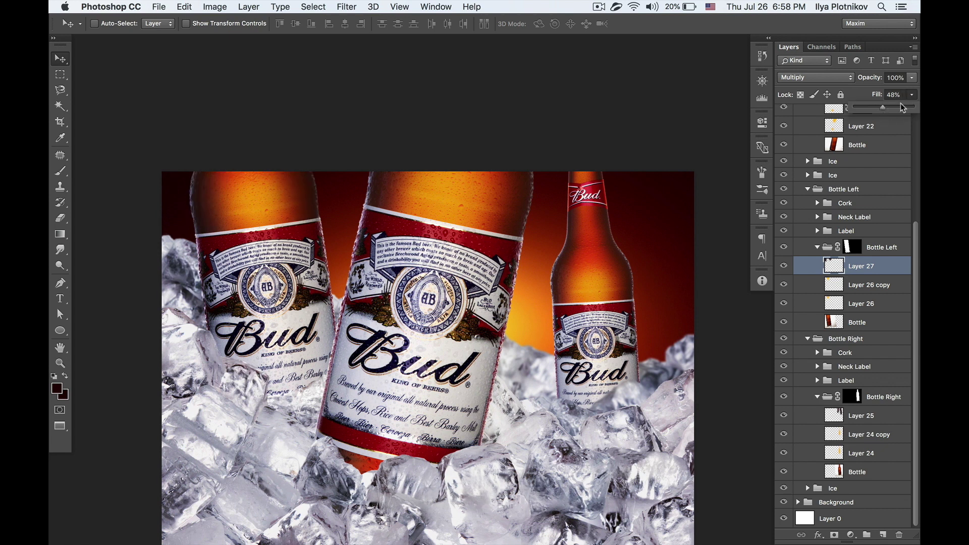
Examine the retouched Bud photo at reduced and closer magnification and in full-screen view.
{"action": "key", "text": "space"}
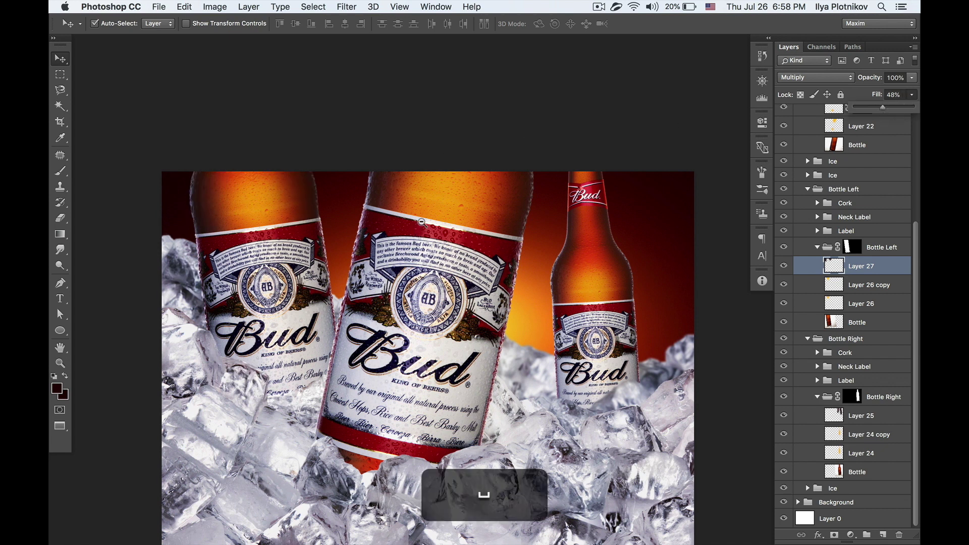
{"action": "left_click", "coordinate": [421, 222], "text": "alt"}
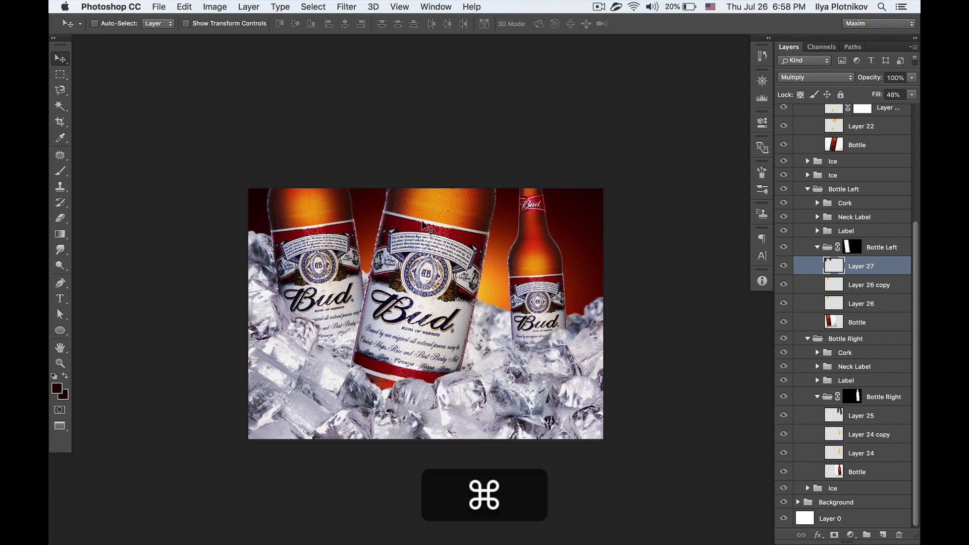
{"action": "key", "text": "space"}
{"action": "left_click", "coordinate": [429, 252], "text": "super"}
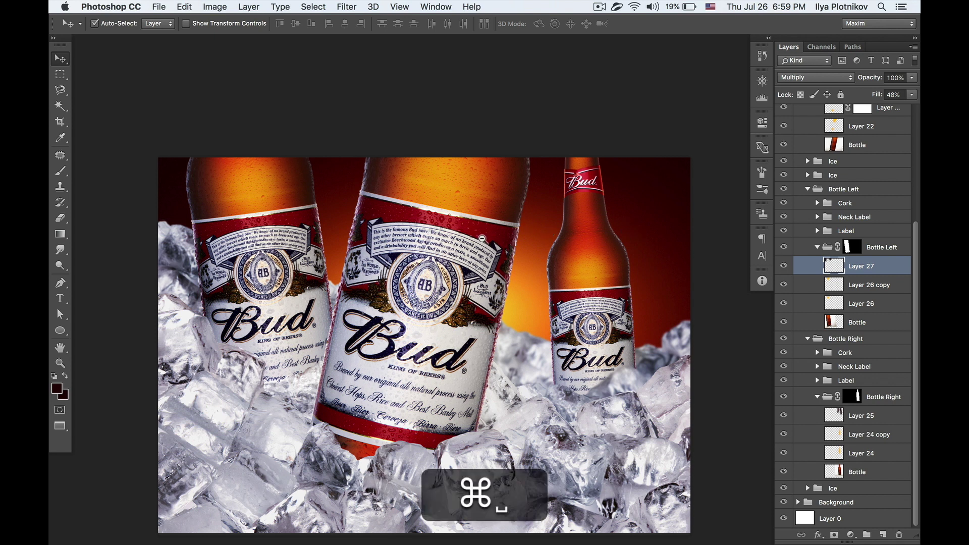
{"action": "key", "text": "super+minus"}
{"action": "key", "text": "alt+super+f"}
{"action": "key", "text": "f"}
{"action": "key", "text": "f"}
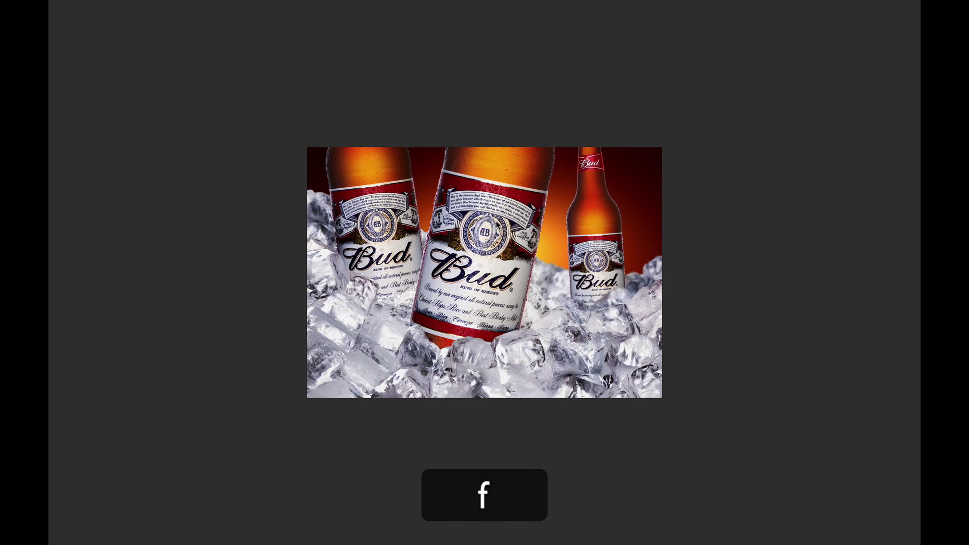
{"action": "key", "text": "super+space"}
{"action": "left_click", "coordinate": [283, 205], "text": "super"}
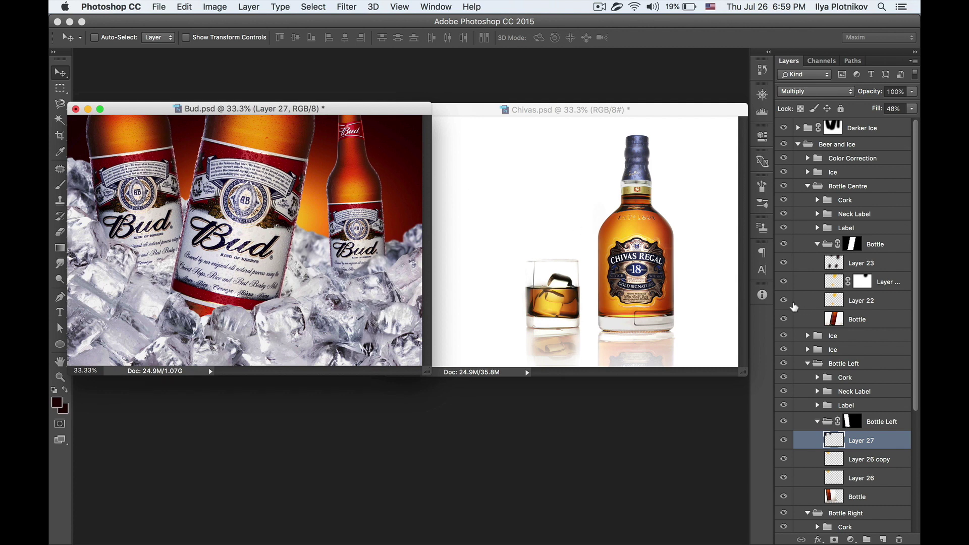
Hide the painted glow and edge layers of all three Bud bottles and show them again to compare before and after.
{"action": "left_click_drag", "start_coordinate": [786, 273], "coordinate": [783, 300]}
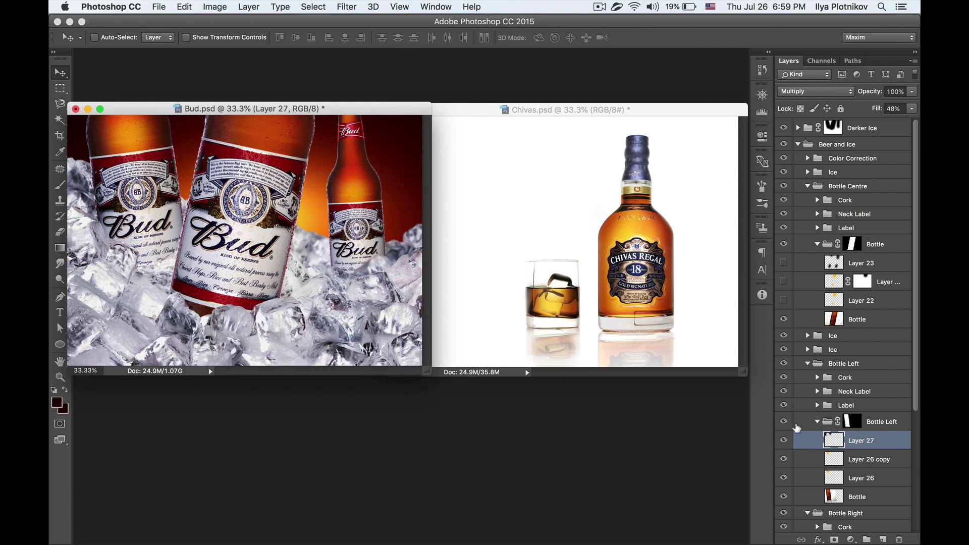
{"action": "left_click", "coordinate": [783, 476]}
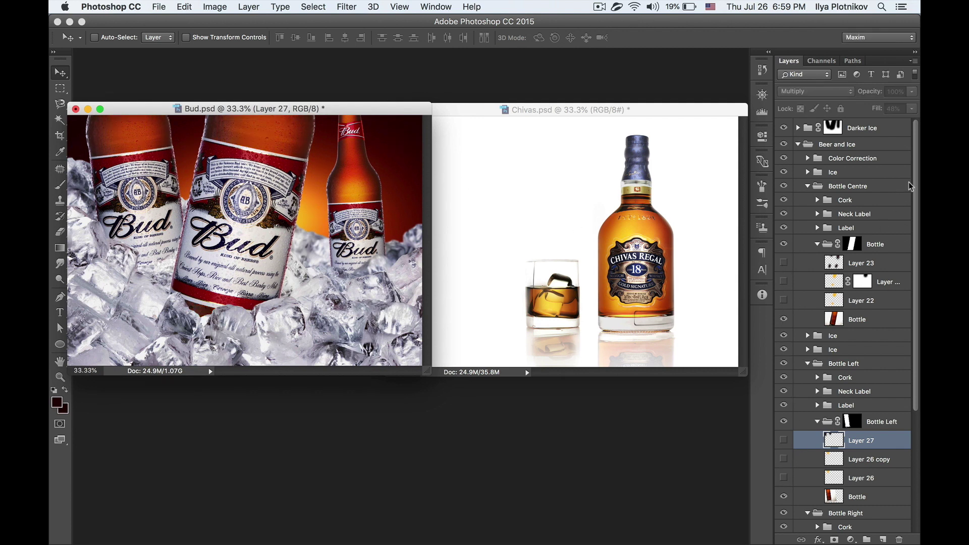
{"action": "left_click_drag", "start_coordinate": [915, 177], "coordinate": [902, 248]}
{"action": "left_click_drag", "start_coordinate": [783, 420], "coordinate": [784, 458]}
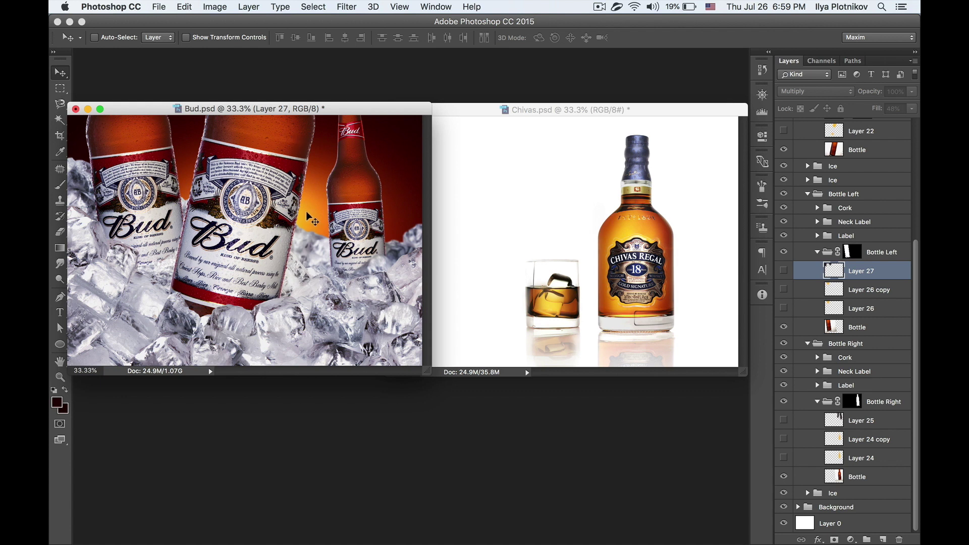
{"action": "left_click_drag", "start_coordinate": [783, 458], "coordinate": [783, 421]}
{"action": "left_click_drag", "start_coordinate": [783, 308], "coordinate": [784, 271]}
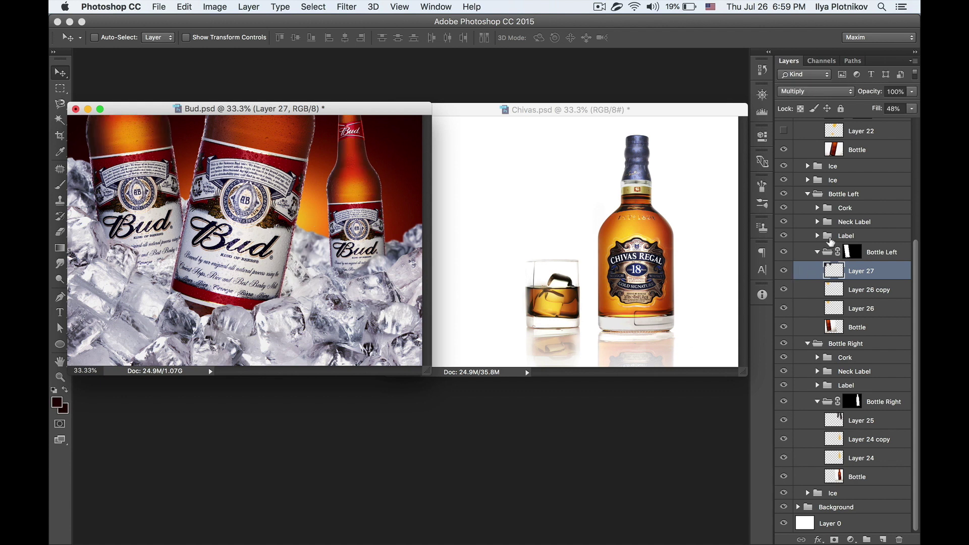
{"action": "scroll", "coordinate": [917, 258], "scroll_direction": "up", "scroll_amount": 3}
{"action": "left_click_drag", "start_coordinate": [784, 188], "coordinate": [781, 161]}
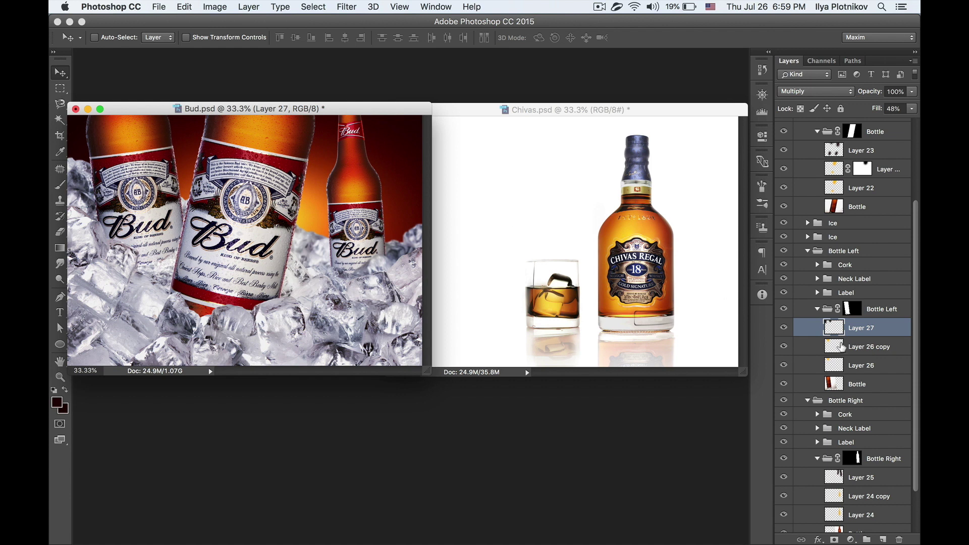
Arrange the Bud.psd and Chivas.psd windows side by side without overlap and make Bud.psd the active document.
{"action": "left_click", "coordinate": [842, 347]}
{"action": "left_click", "coordinate": [859, 369]}
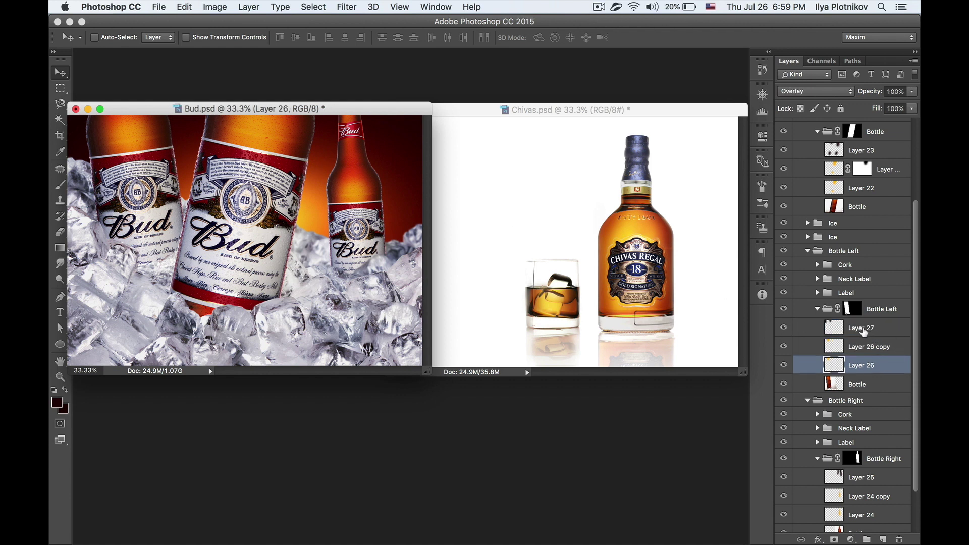
{"action": "mouse_move", "coordinate": [373, 108]}
{"action": "left_mouse_down"}
{"action": "mouse_move", "coordinate": [411, 109]}
{"action": "mouse_move", "coordinate": [381, 115]}
{"action": "left_mouse_up"}
{"action": "left_click_drag", "start_coordinate": [480, 108], "coordinate": [525, 102]}
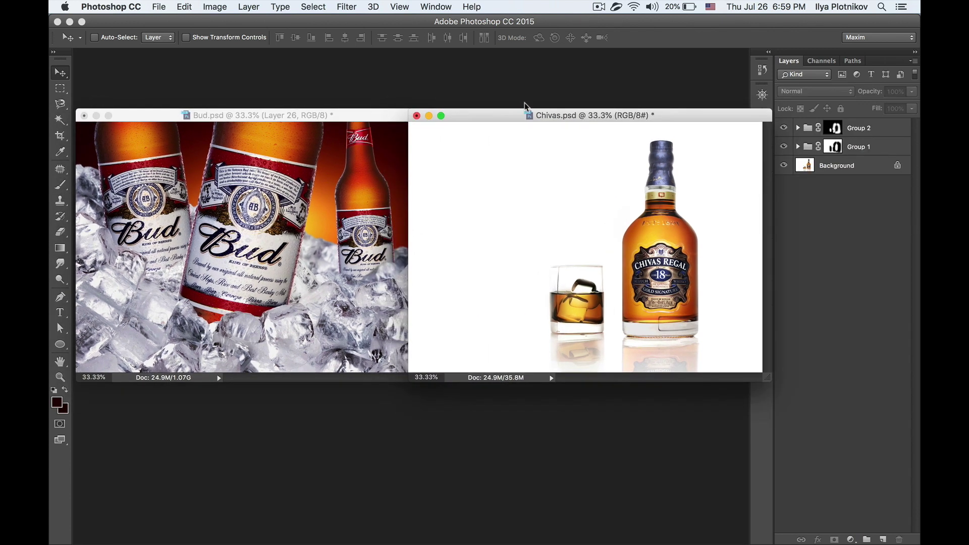
{"action": "left_click_drag", "start_coordinate": [485, 117], "coordinate": [517, 117]}
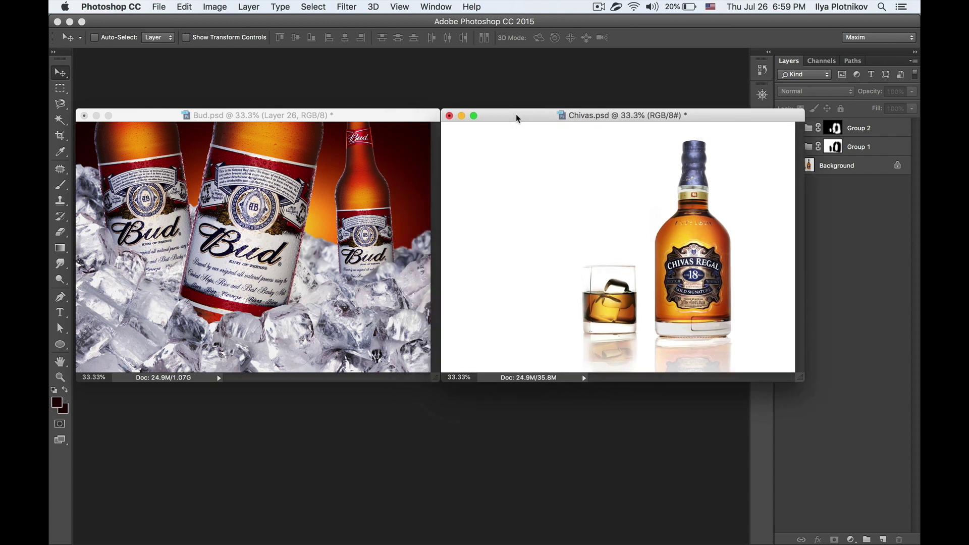
{"action": "left_click", "coordinate": [372, 116]}
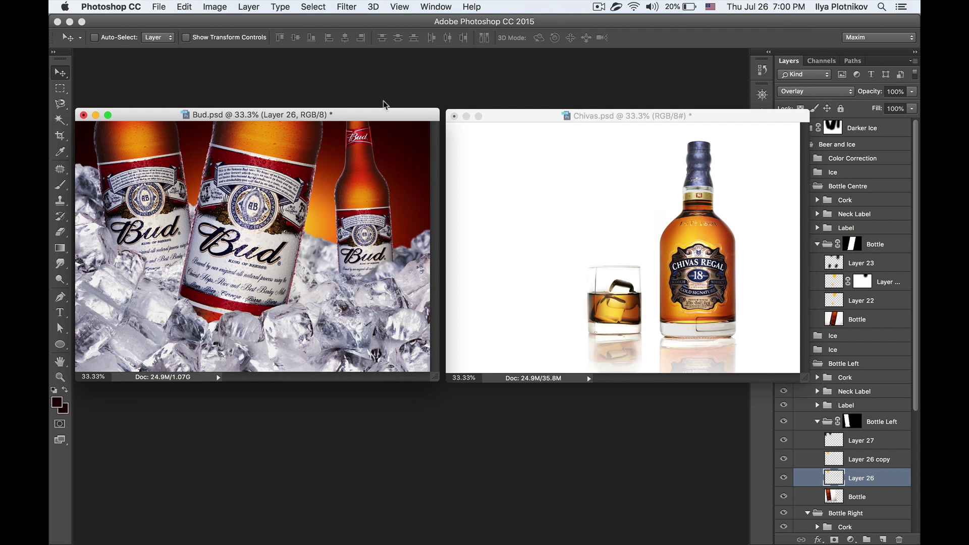